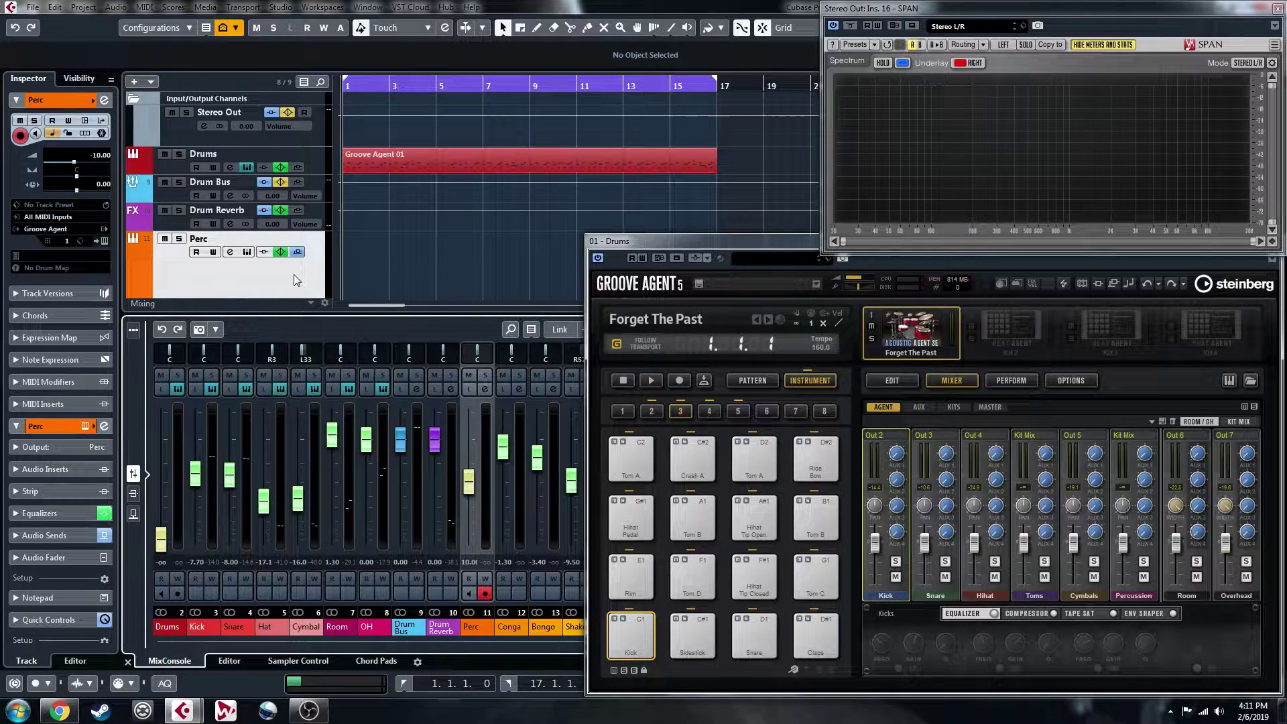
- Open the Perc track's Groove Agent with the Steady Cool kit and browse the Percussion Agent kit list
{"action": "left_click", "coordinate": [249, 255]}
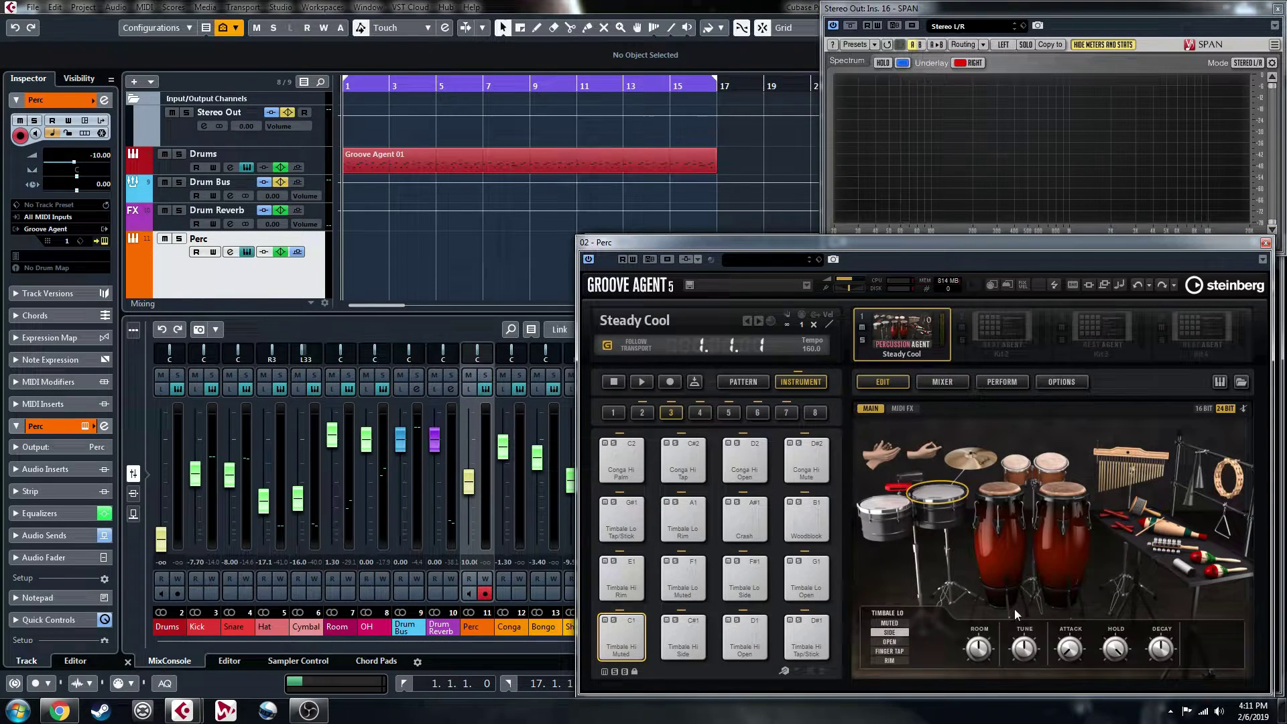
{"action": "left_click", "coordinate": [1240, 382]}
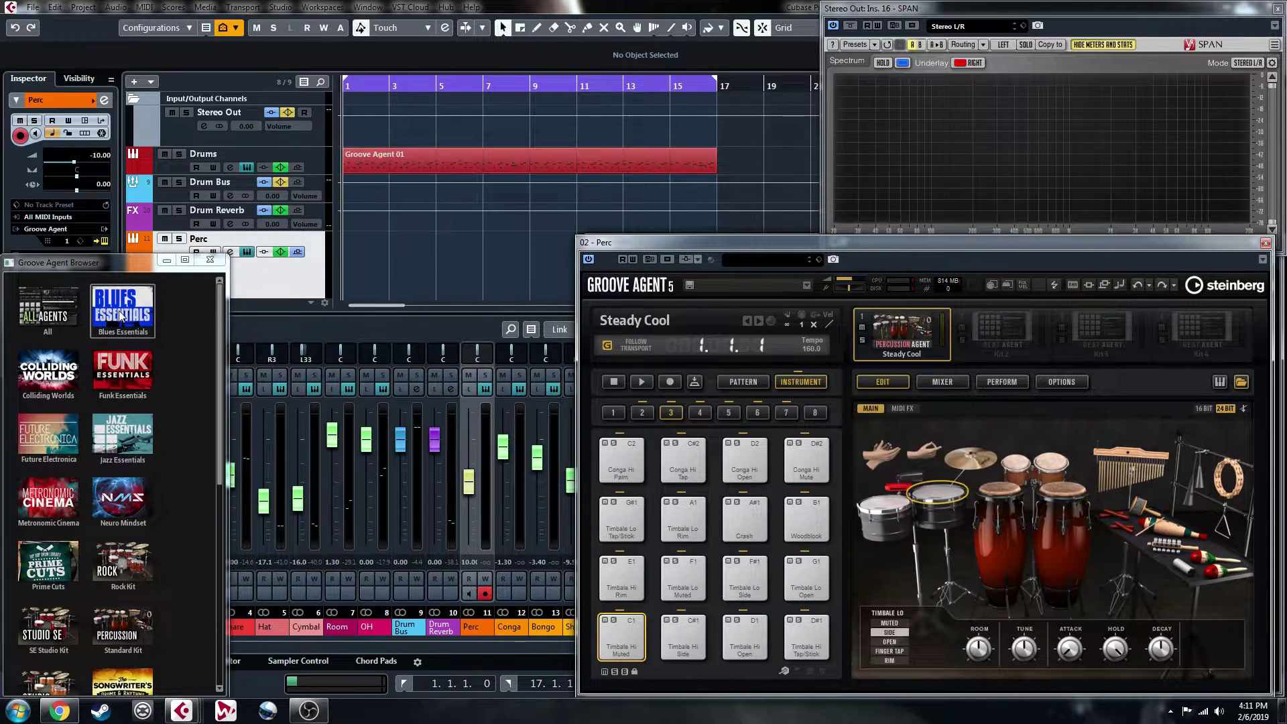
{"action": "left_click", "coordinate": [121, 627]}
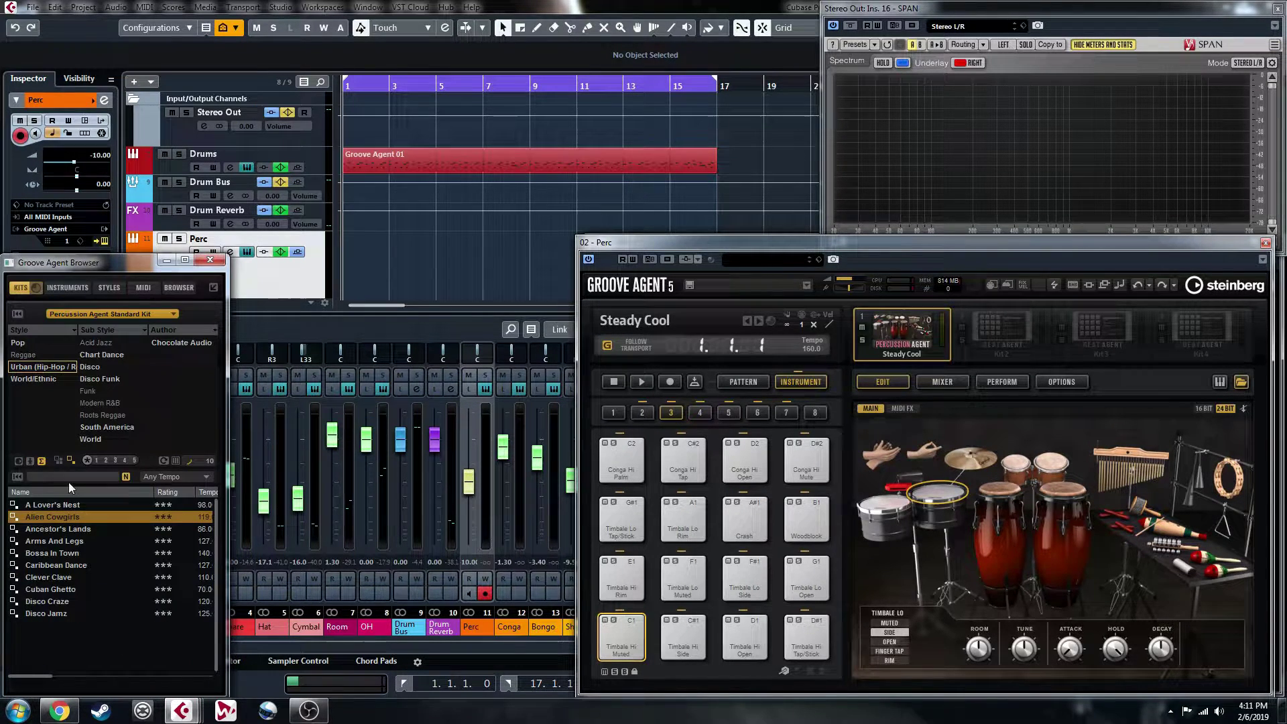
{"action": "scroll", "coordinate": [203, 532], "scroll_direction": "down", "scroll_amount": 2}
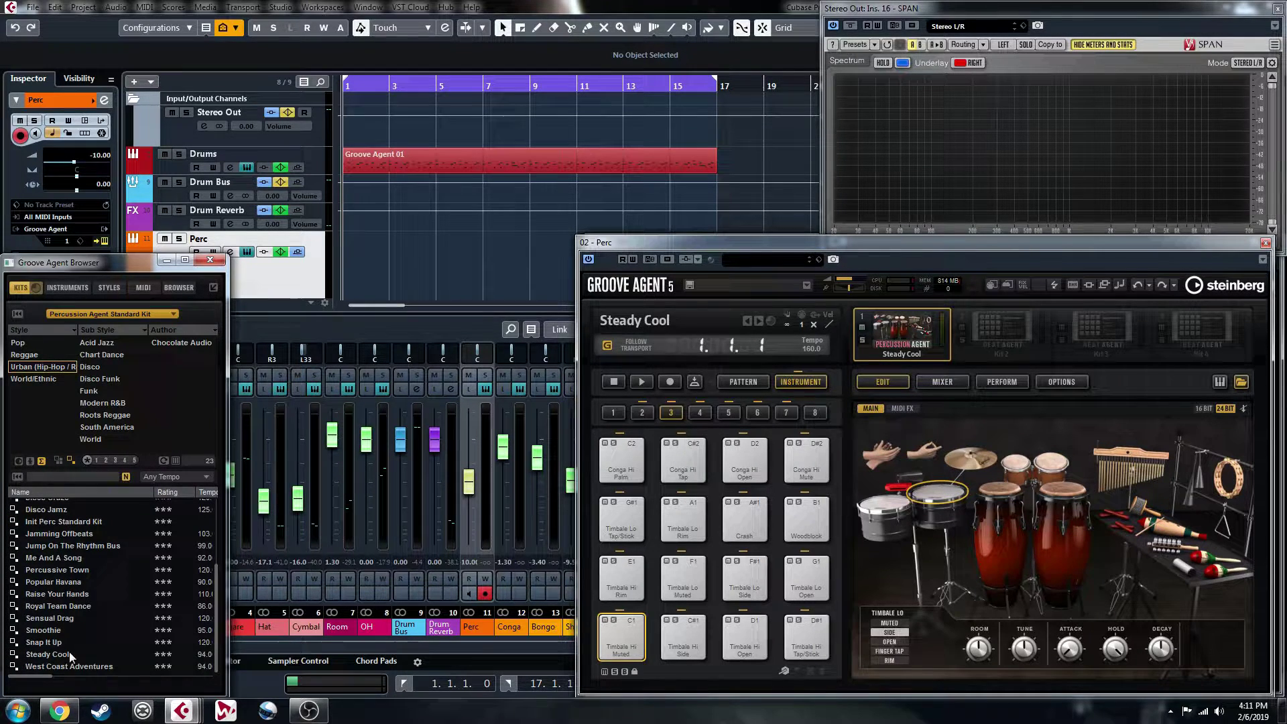
{"action": "scroll", "coordinate": [60, 578], "scroll_direction": "up", "scroll_amount": 3}
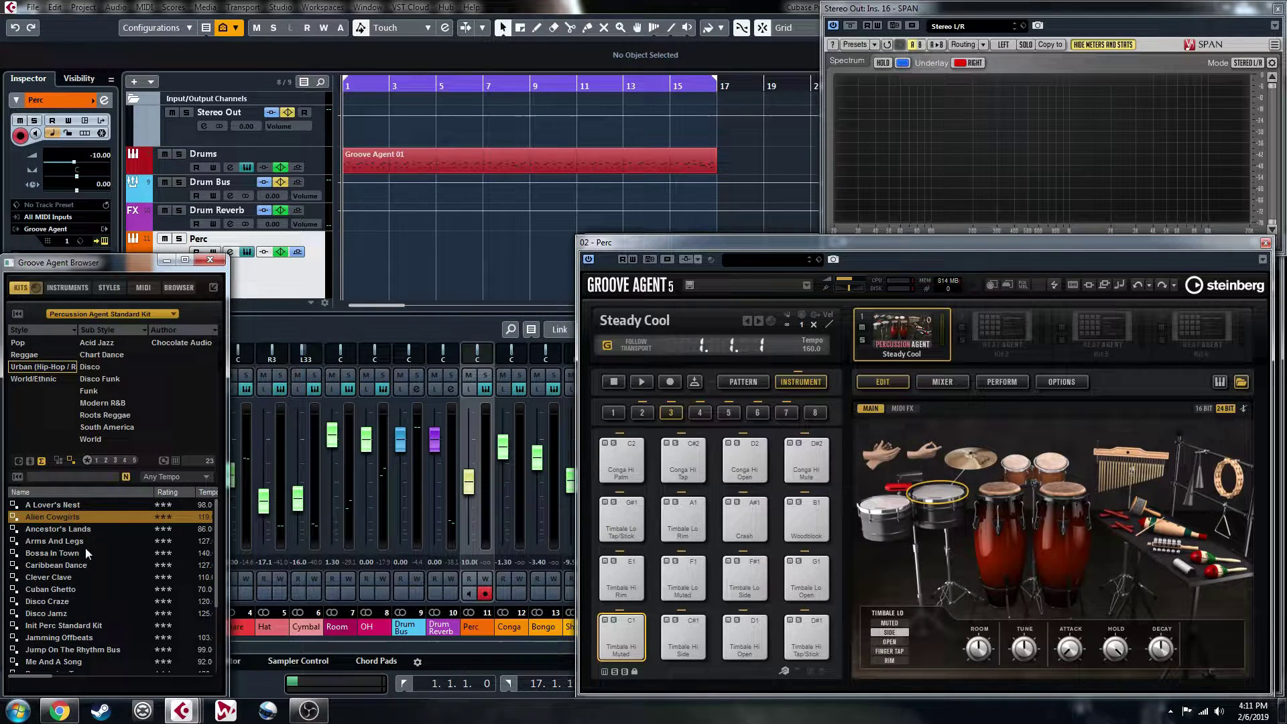
{"action": "scroll", "coordinate": [98, 552], "scroll_direction": "down", "scroll_amount": 2}
{"action": "scroll", "coordinate": [98, 552], "scroll_direction": "up", "scroll_amount": 2}
{"action": "left_click", "coordinate": [213, 260]}
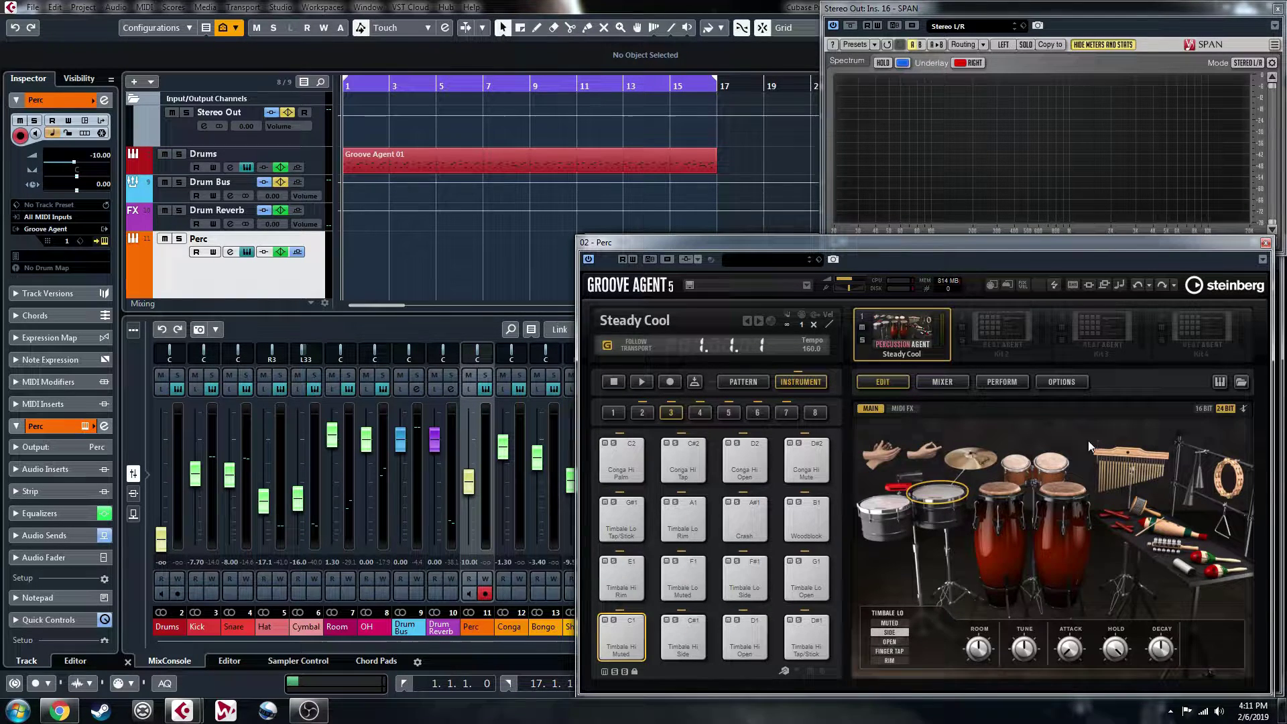
- Audition the Steady Cool kit's guiro, shaker and C2 Conga Hi Palm pad
{"action": "left_click", "coordinate": [1163, 526]}
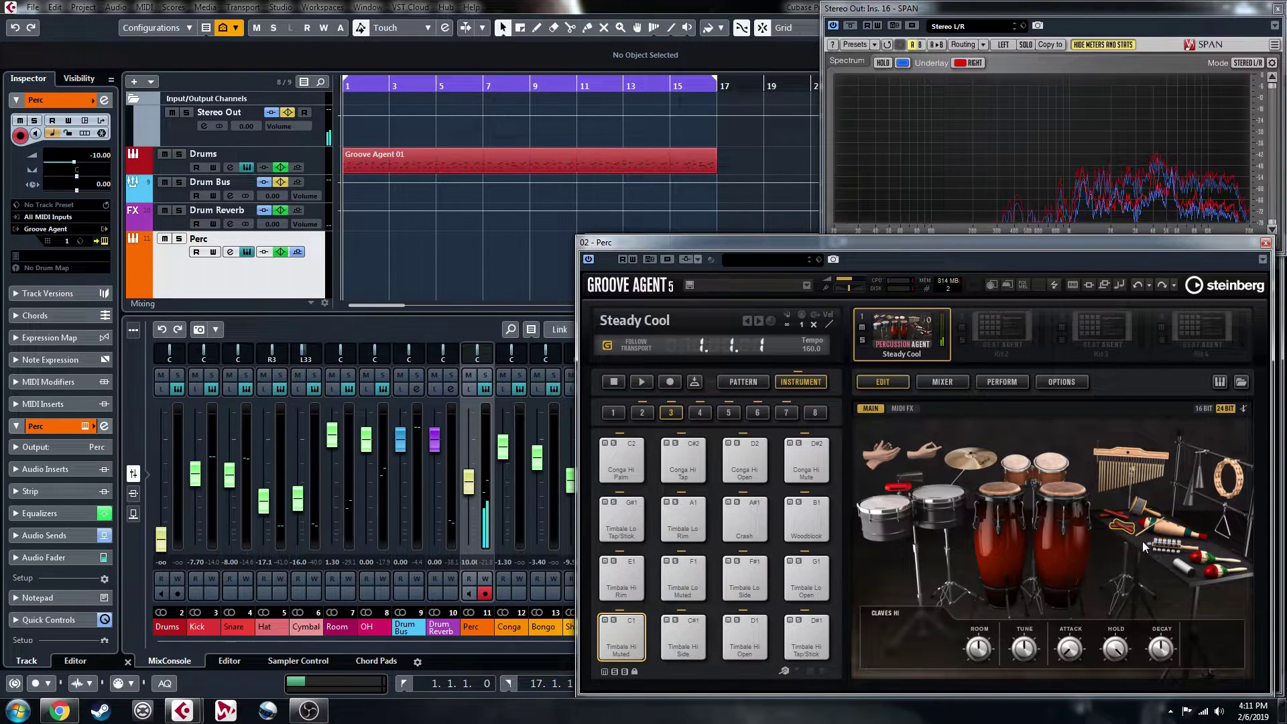
{"action": "left_click", "coordinate": [1183, 565]}
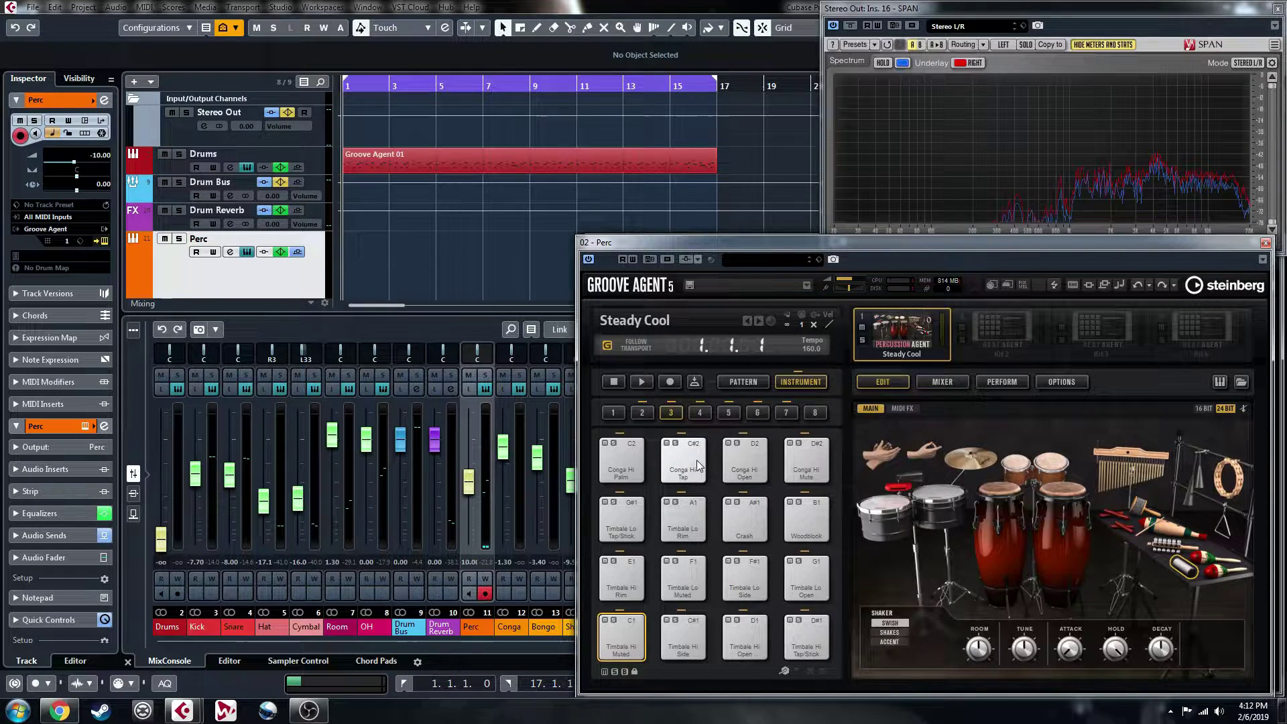
{"action": "left_click", "coordinate": [642, 463]}
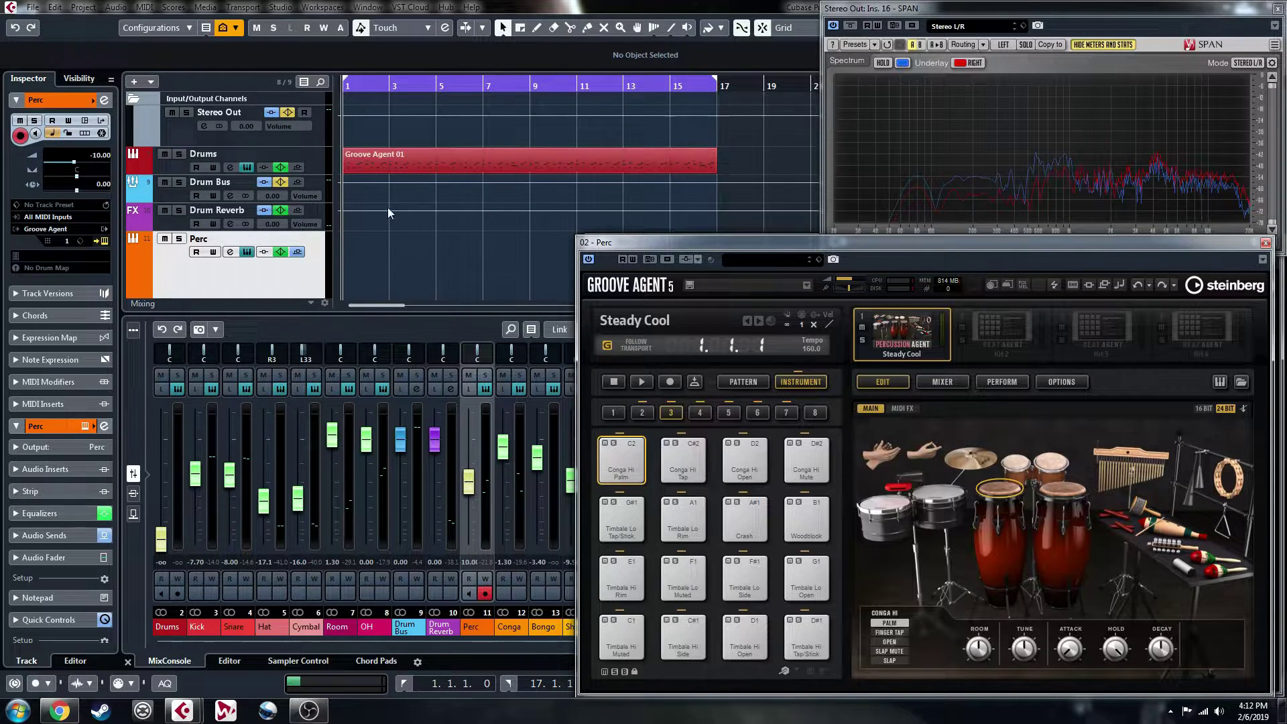
- Open the Drums track's Groove Agent with the Forget The Past kit and play the drums once
{"action": "left_click", "coordinate": [251, 167]}
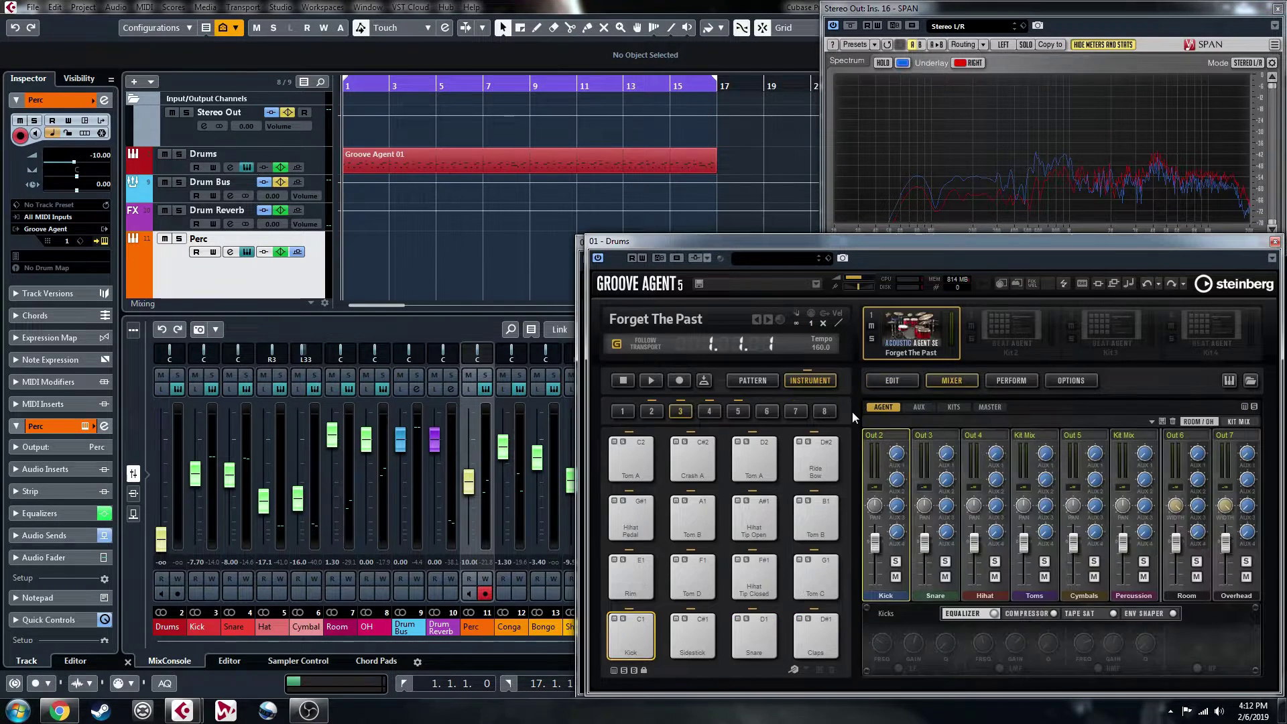
{"action": "left_click", "coordinate": [898, 381]}
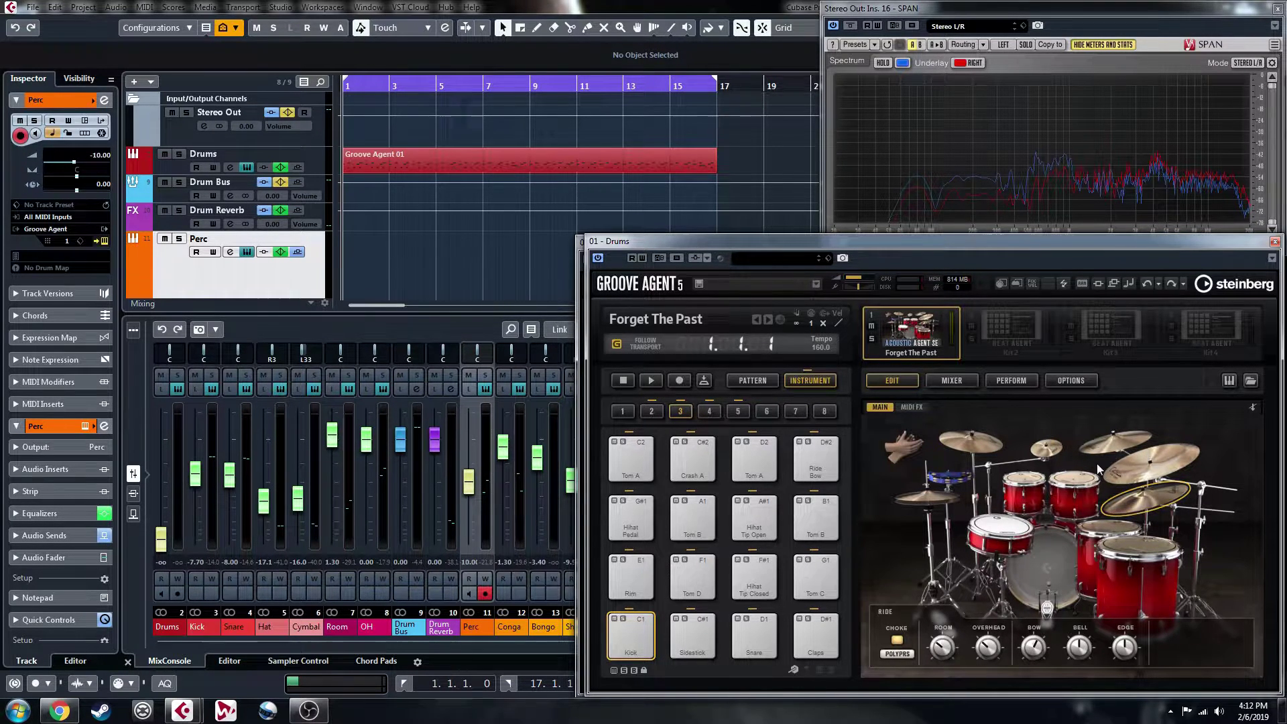
{"action": "left_click", "coordinate": [971, 382]}
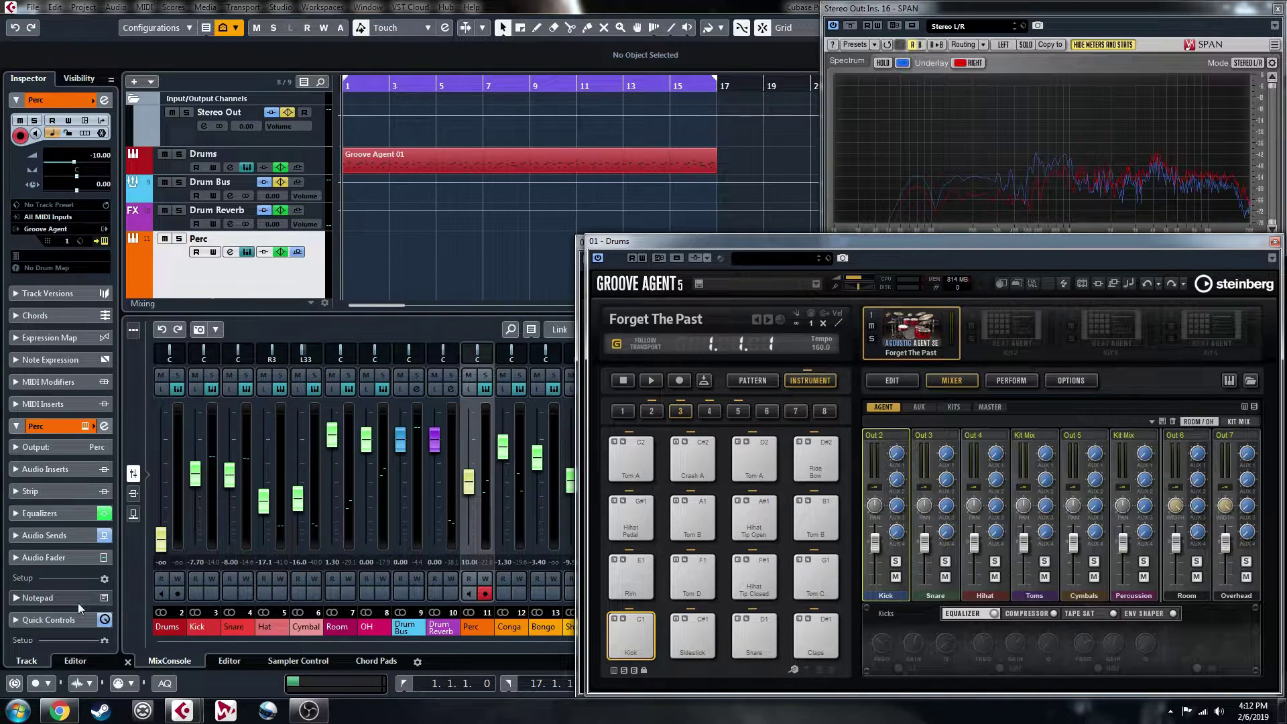
{"action": "key", "text": "space"}
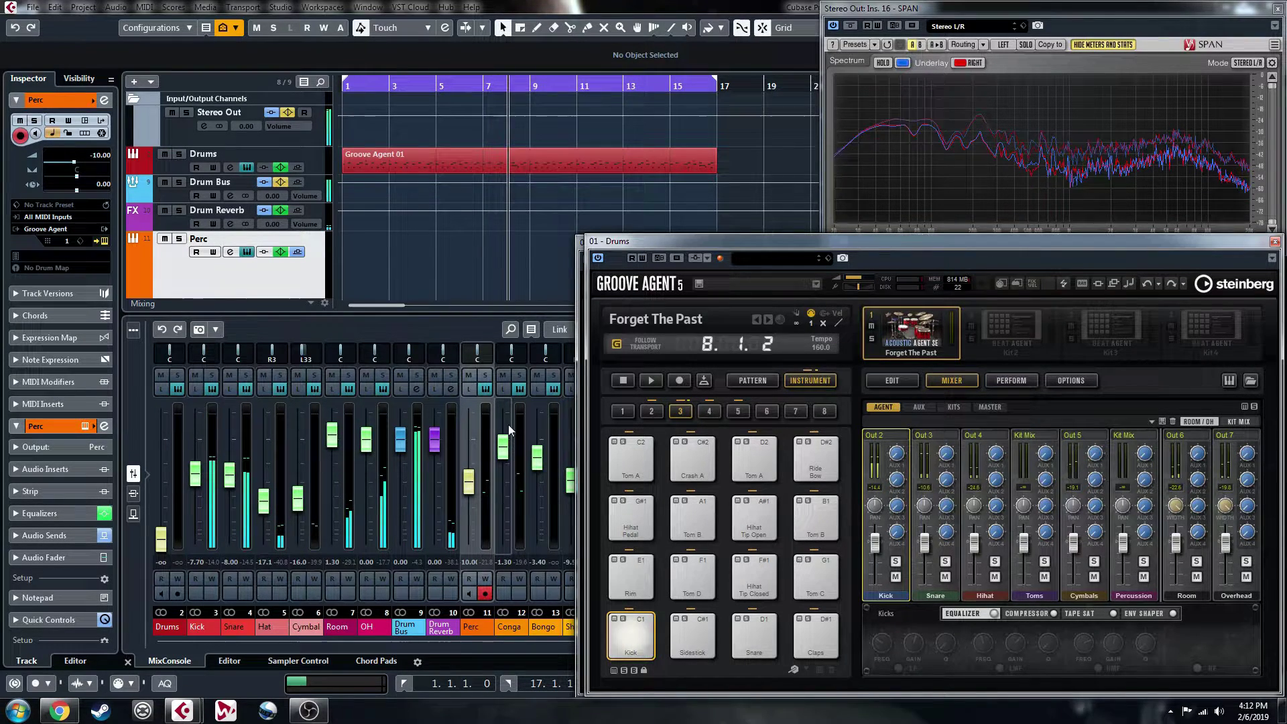
{"action": "key", "text": "space"}
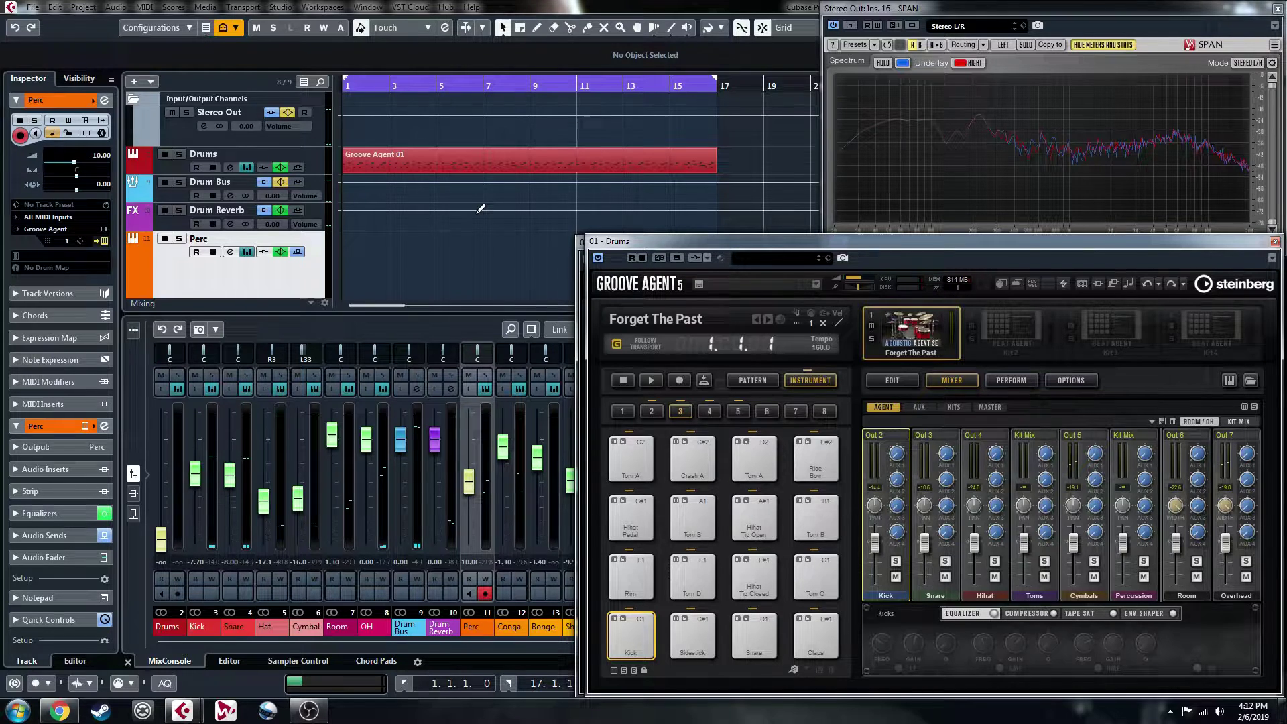
- Show the Perc Groove Agent's Pattern page, close the 01 - Drums window, and reposition the Perc window
{"action": "left_click", "coordinate": [247, 252]}
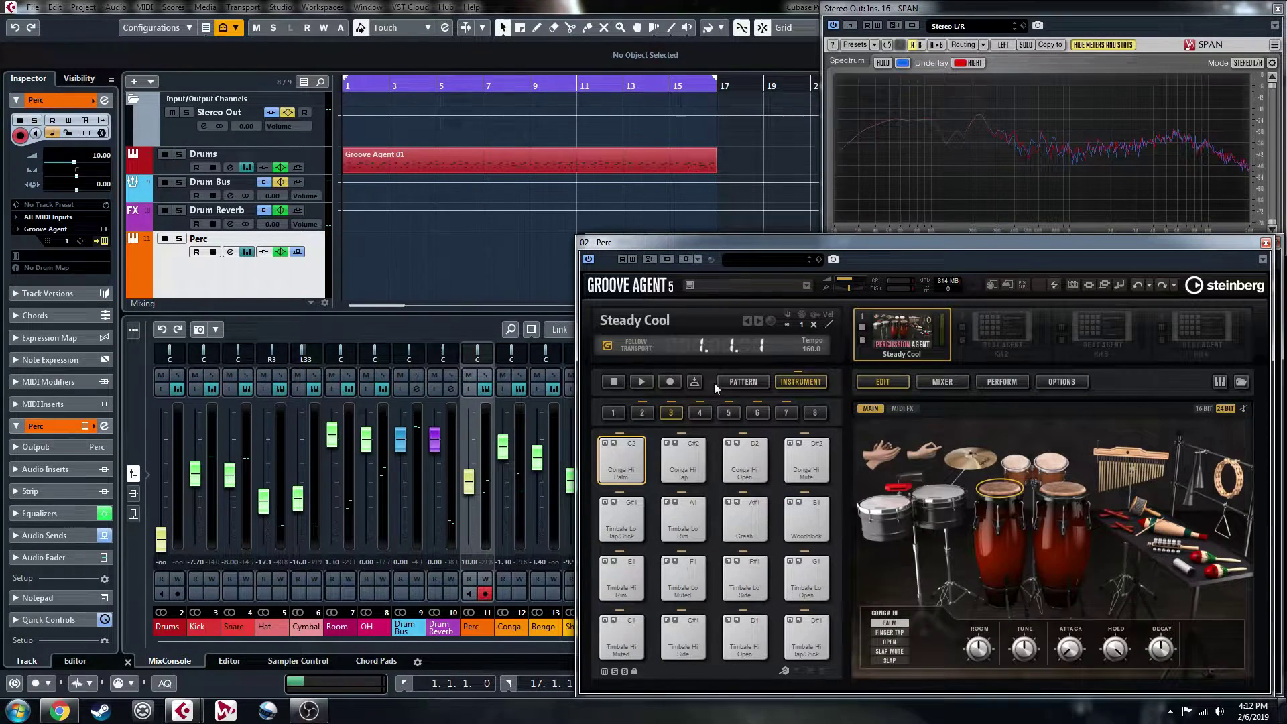
{"action": "left_click", "coordinate": [744, 382]}
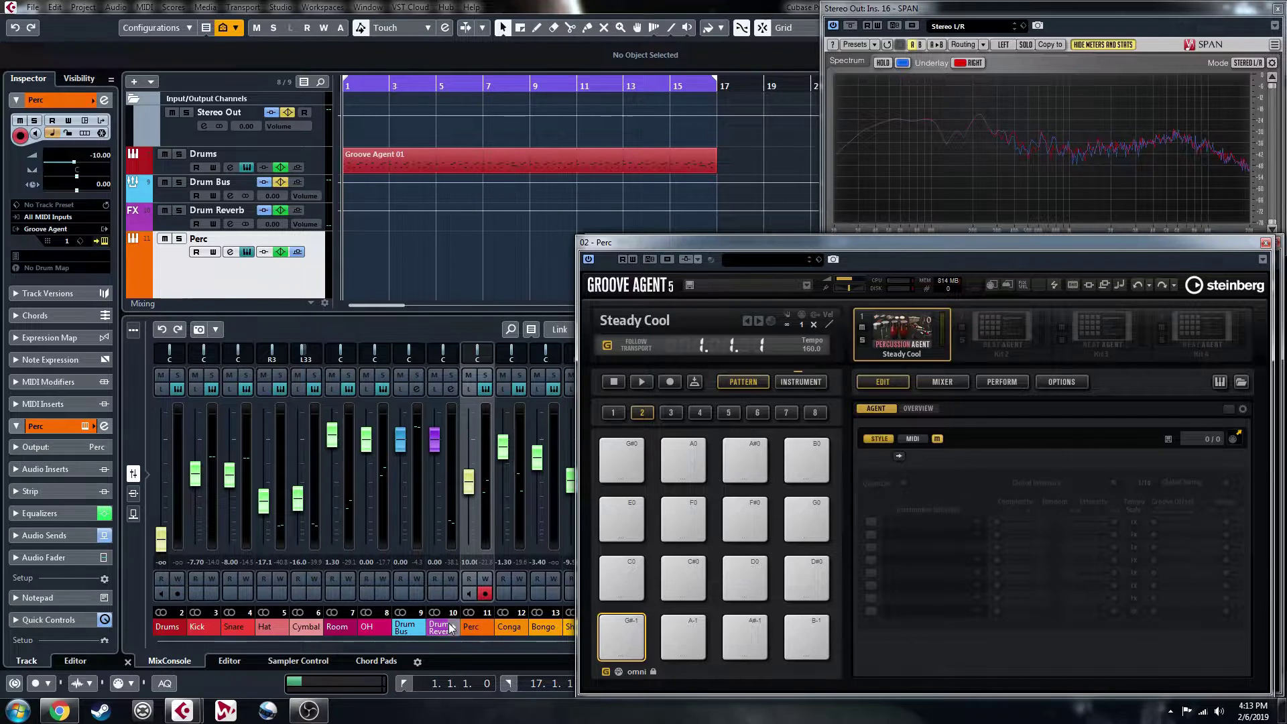
{"action": "left_click_drag", "start_coordinate": [689, 243], "coordinate": [771, 240]}
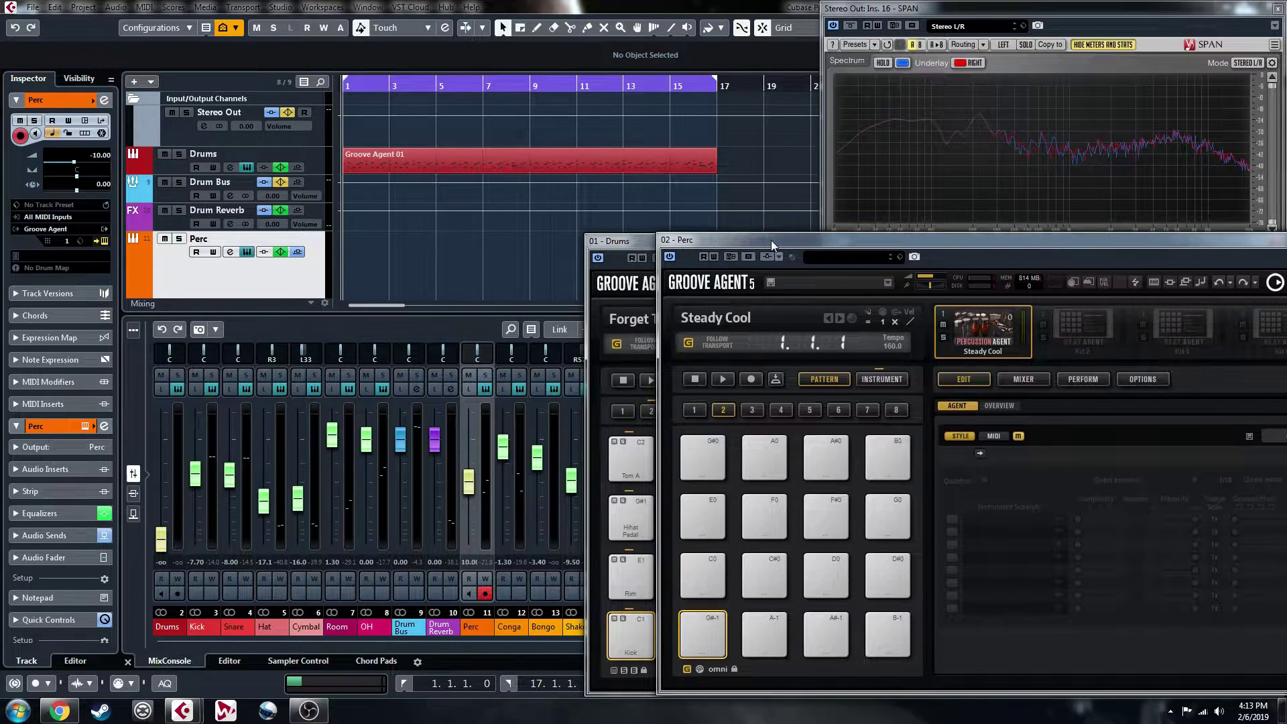
{"action": "left_click_drag", "start_coordinate": [610, 240], "coordinate": [675, 242]}
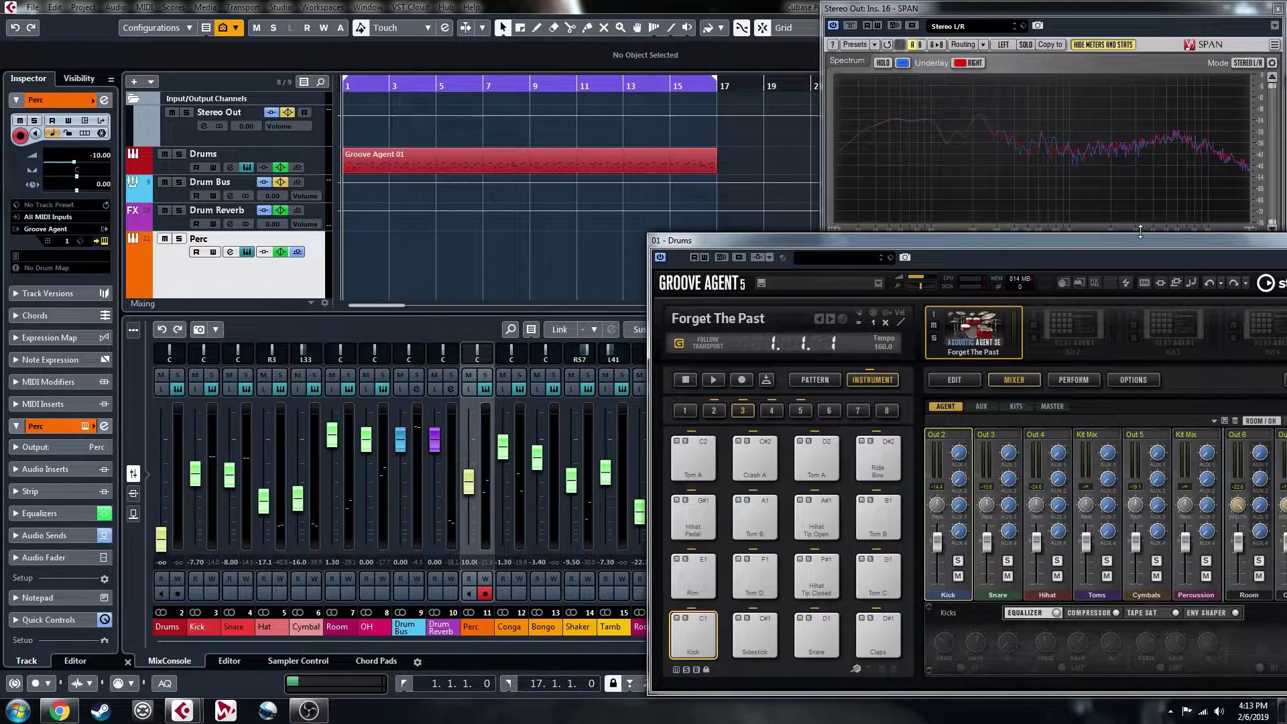
{"action": "left_click_drag", "start_coordinate": [1139, 240], "coordinate": [1036, 240]}
{"action": "left_click", "coordinate": [1236, 239]}
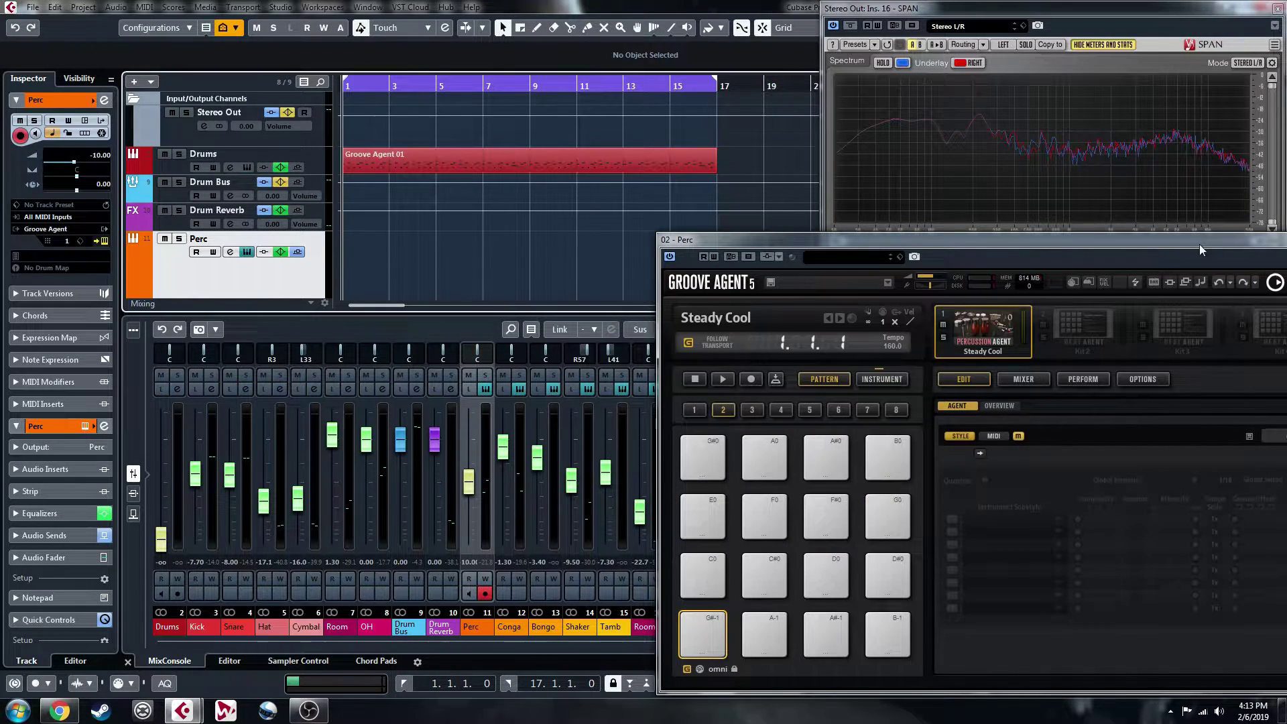
{"action": "left_click_drag", "start_coordinate": [1169, 247], "coordinate": [1096, 249]}
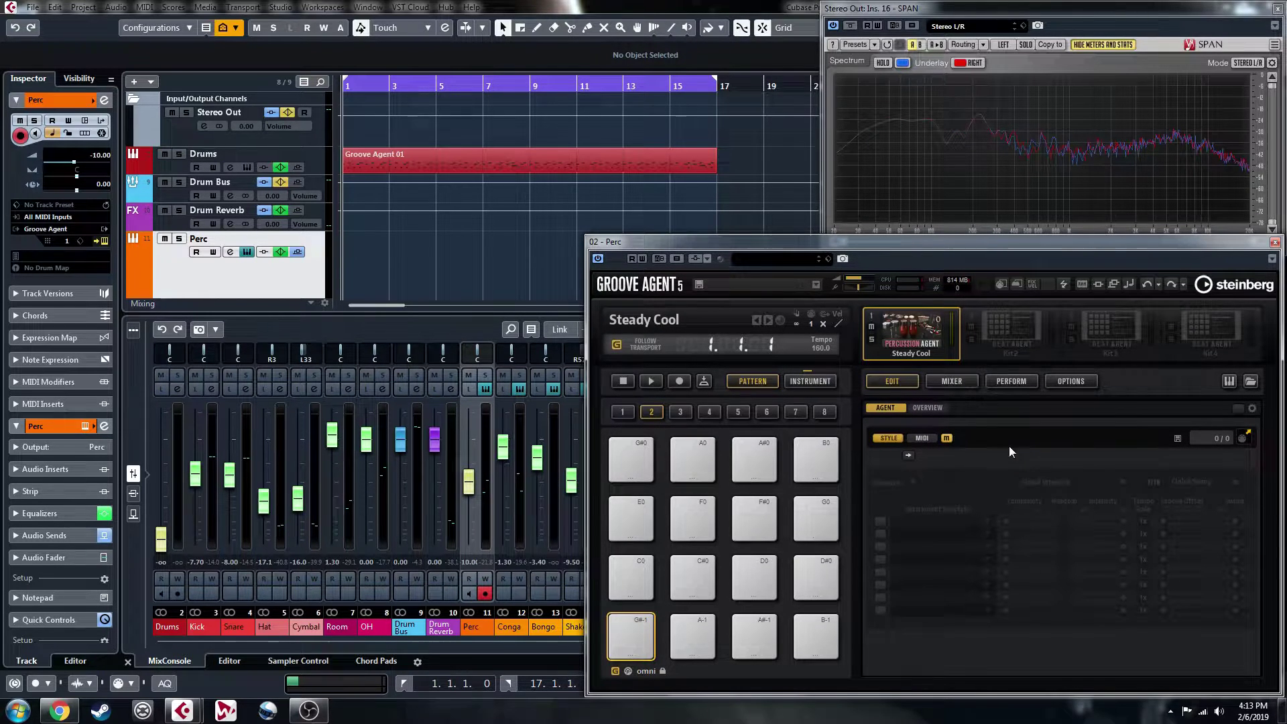
- Enable the Agent style player and load Percussion Agent > Basics > Shaker 02 - Basics into substyle one
{"action": "left_click", "coordinate": [1238, 407]}
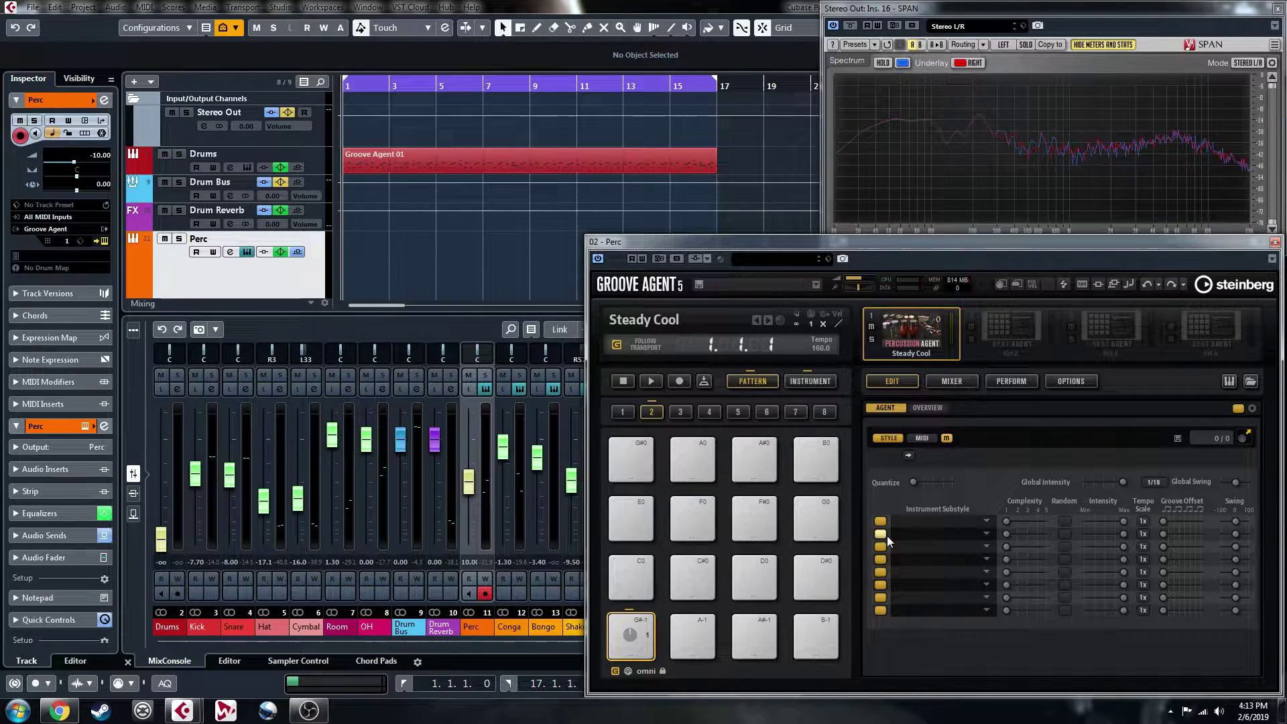
{"action": "left_click", "coordinate": [983, 524]}
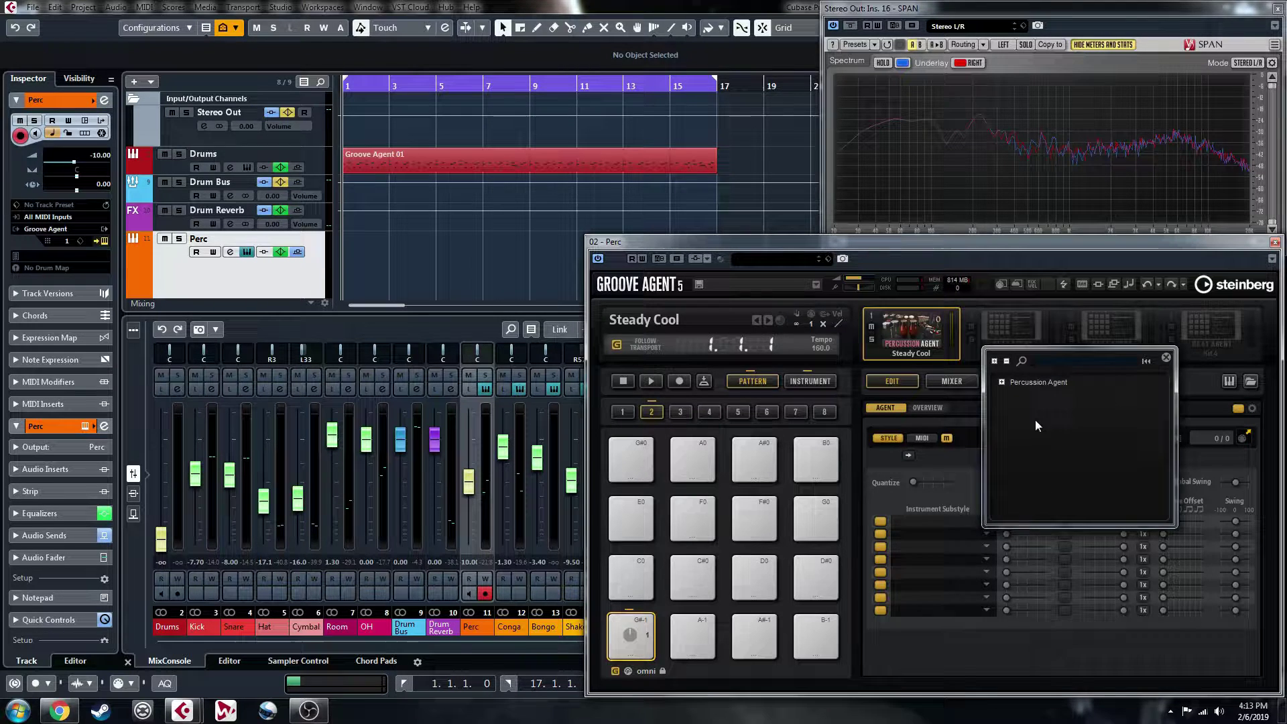
{"action": "left_click", "coordinate": [1002, 383]}
{"action": "left_click", "coordinate": [1016, 393]}
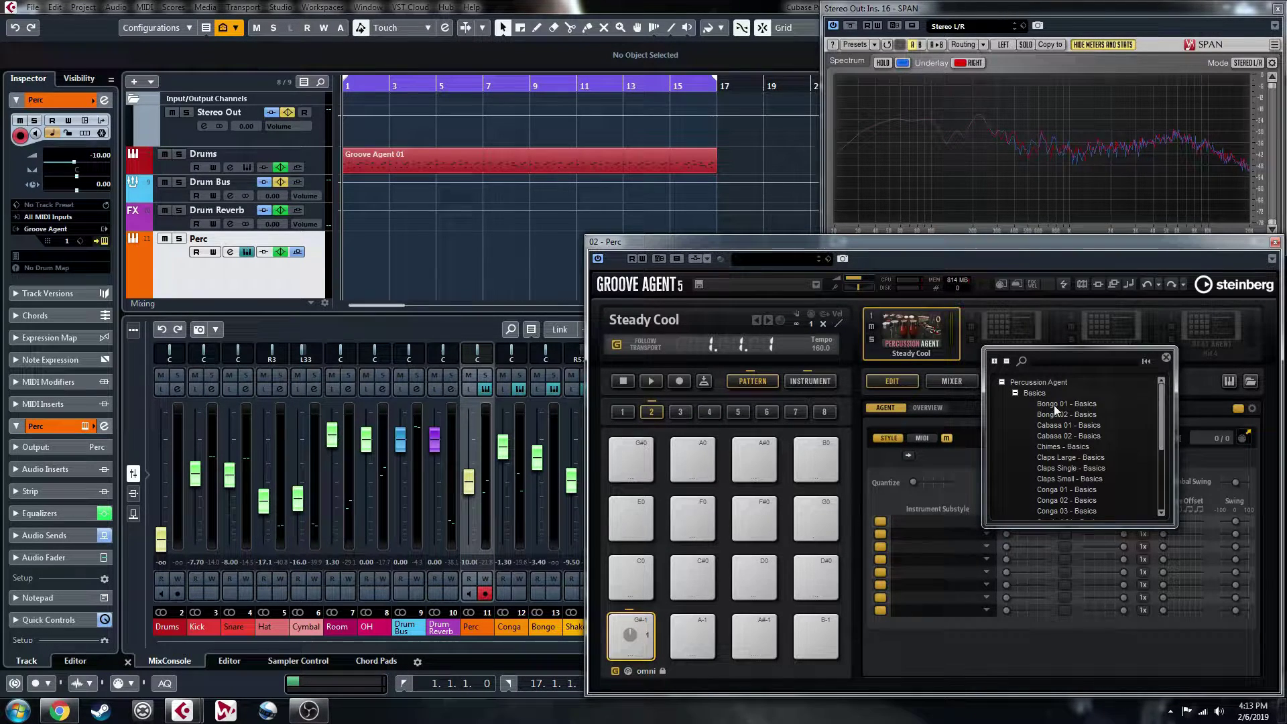
{"action": "scroll", "coordinate": [1072, 440], "scroll_direction": "down", "scroll_amount": 3}
{"action": "scroll", "coordinate": [1073, 439], "scroll_direction": "up", "scroll_amount": 3}
{"action": "scroll", "coordinate": [1083, 432], "scroll_direction": "down", "scroll_amount": 4}
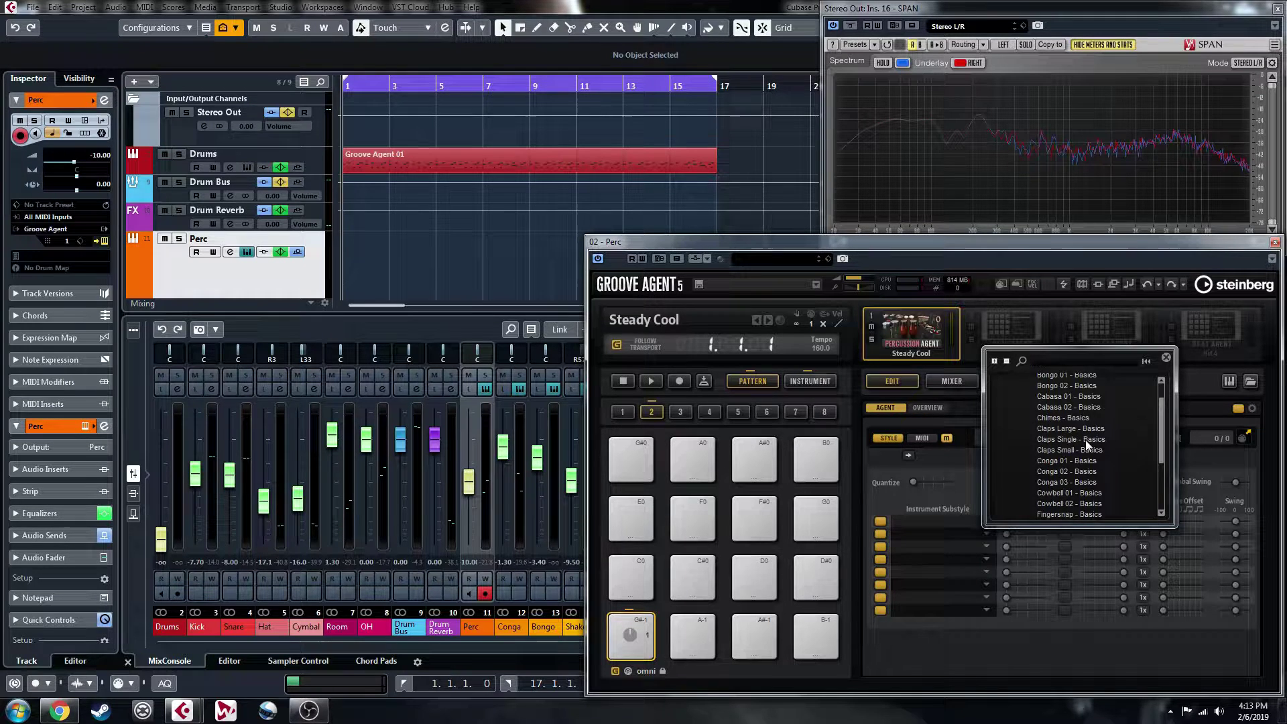
{"action": "left_click", "coordinate": [1066, 449]}
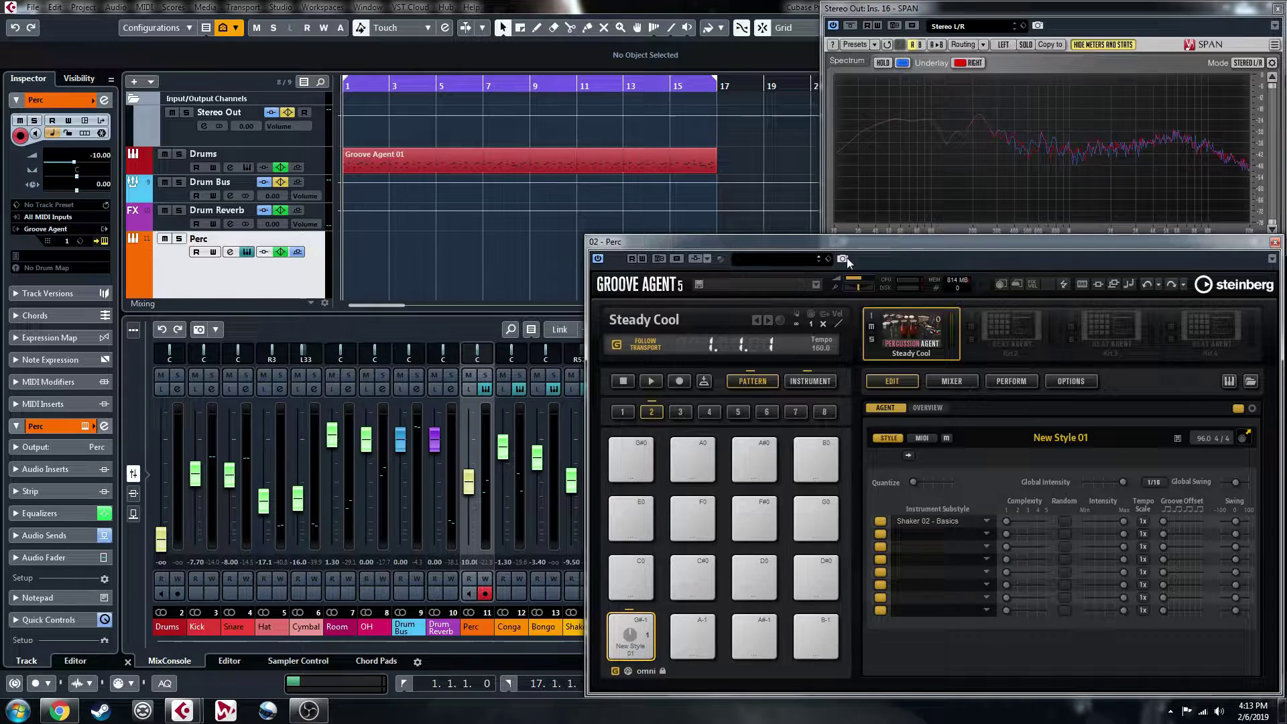
- Play the Shaker 02 pattern and raise its complexity to step 4
{"action": "key", "text": "space"}
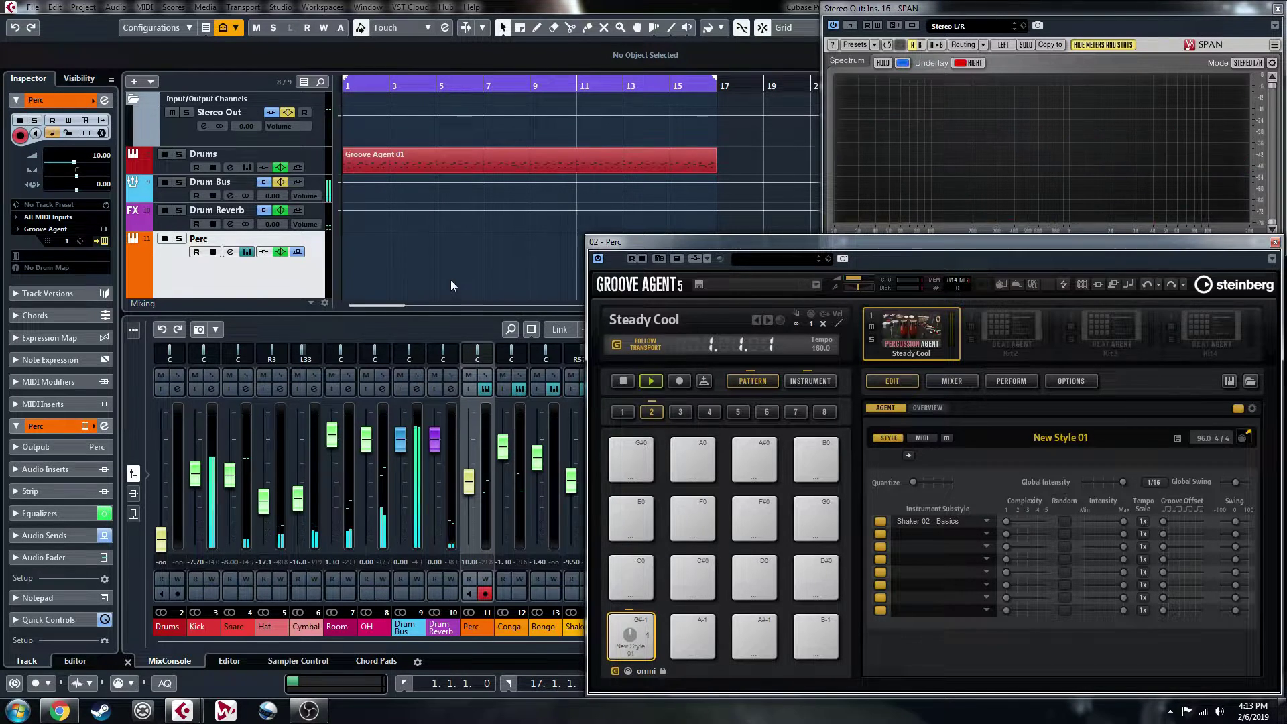
{"action": "key", "text": "space"}
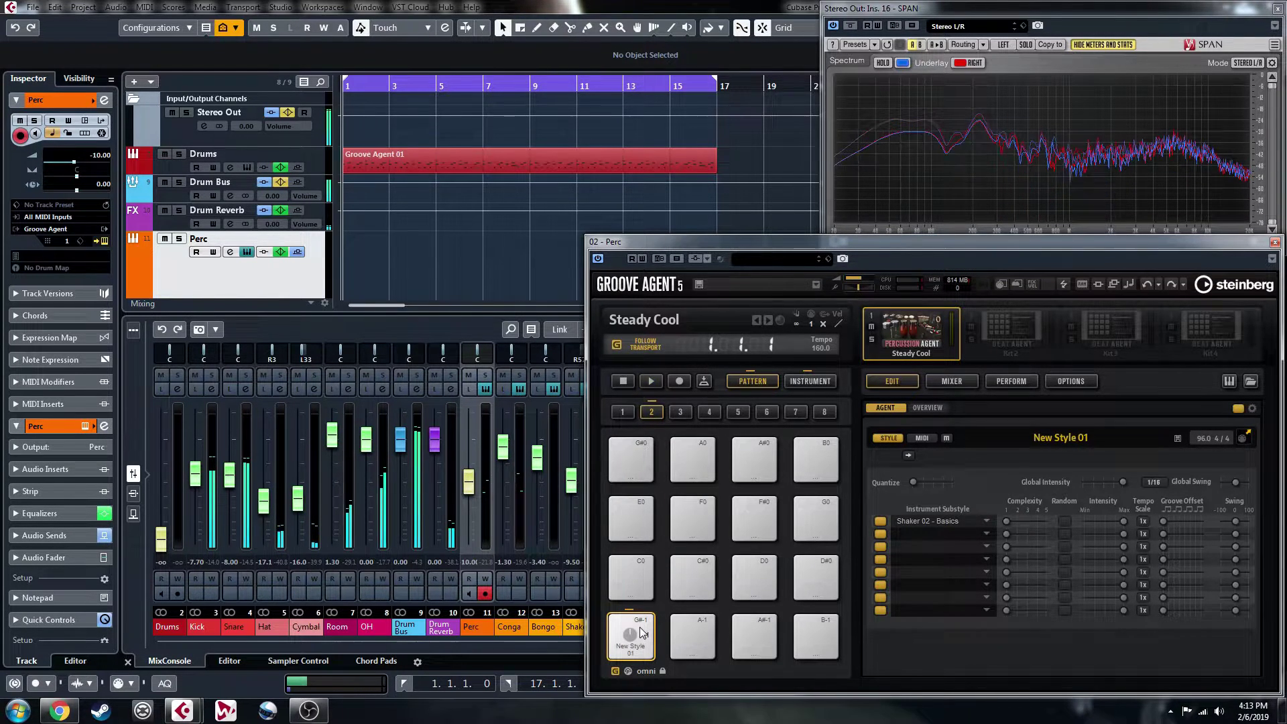
{"action": "key", "text": "space"}
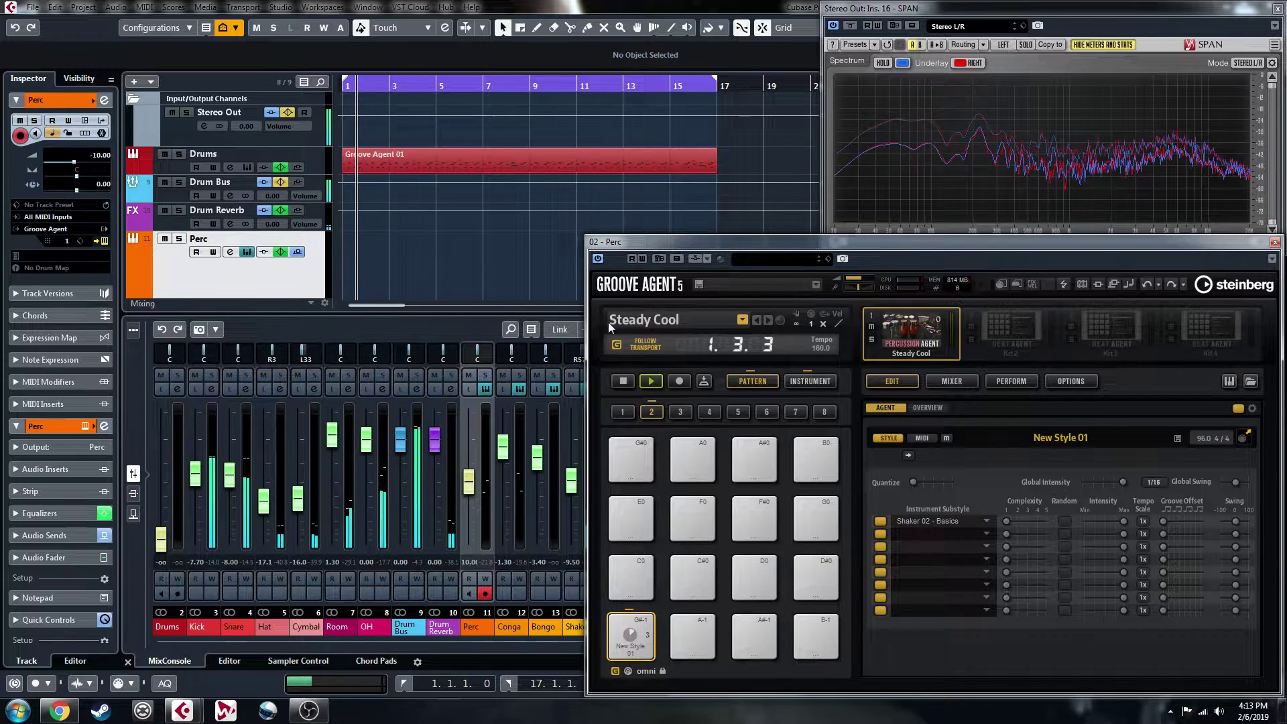
{"action": "left_click", "coordinate": [1019, 520]}
{"action": "left_click_drag", "start_coordinate": [1019, 520], "coordinate": [1037, 520]}
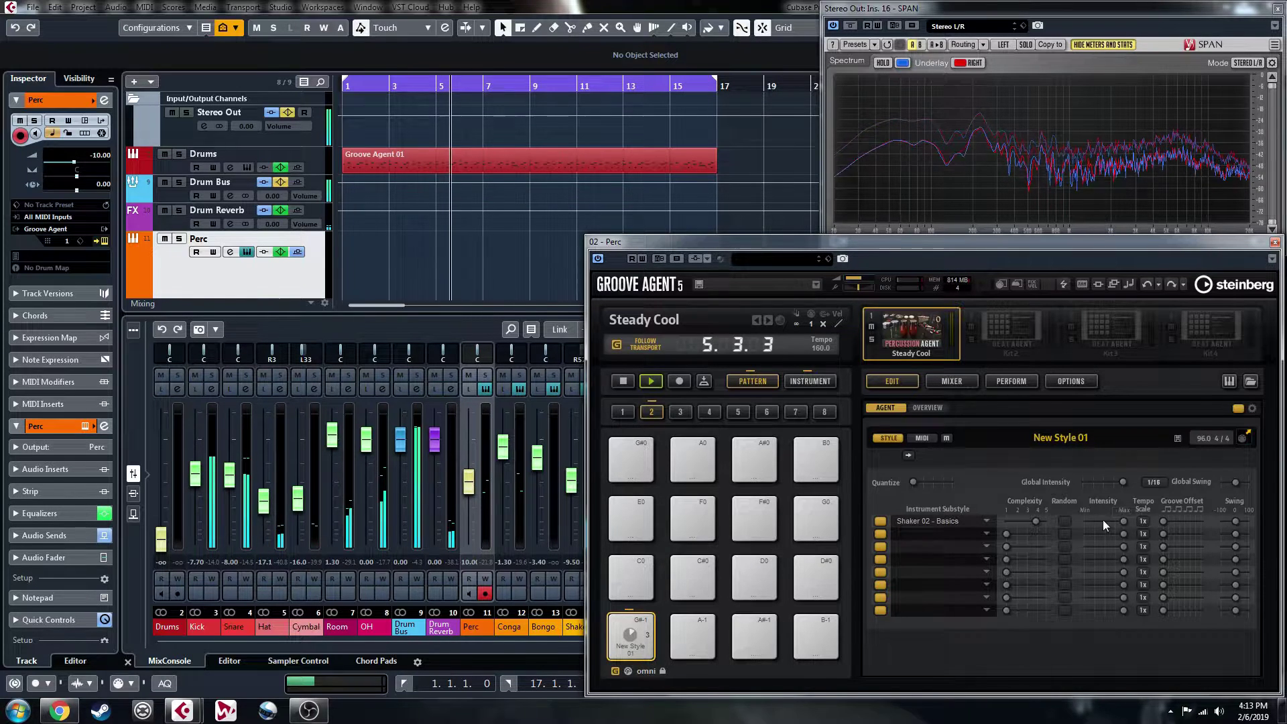
{"action": "key", "text": "space"}
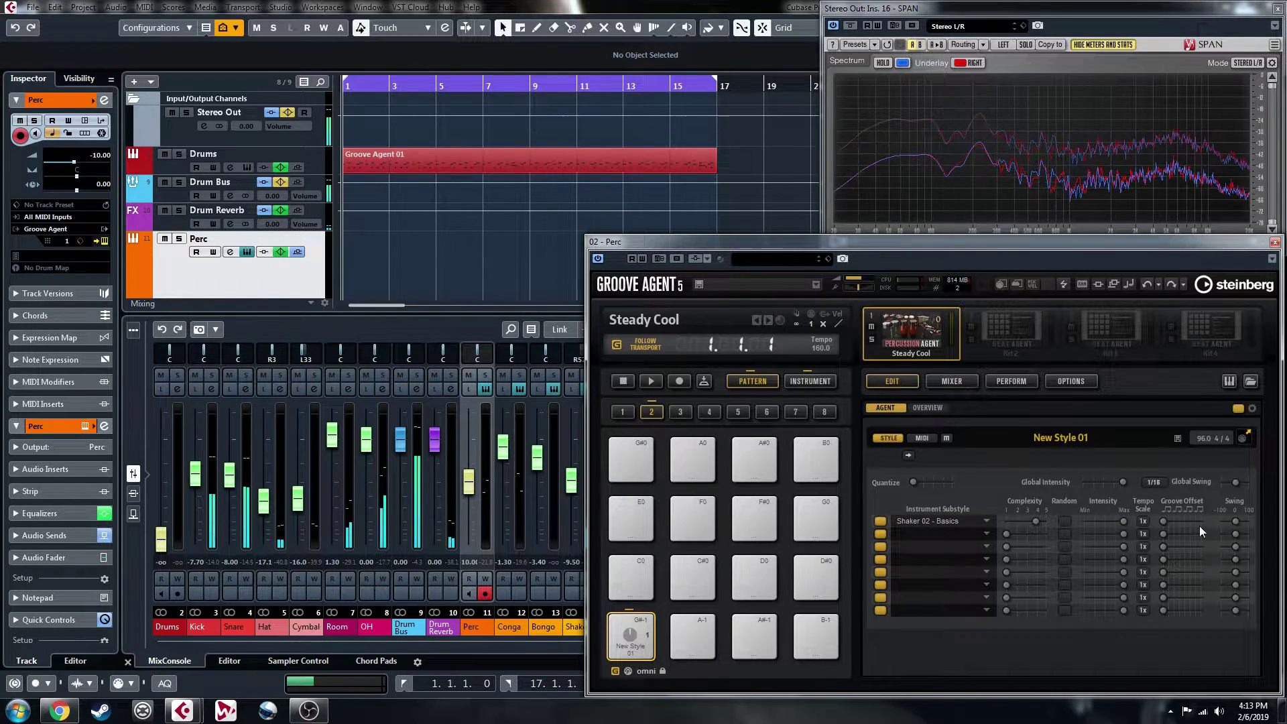
- Replace it with Shaker 01 - Basics and lower its maximum intensity to about 22%
{"action": "left_click", "coordinate": [986, 522]}
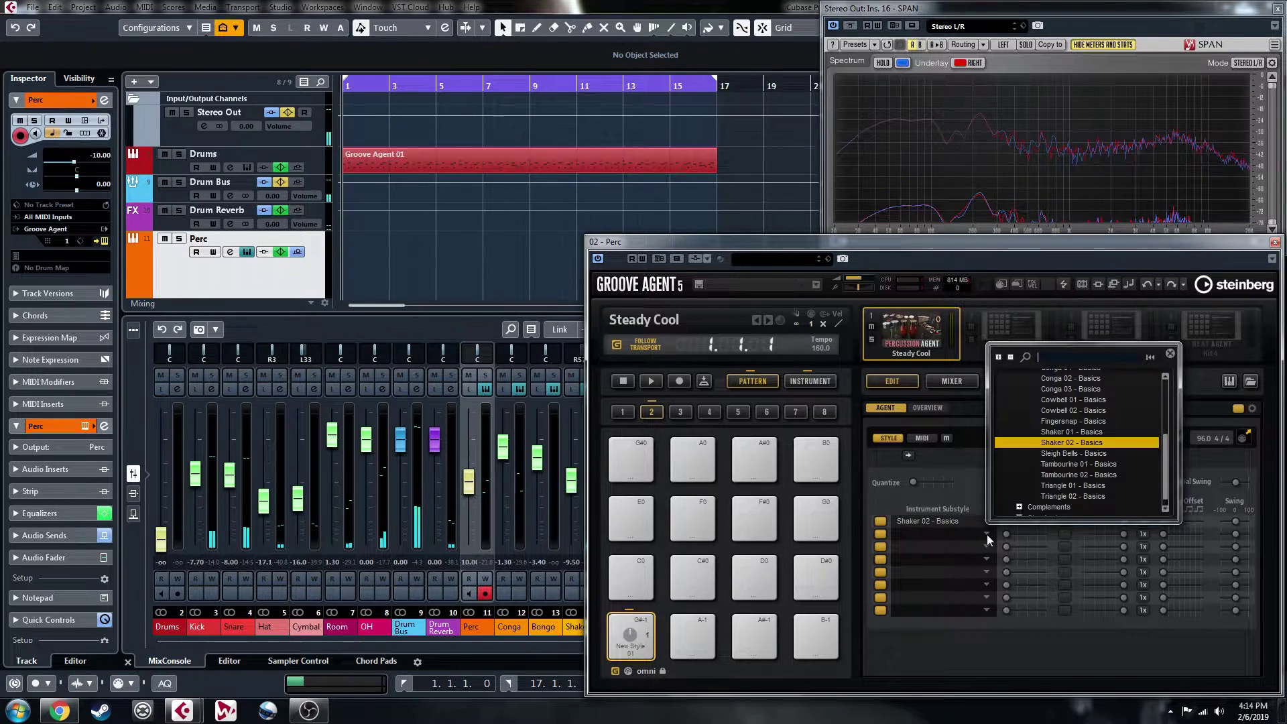
{"action": "left_click", "coordinate": [1063, 432]}
{"action": "key", "text": "space"}
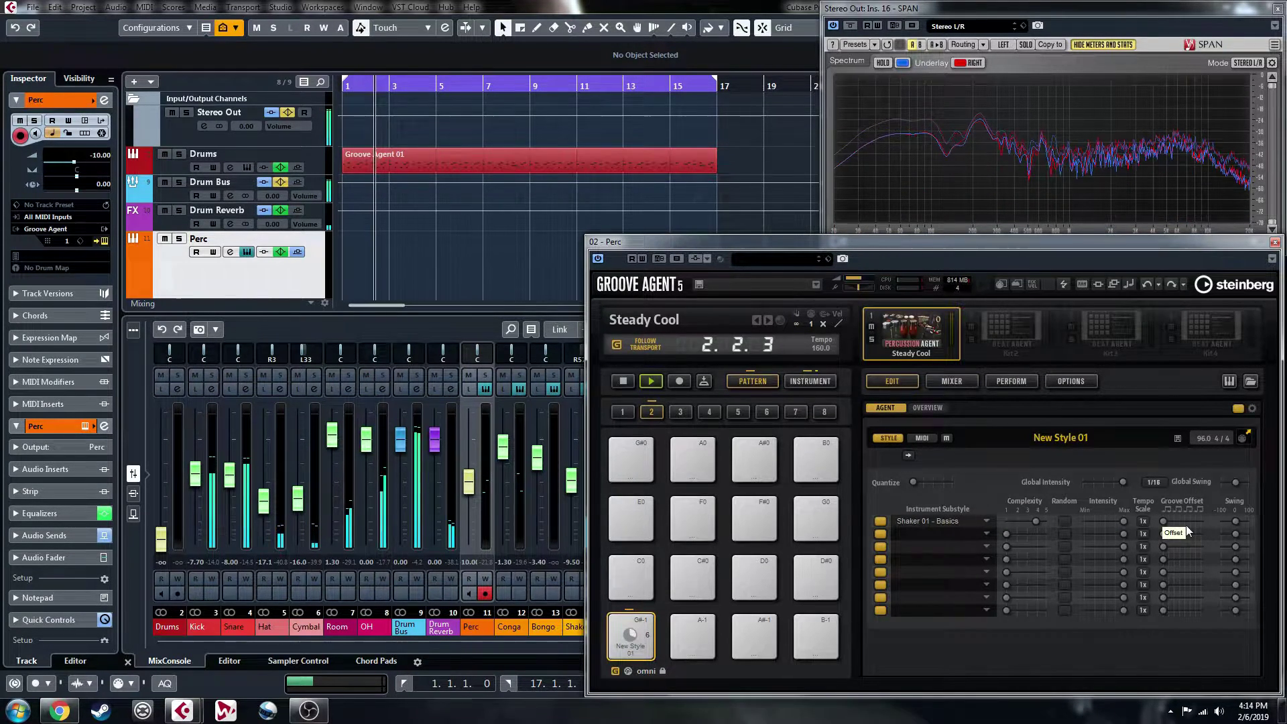
{"action": "left_click_drag", "start_coordinate": [1124, 520], "coordinate": [1092, 521]}
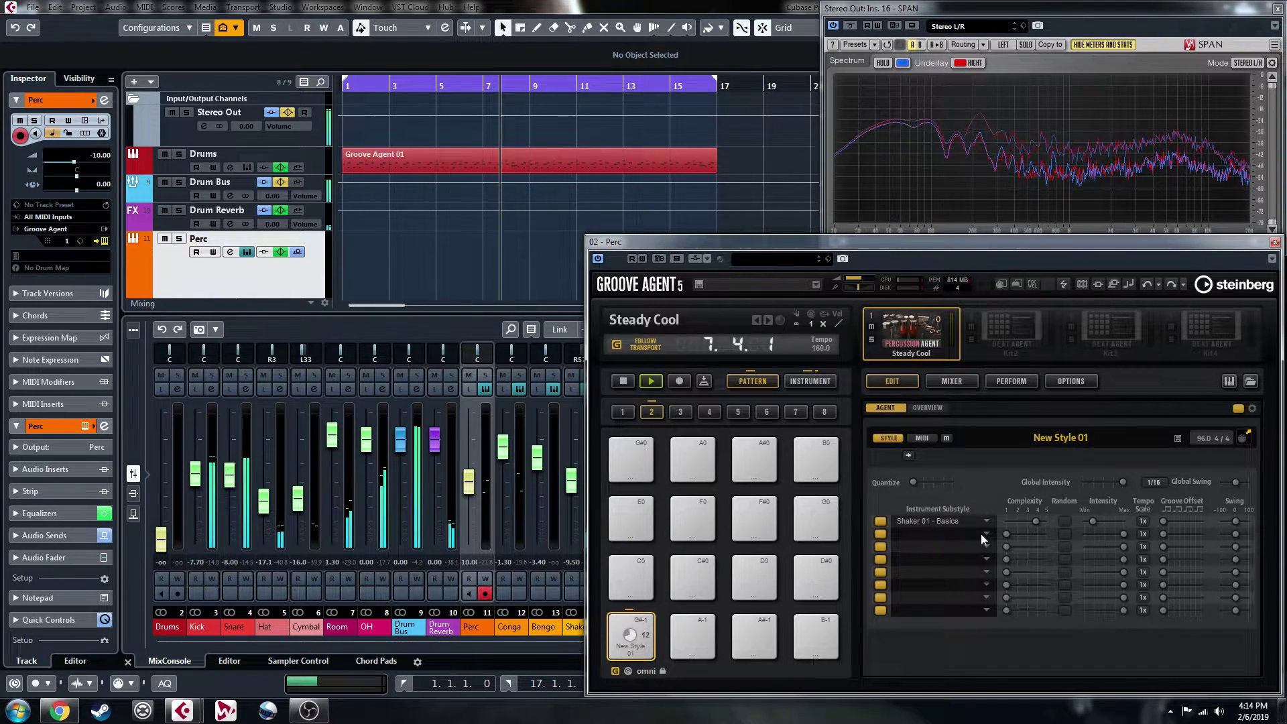
{"action": "key", "text": "space"}
- Load Tambourine 02 - Basics into row two, complexity step 3, intensity lowered to about 46%
{"action": "left_click", "coordinate": [983, 535]}
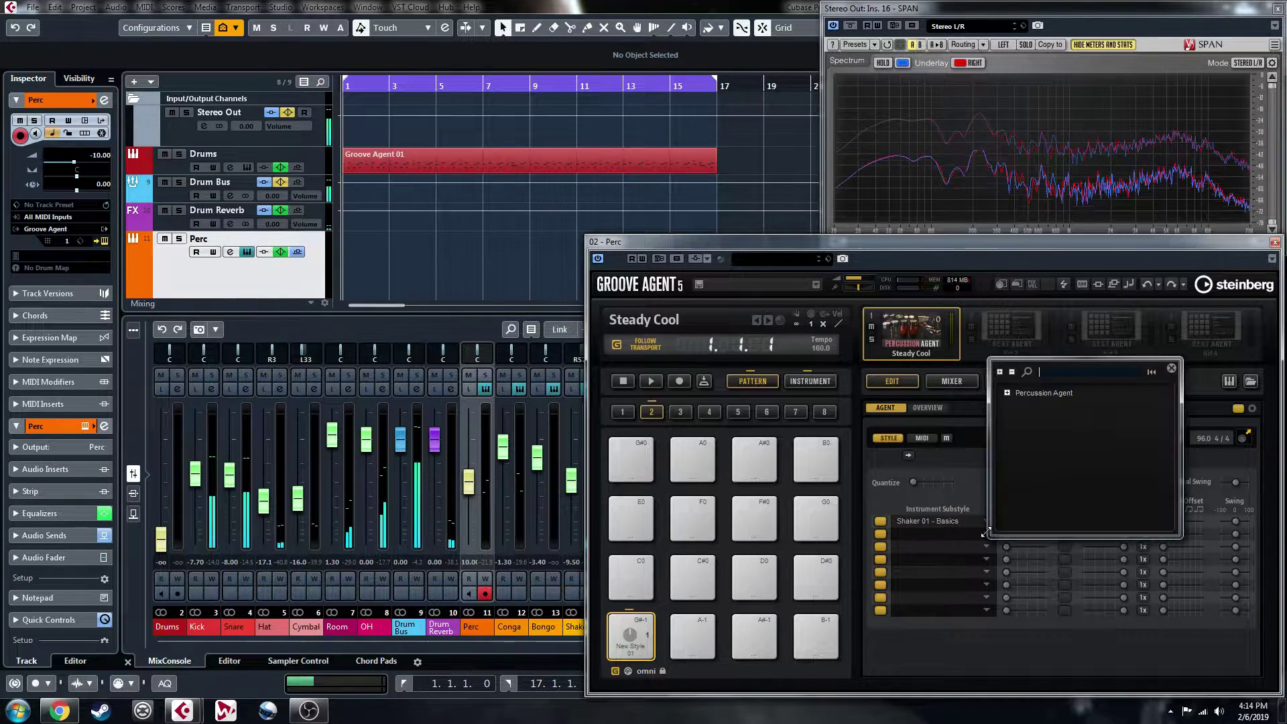
{"action": "left_click", "coordinate": [1006, 393]}
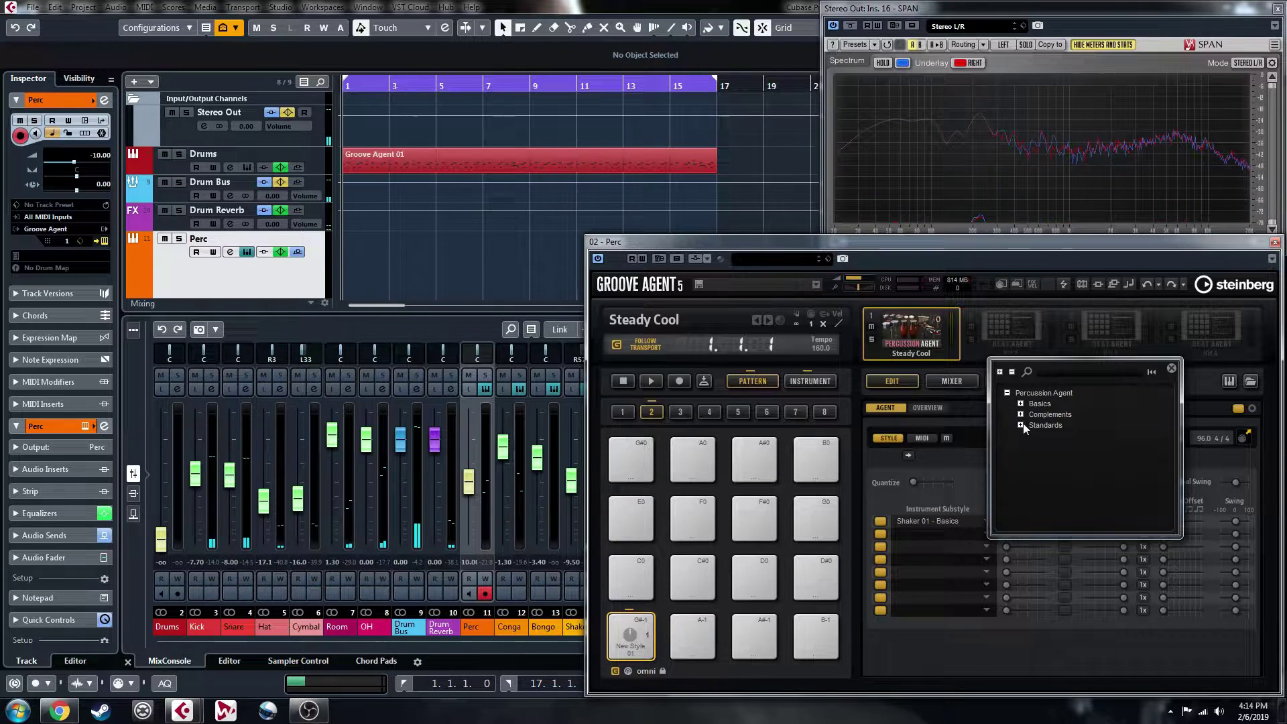
{"action": "left_click", "coordinate": [1022, 406]}
{"action": "left_click", "coordinate": [1021, 404]}
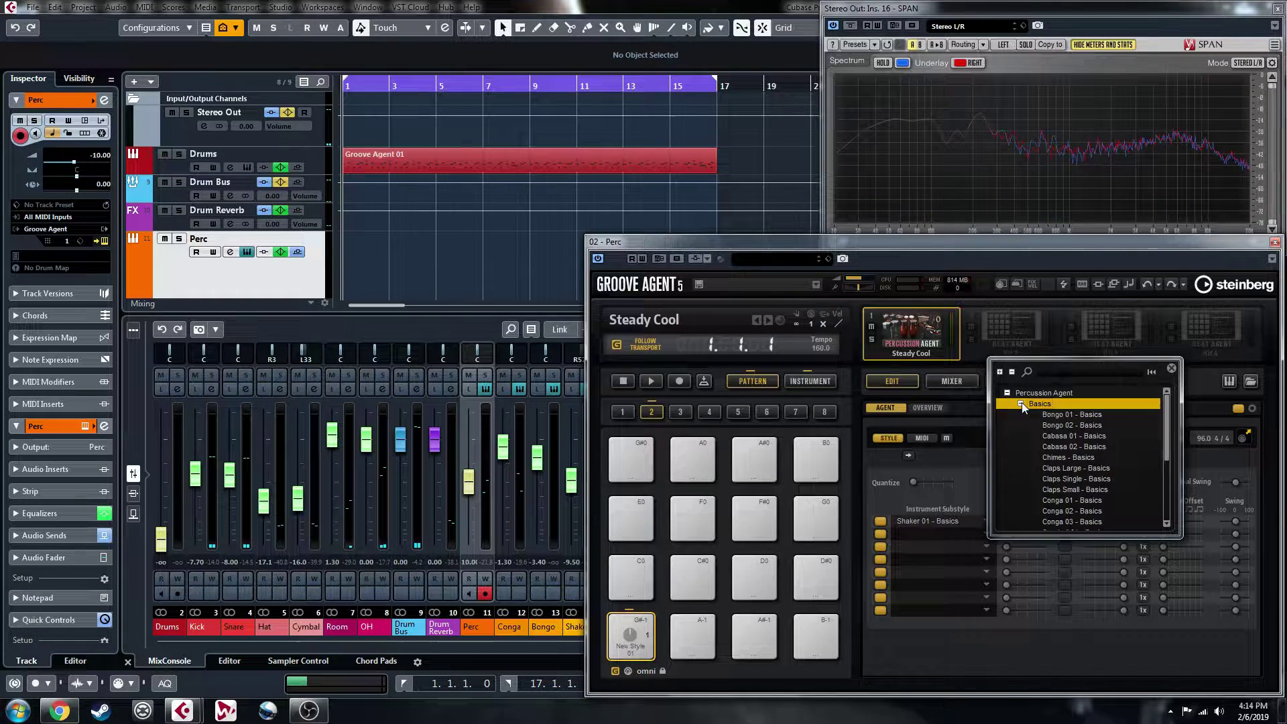
{"action": "scroll", "coordinate": [1066, 462], "scroll_direction": "down", "scroll_amount": 3}
{"action": "double_click", "coordinate": [1079, 491]}
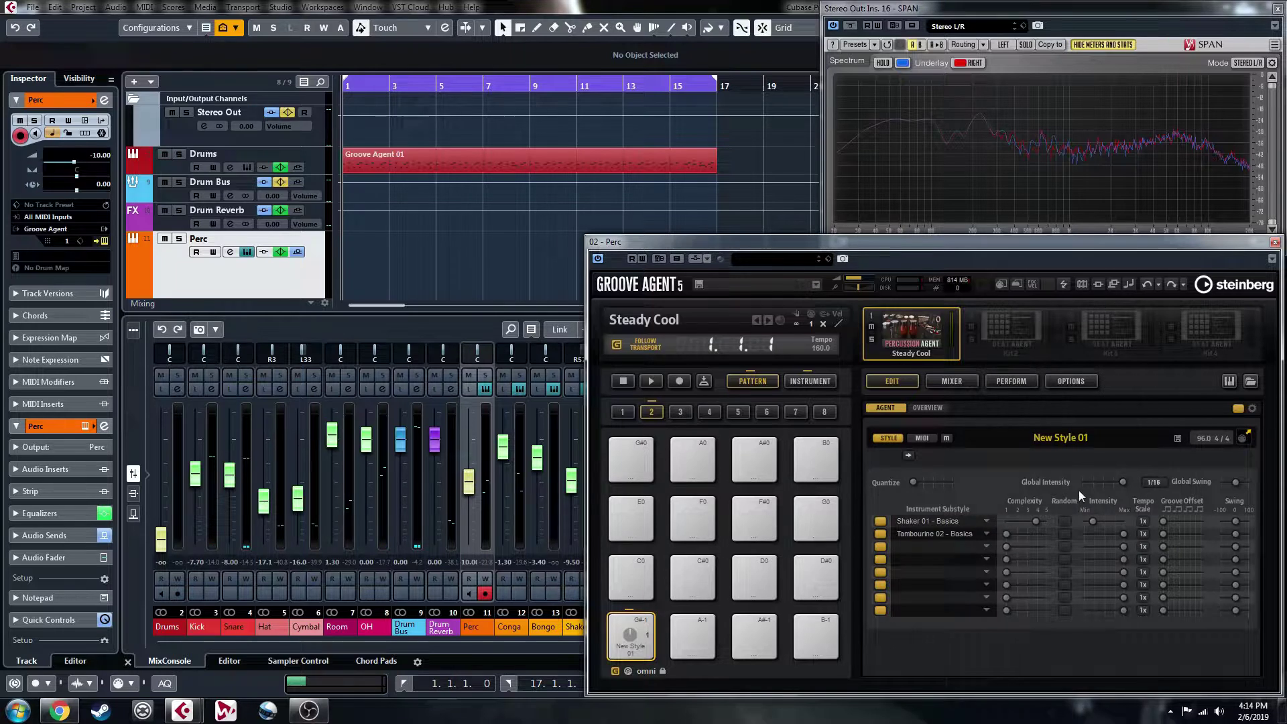
{"action": "key", "text": "space"}
{"action": "left_click_drag", "start_coordinate": [1006, 537], "coordinate": [1031, 533]}
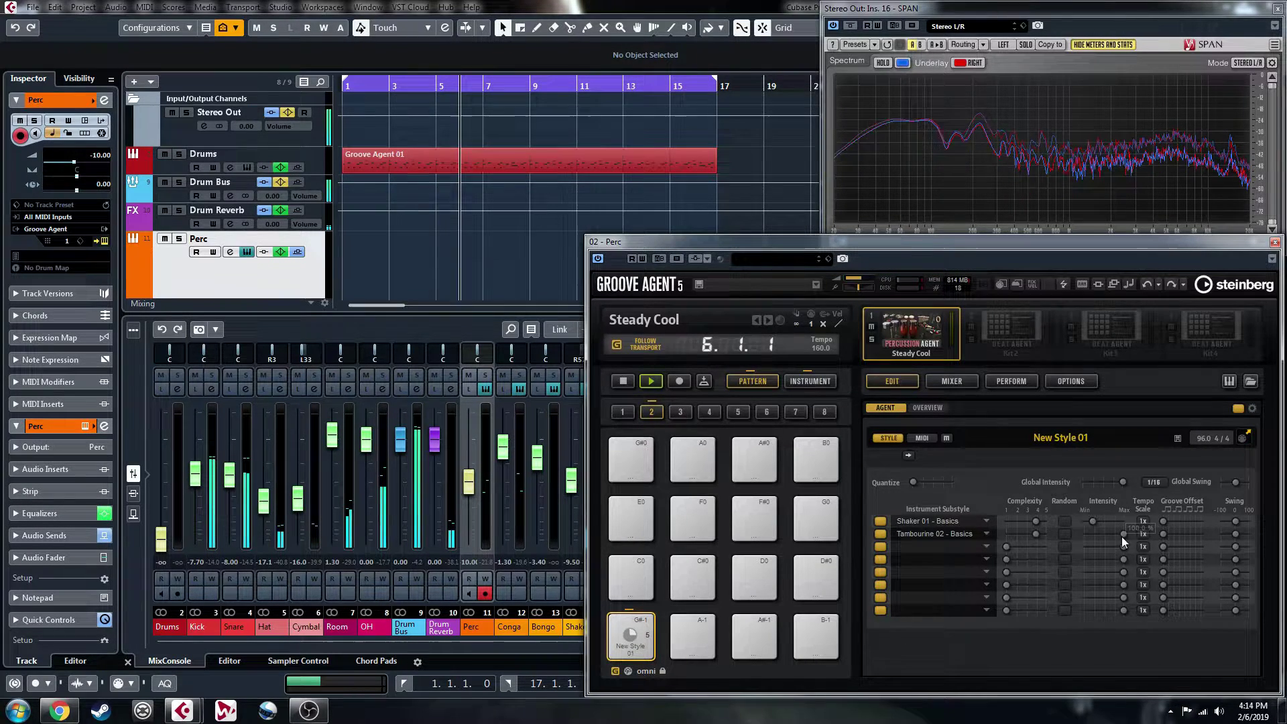
{"action": "left_click_drag", "start_coordinate": [1123, 534], "coordinate": [1104, 535]}
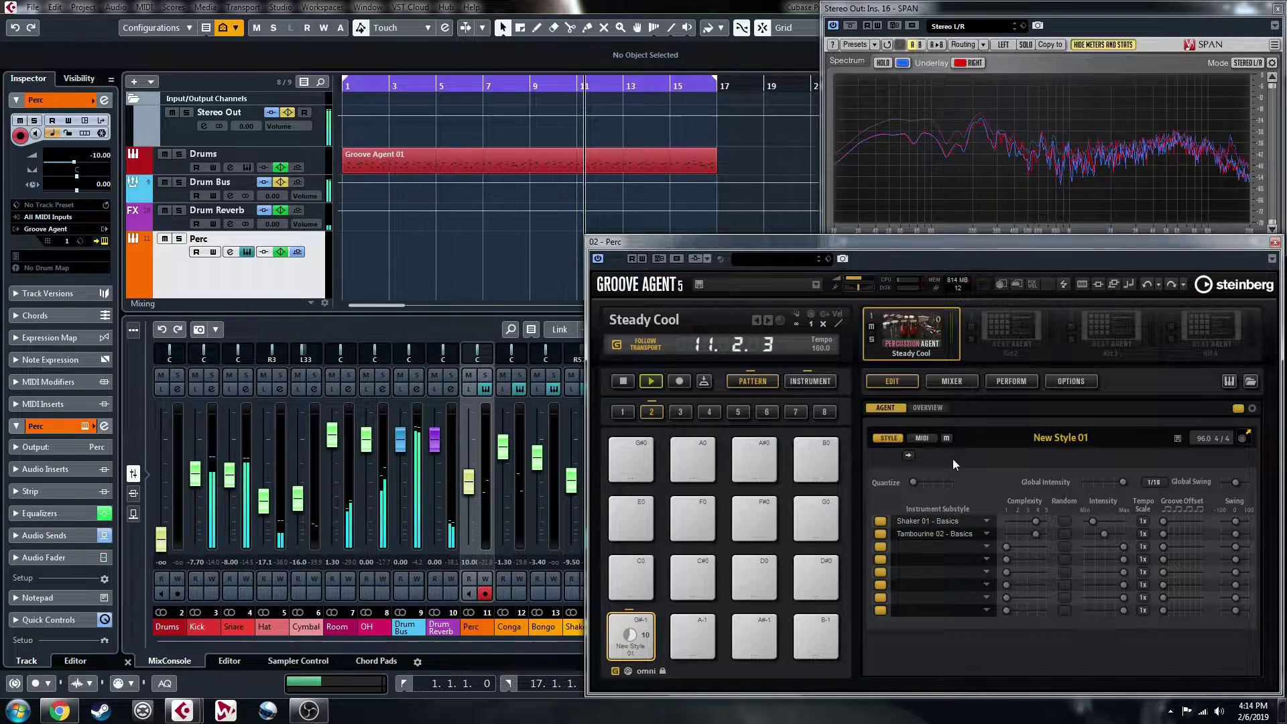
{"action": "mouse_move", "coordinate": [1104, 534]}
{"action": "left_mouse_down"}
{"action": "mouse_move", "coordinate": [1090, 524]}
{"action": "mouse_move", "coordinate": [1104, 534]}
{"action": "left_mouse_up"}
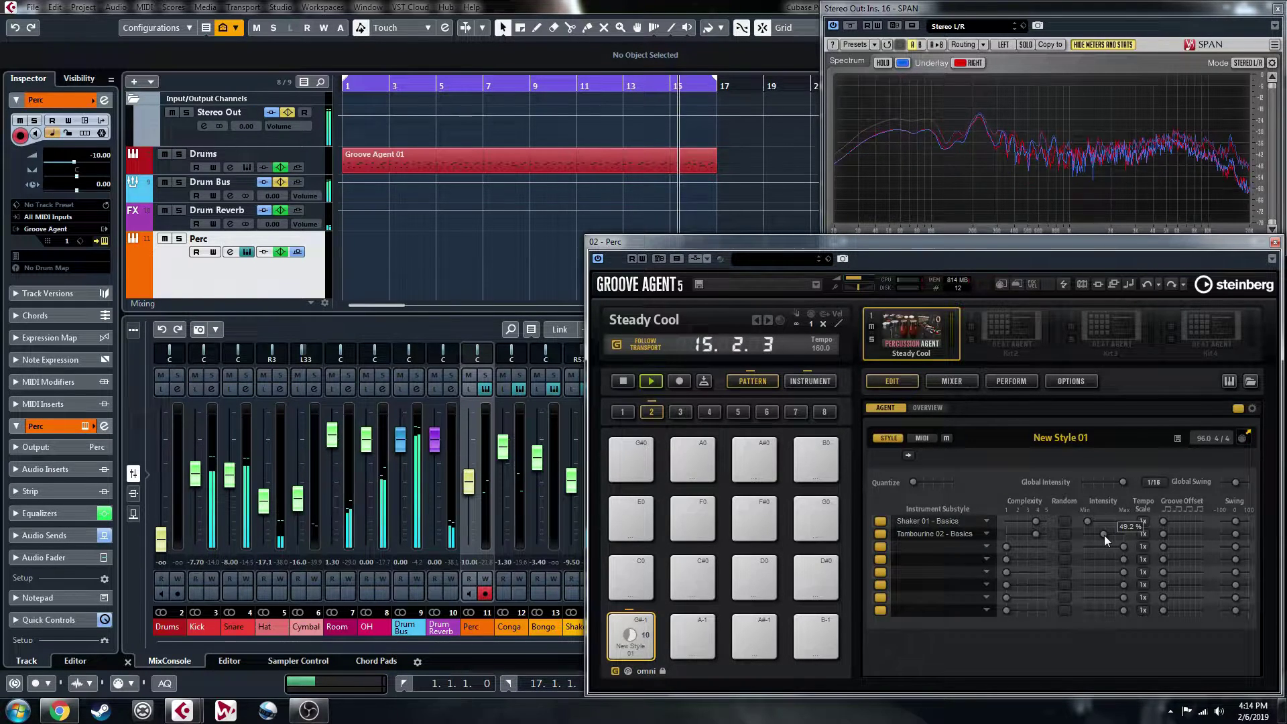
{"action": "key", "text": "space"}
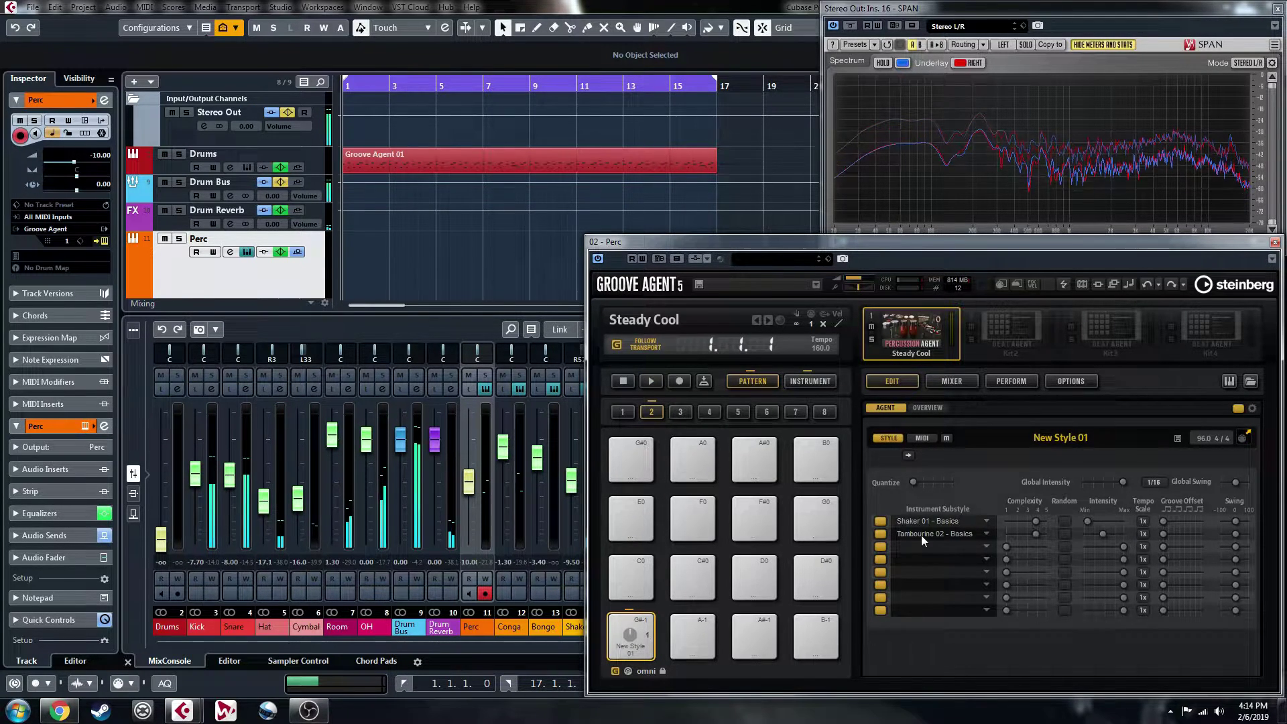
- Load Complements Conga - Disco Funk 01 into row three with maximum intensity about 70%
{"action": "left_click", "coordinate": [985, 546]}
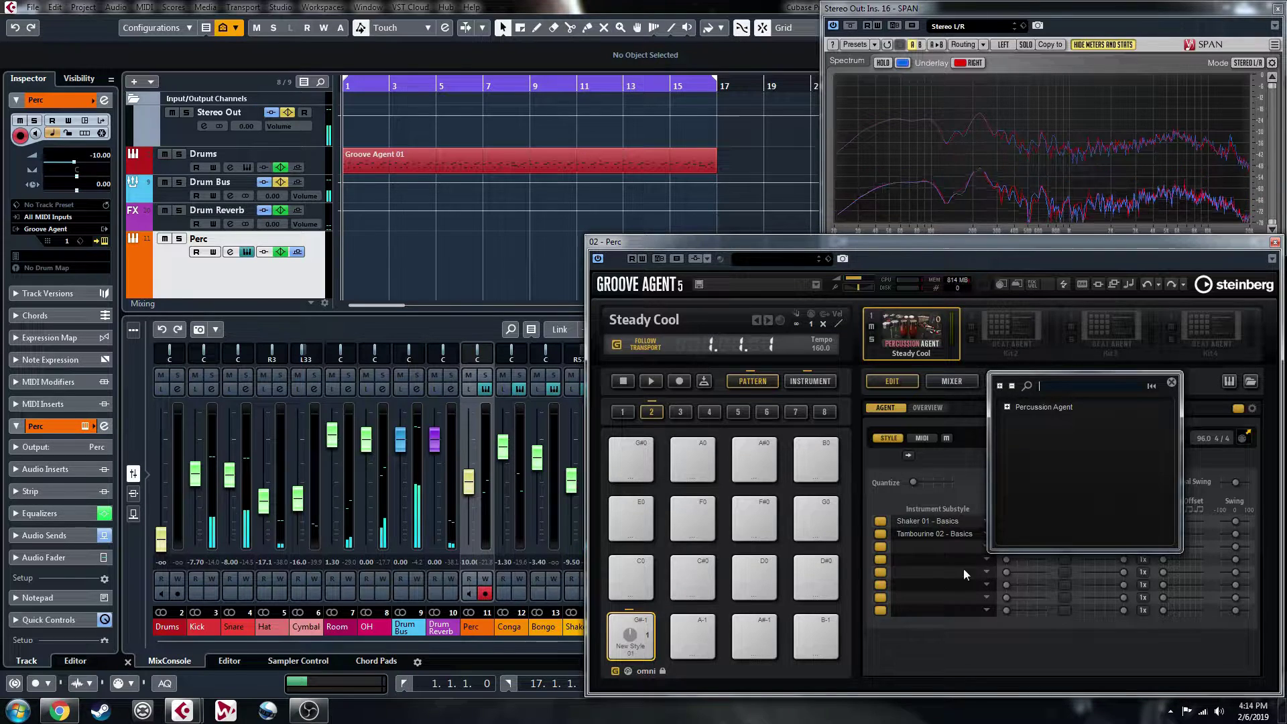
{"action": "left_click", "coordinate": [1006, 407]}
{"action": "left_click", "coordinate": [1021, 429]}
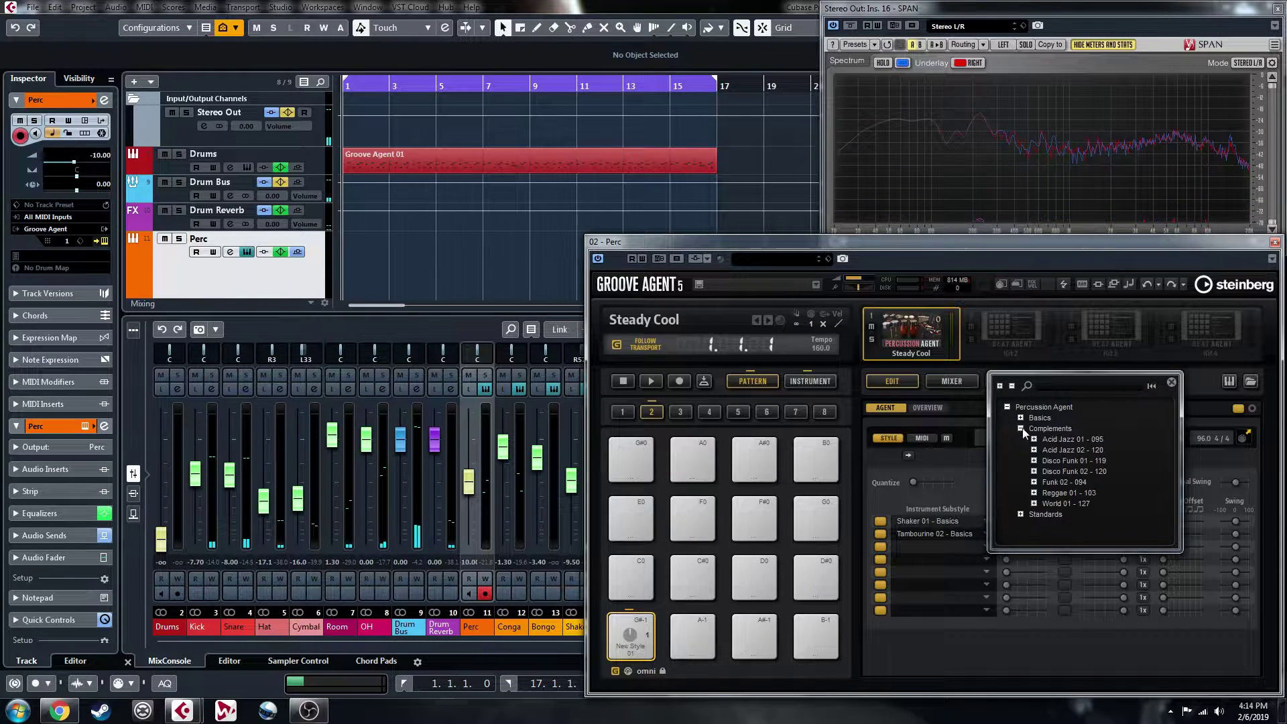
{"action": "left_click", "coordinate": [1034, 461]}
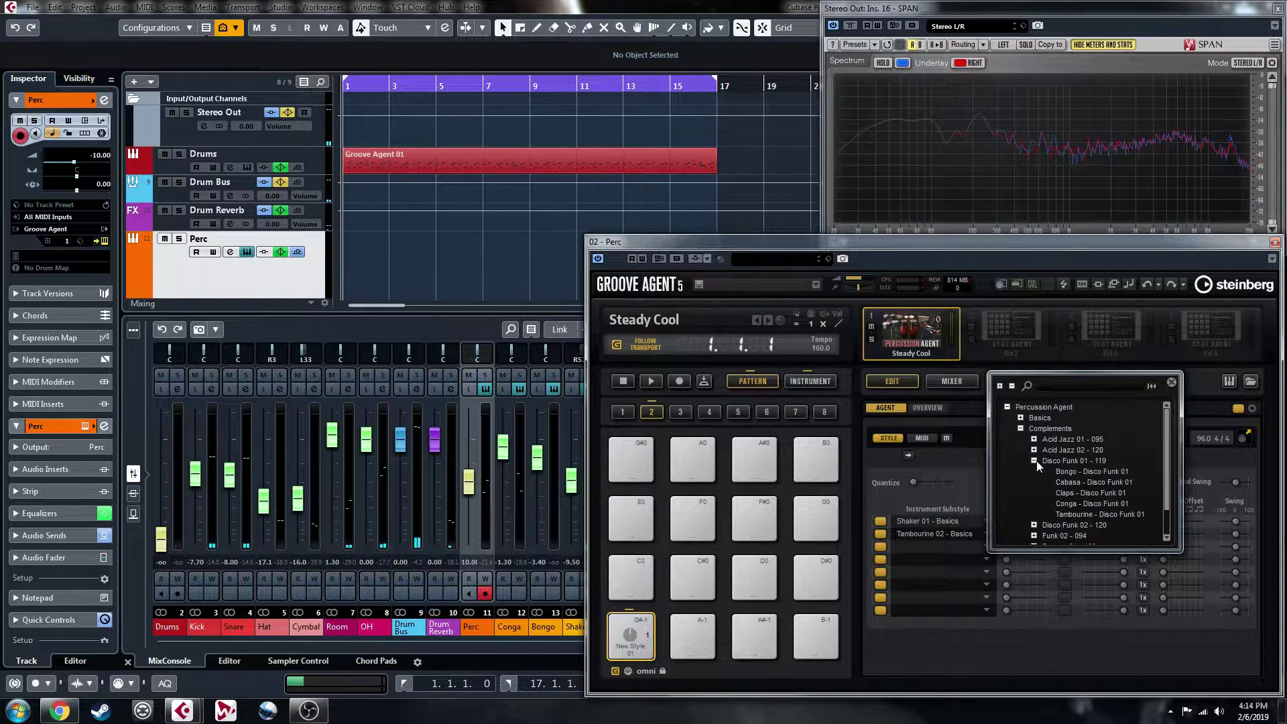
{"action": "double_click", "coordinate": [1078, 503]}
{"action": "key", "text": "space"}
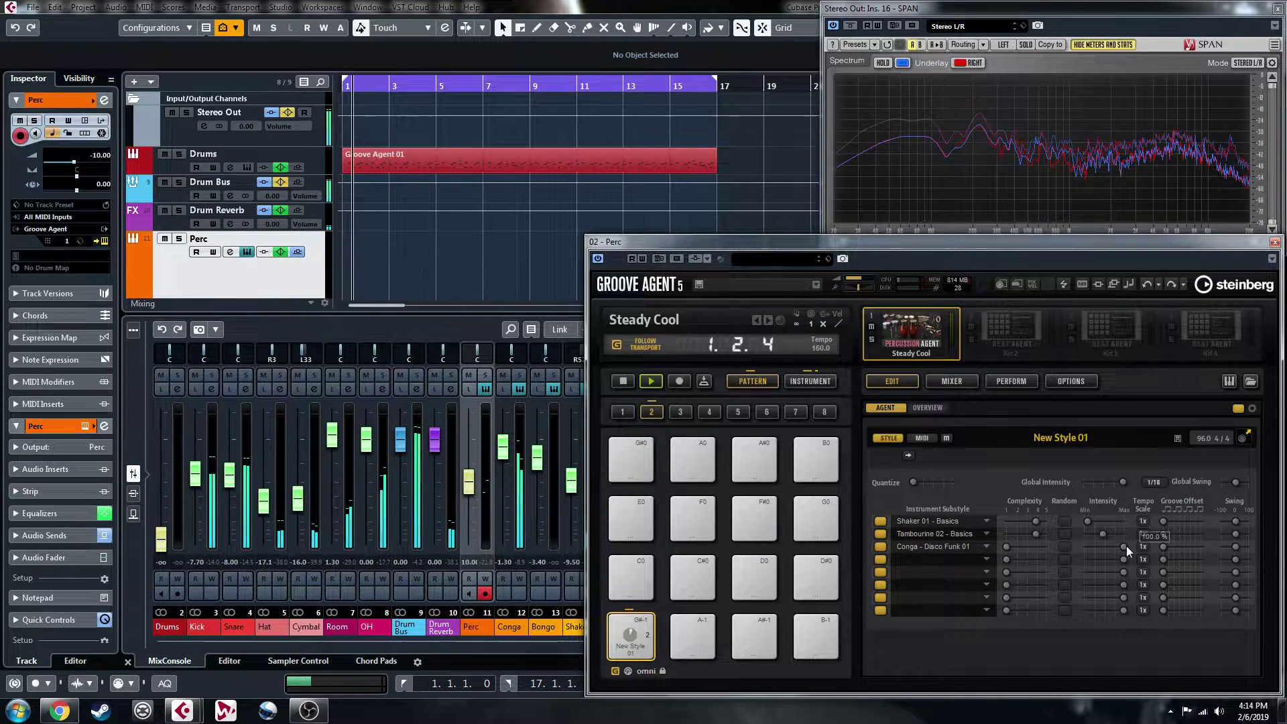
{"action": "left_click_drag", "start_coordinate": [1123, 546], "coordinate": [1109, 548]}
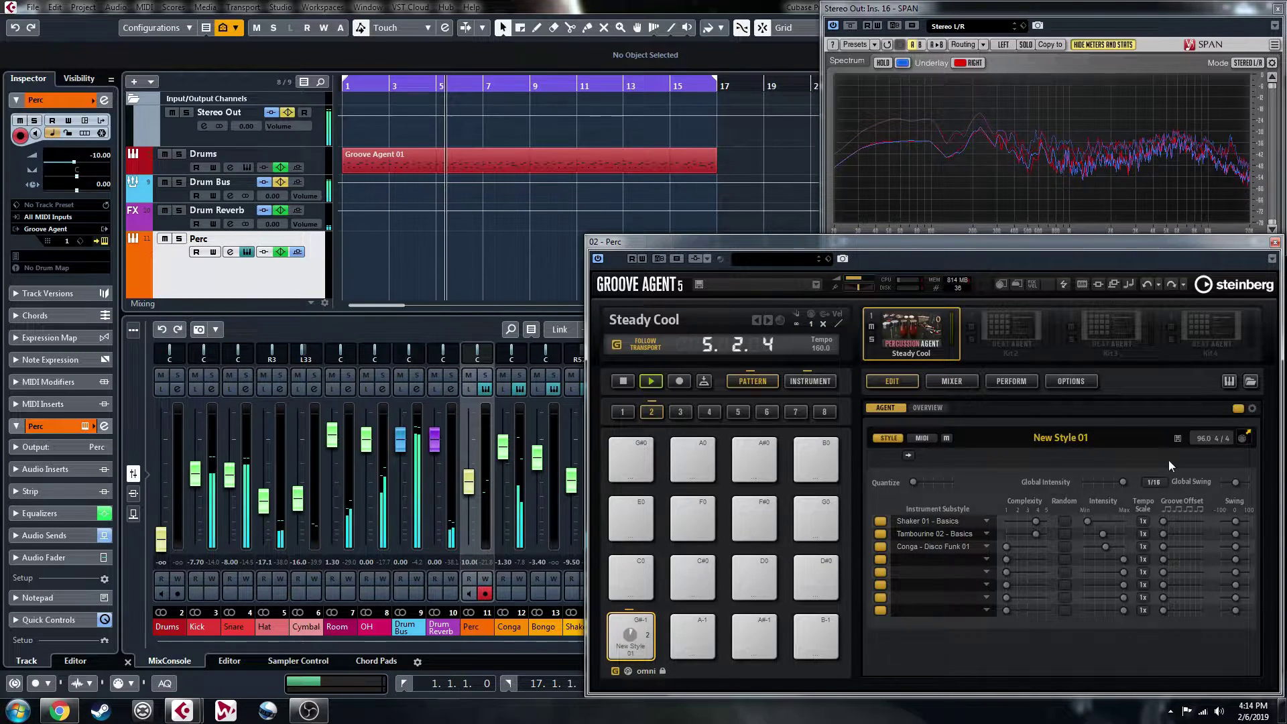
{"action": "key", "text": "space"}
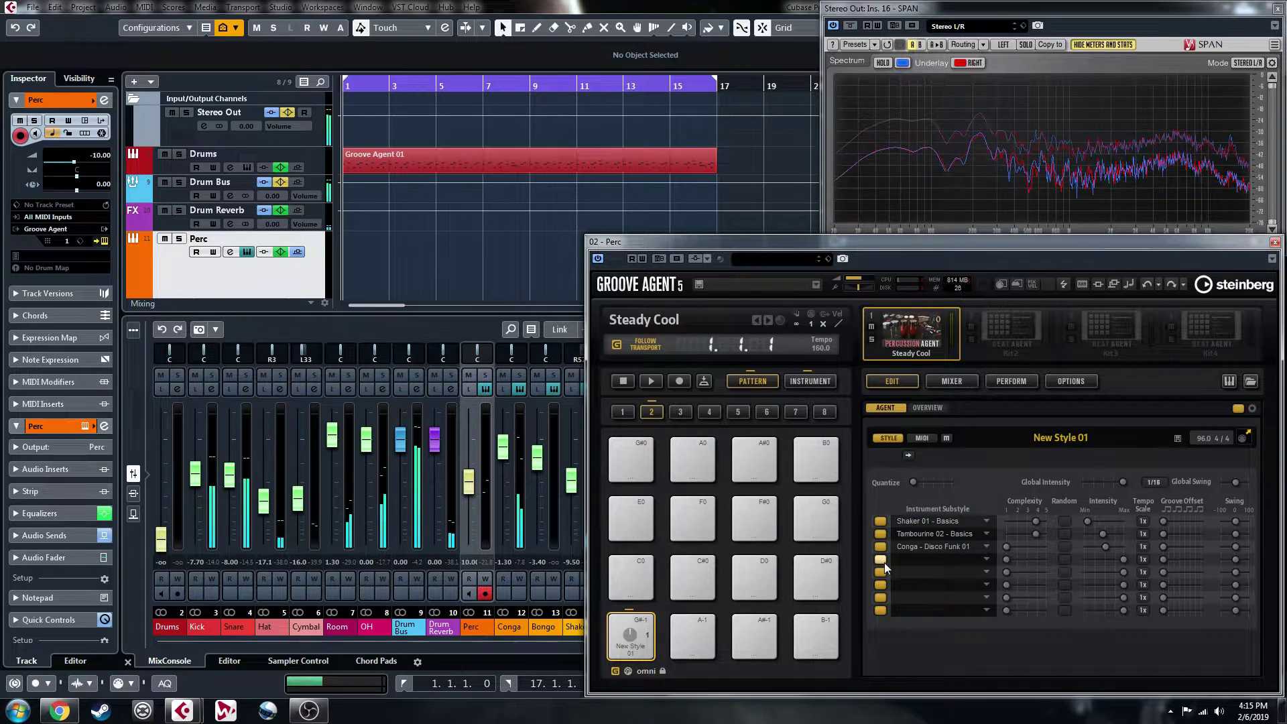
- Load Bongo 02 - Basics into row four with intensity about 46%
{"action": "left_click", "coordinate": [983, 558]}
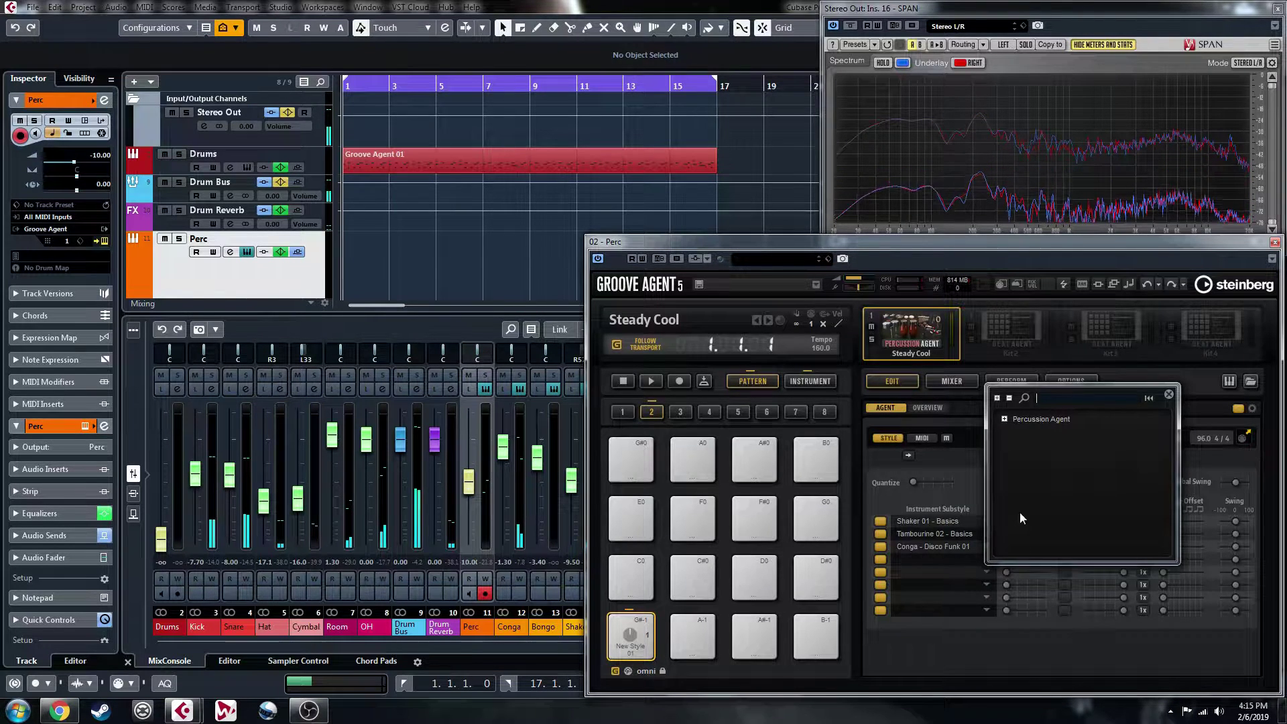
{"action": "left_click", "coordinate": [1012, 421]}
{"action": "left_click", "coordinate": [1017, 429]}
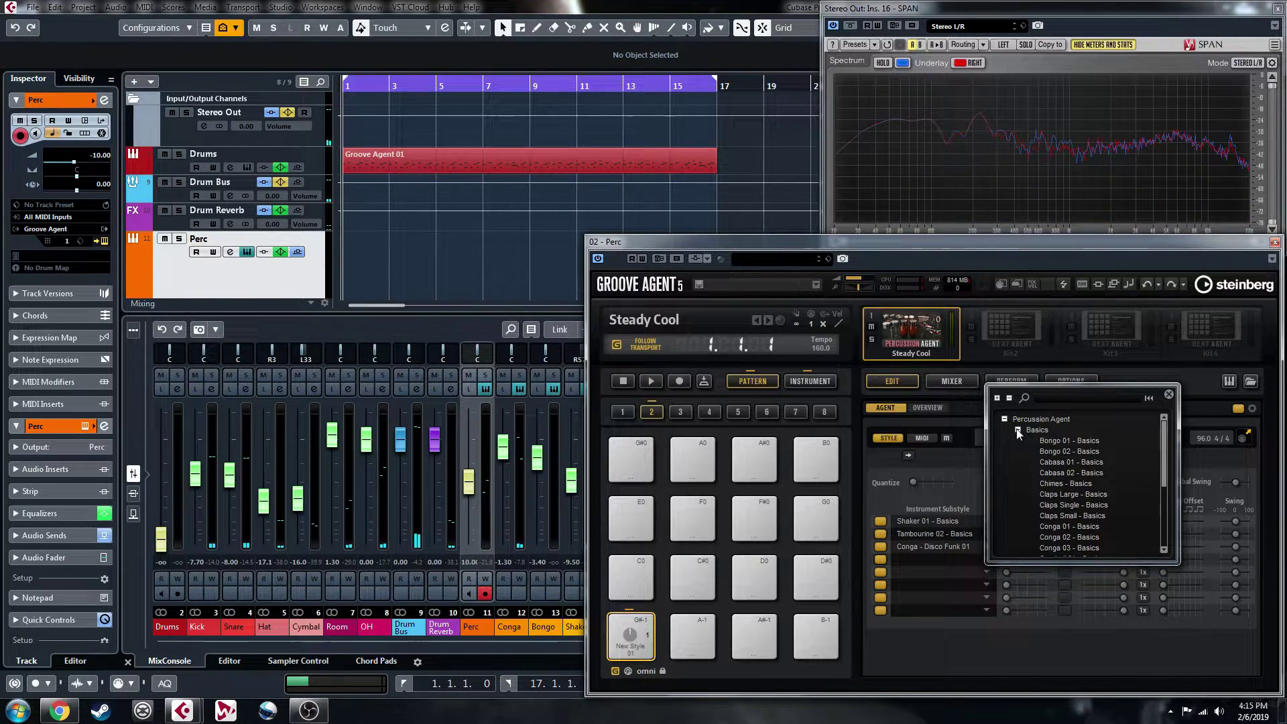
{"action": "double_click", "coordinate": [1066, 451]}
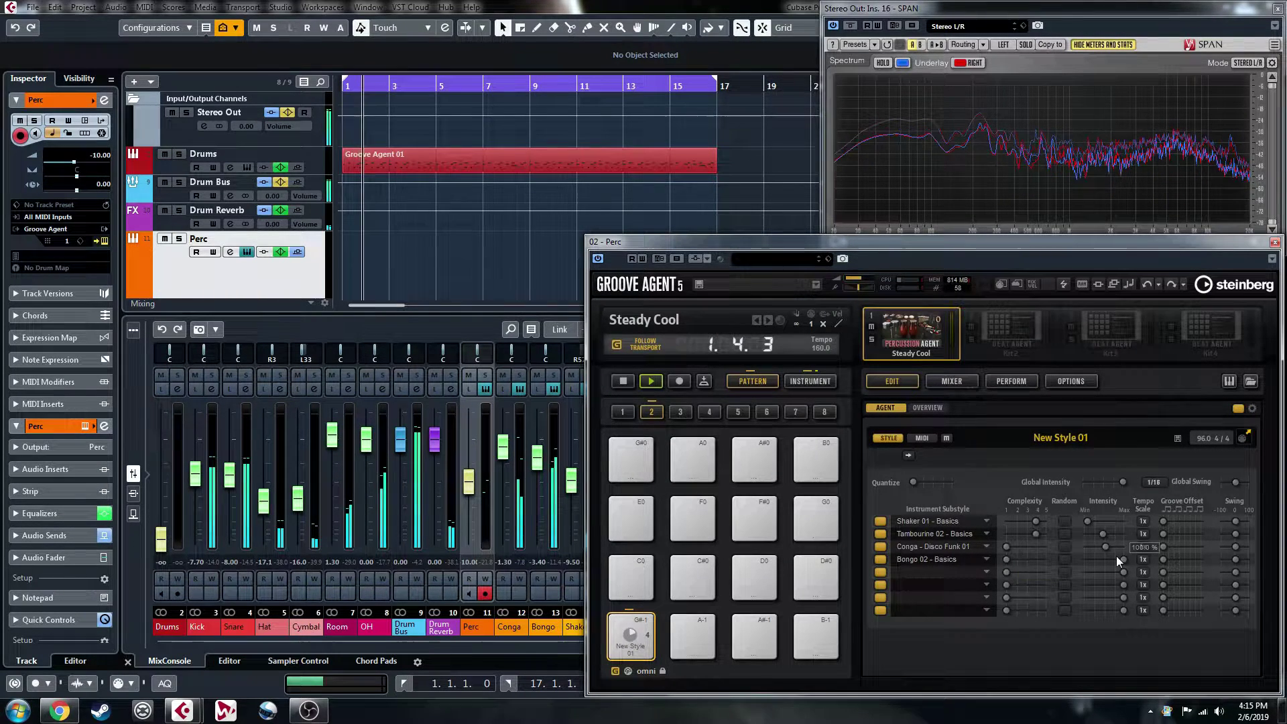
{"action": "mouse_move", "coordinate": [1125, 559]}
{"action": "left_click_drag", "start_coordinate": [1124, 559], "coordinate": [1103, 562]}
{"action": "key", "text": "space"}
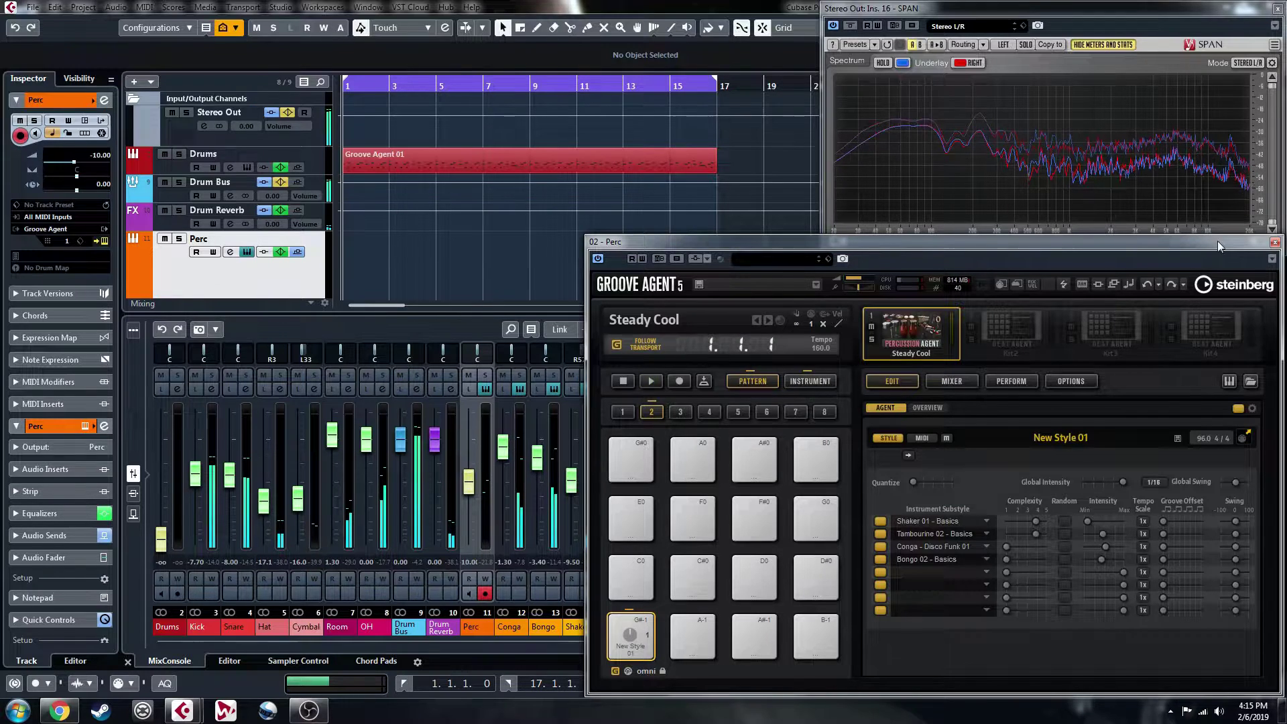
- Close the Groove Agent window and look through the track colour pack web page
{"action": "left_click", "coordinate": [1275, 242]}
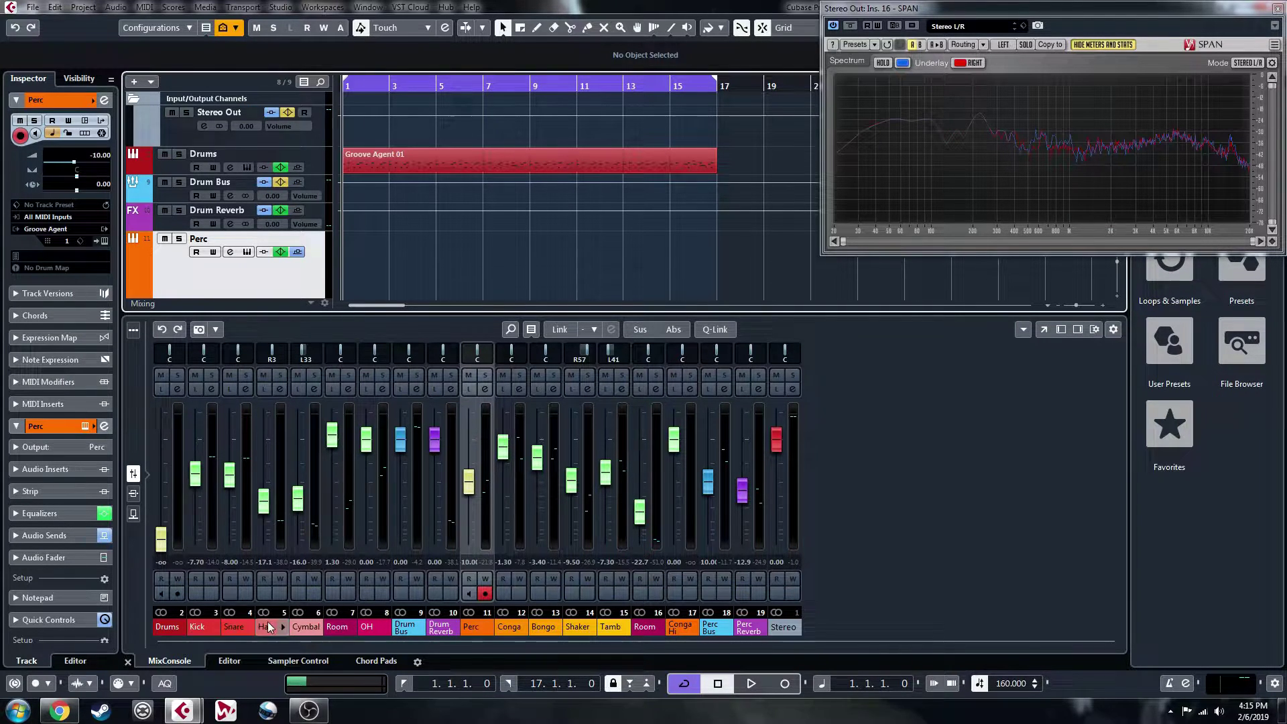
{"action": "left_click", "coordinate": [59, 711]}
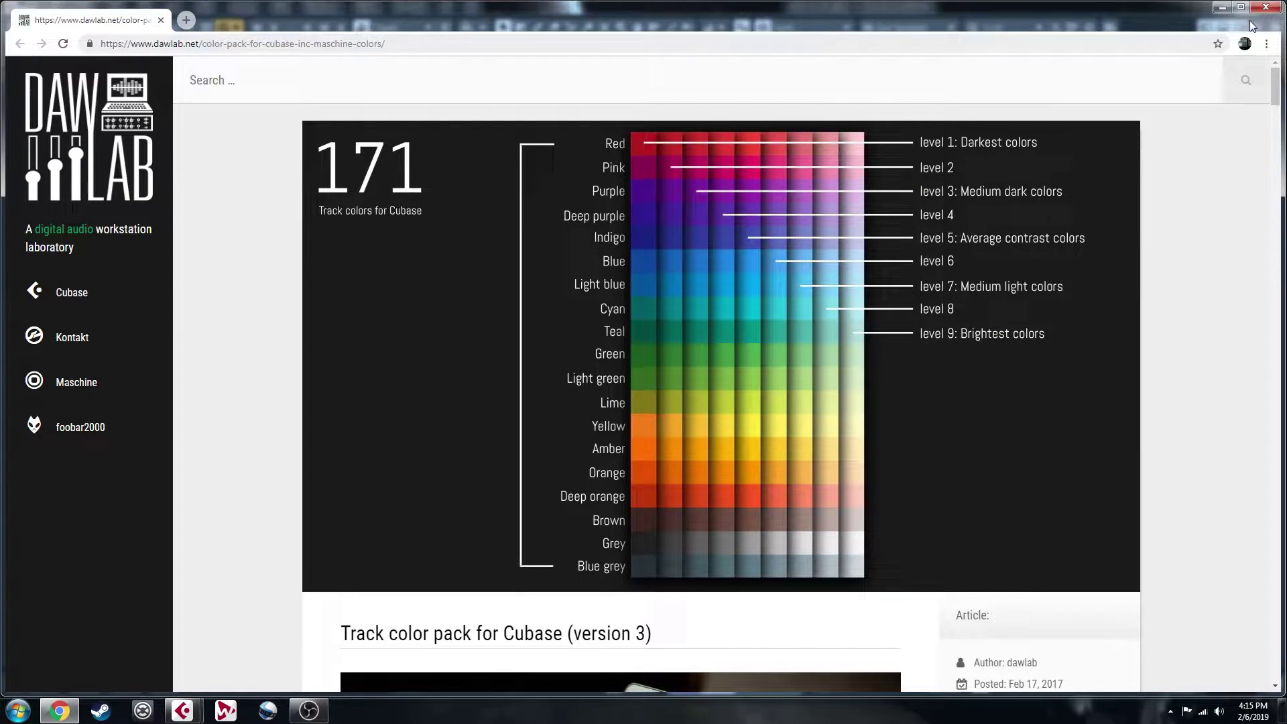
{"action": "scroll", "coordinate": [1060, 325], "scroll_direction": "down", "scroll_amount": 5}
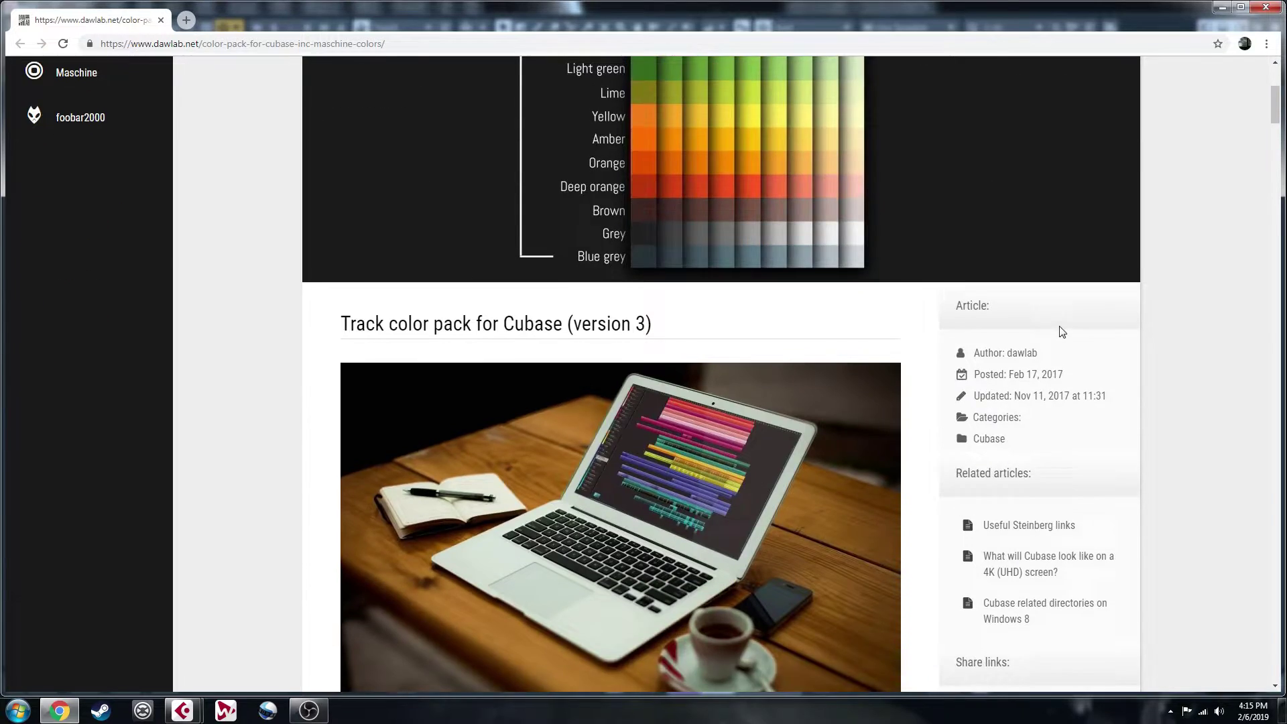
{"action": "scroll", "coordinate": [649, 134], "scroll_direction": "up", "scroll_amount": 4}
- Close Chrome and dismiss the Perc track's Choose Track Color palette without changes
{"action": "left_click", "coordinate": [1265, 9]}
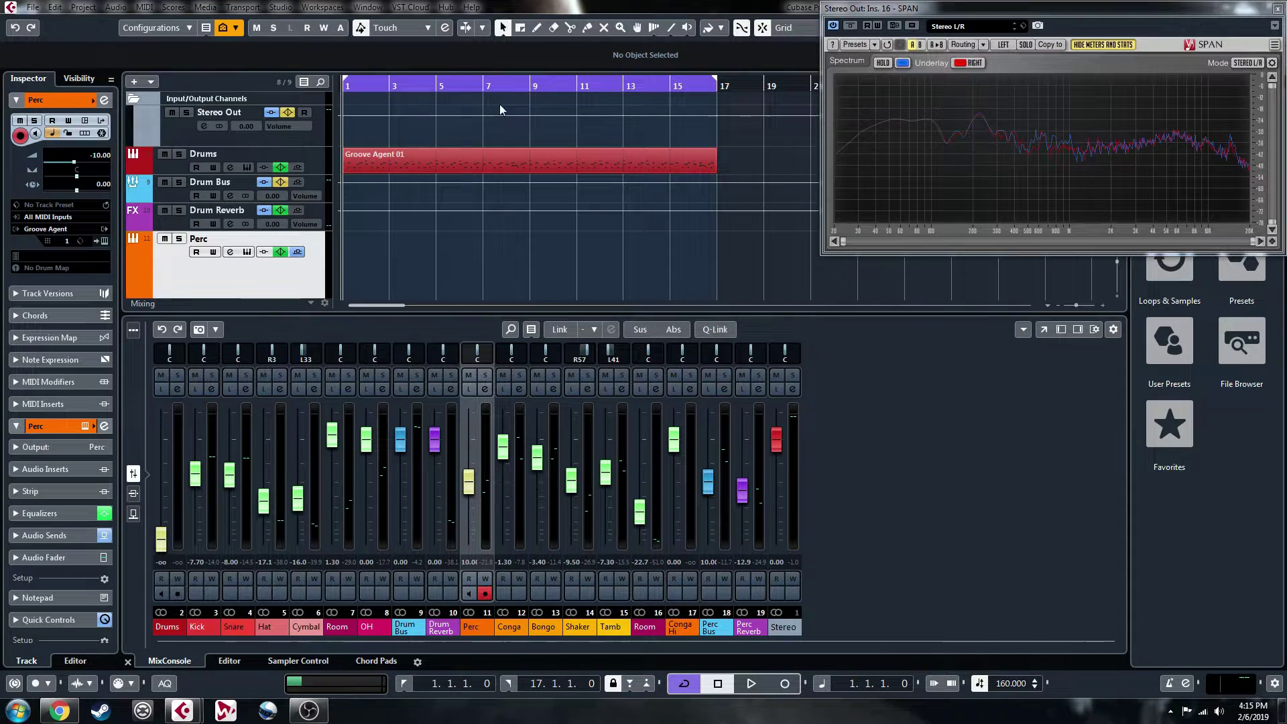
{"action": "left_click", "coordinate": [96, 101]}
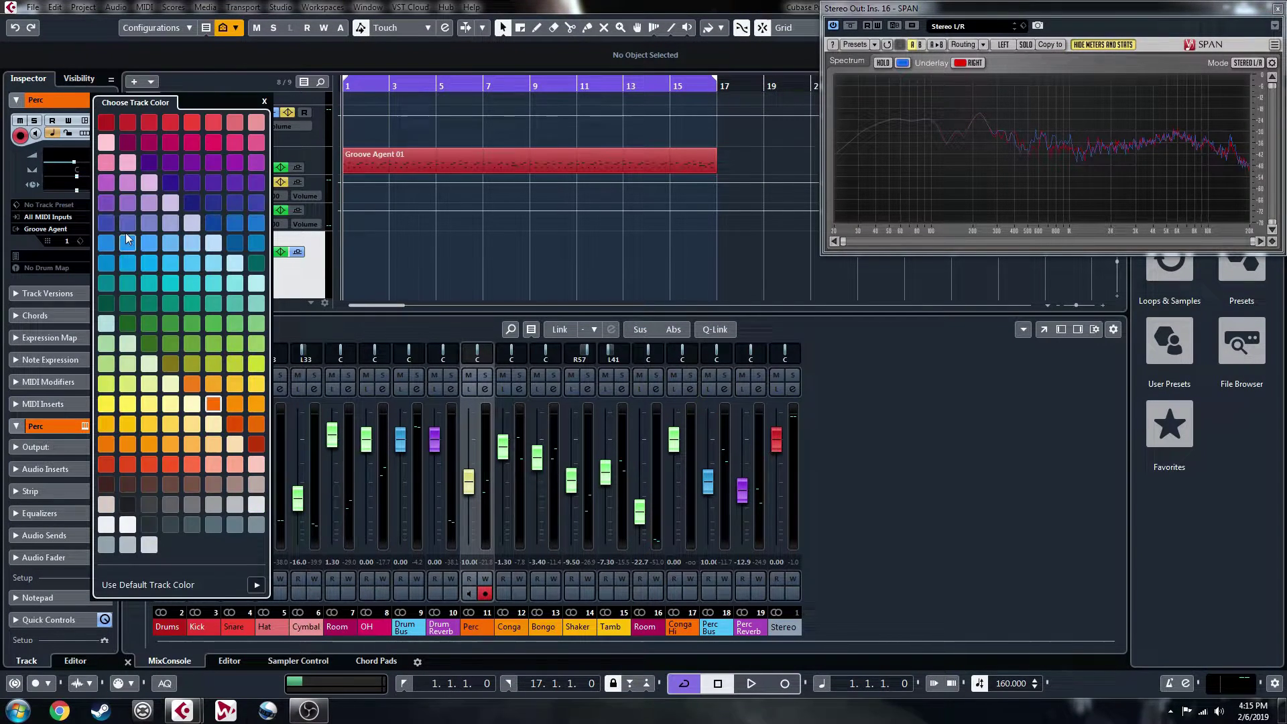
{"action": "left_click", "coordinate": [356, 51]}
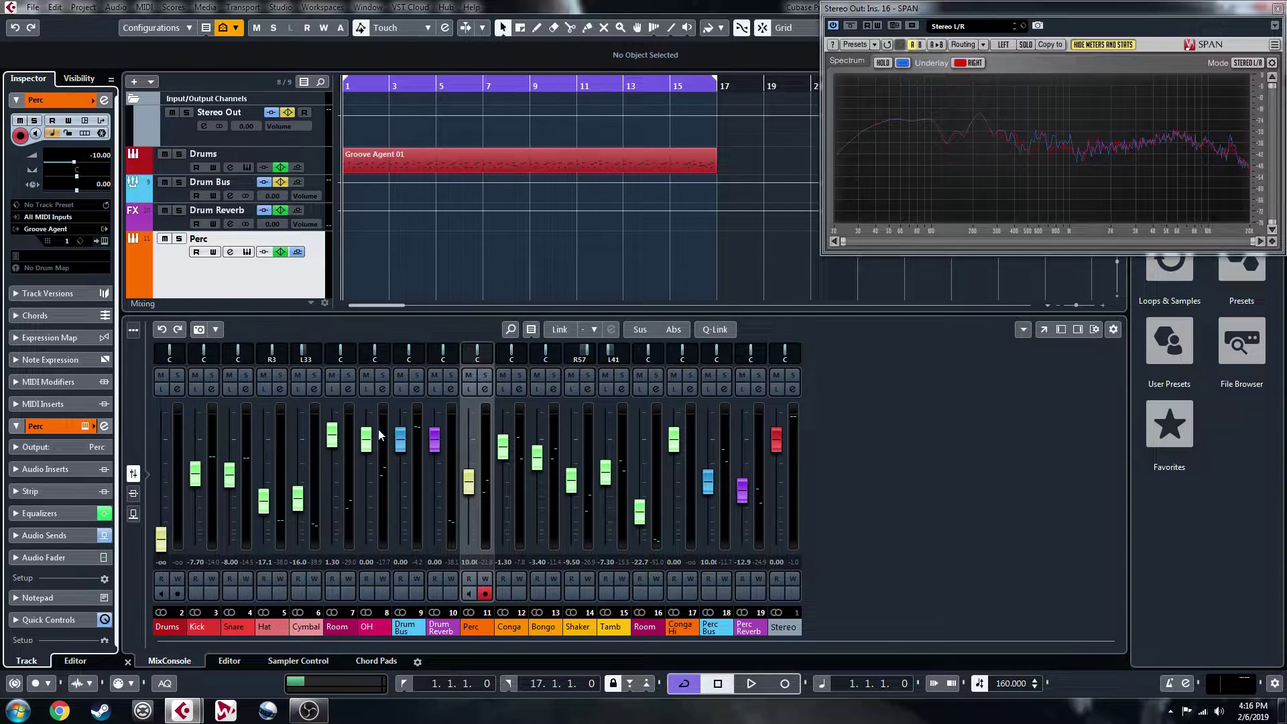
- During playback, lower the Bongo fader to about -5.37 and the Shaker fader to about -12.1
{"action": "key", "text": "space"}
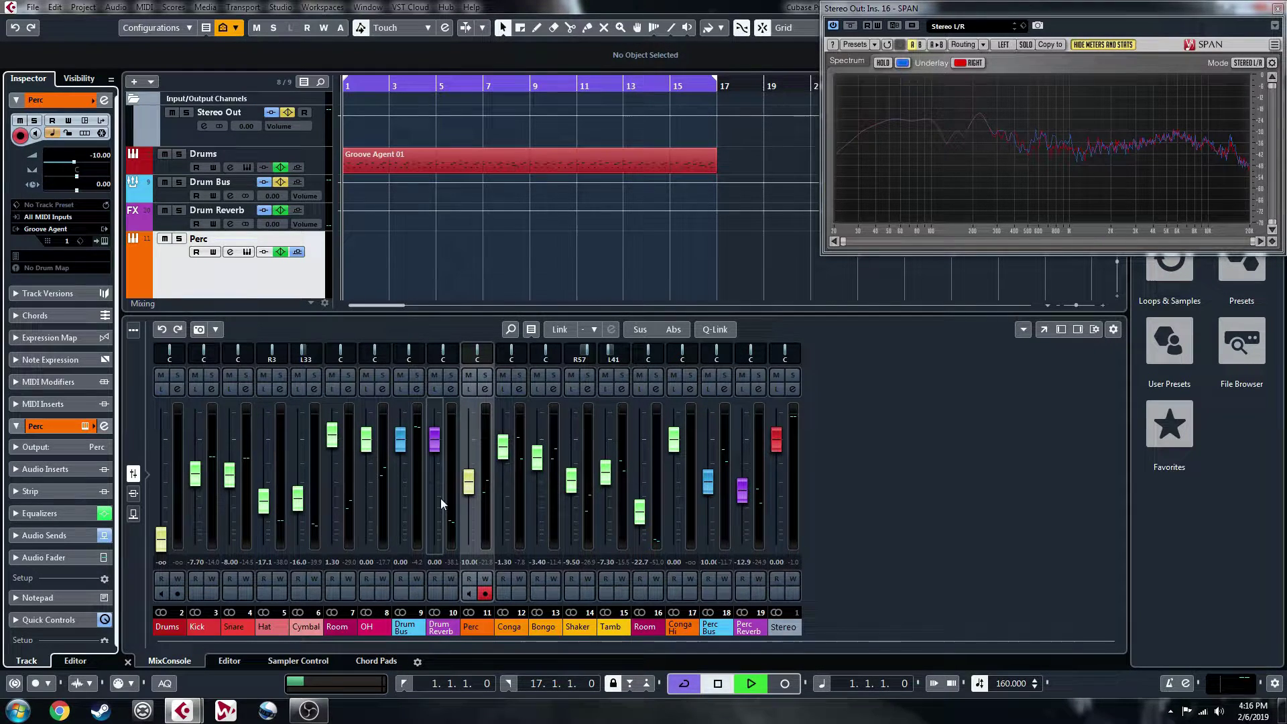
{"action": "left_click_drag", "start_coordinate": [539, 468], "coordinate": [505, 457]}
{"action": "left_click", "coordinate": [505, 456]}
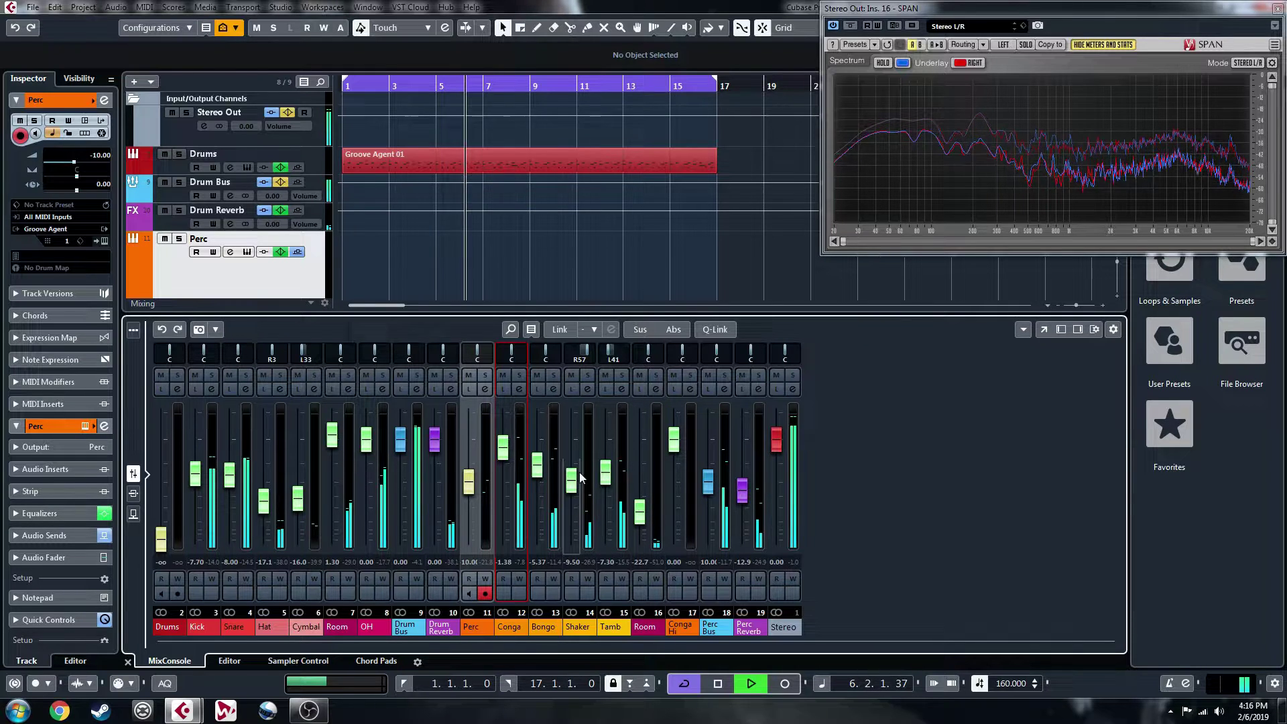
{"action": "left_click_drag", "start_coordinate": [575, 481], "coordinate": [609, 490]}
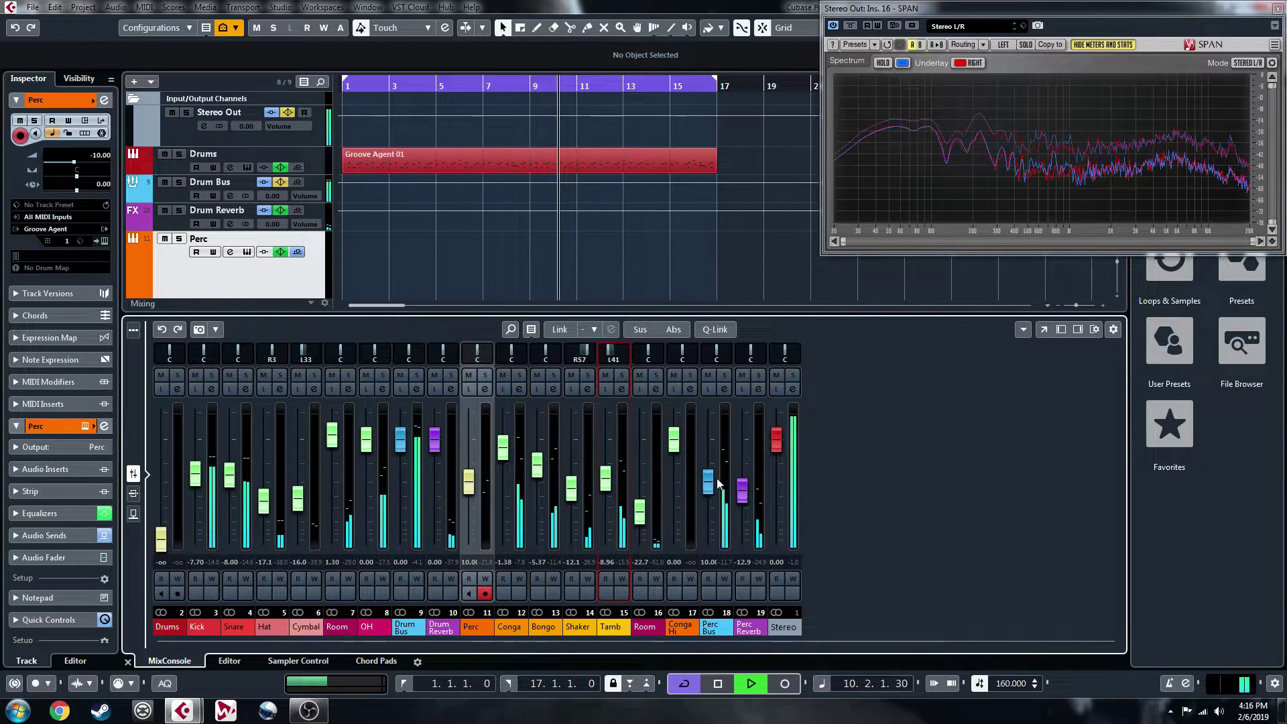
{"action": "key", "text": "space"}
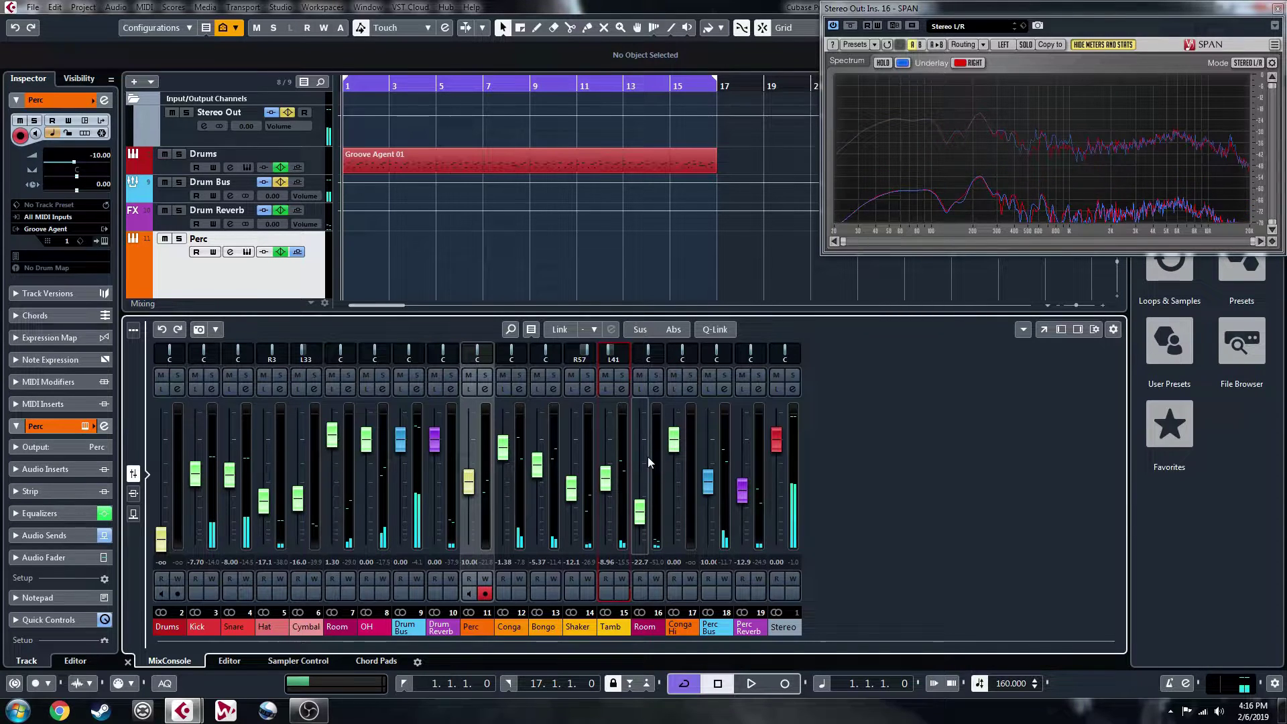
- Replay the project and pull the Perc Bus fader down to -12.3
{"action": "key", "text": "space"}
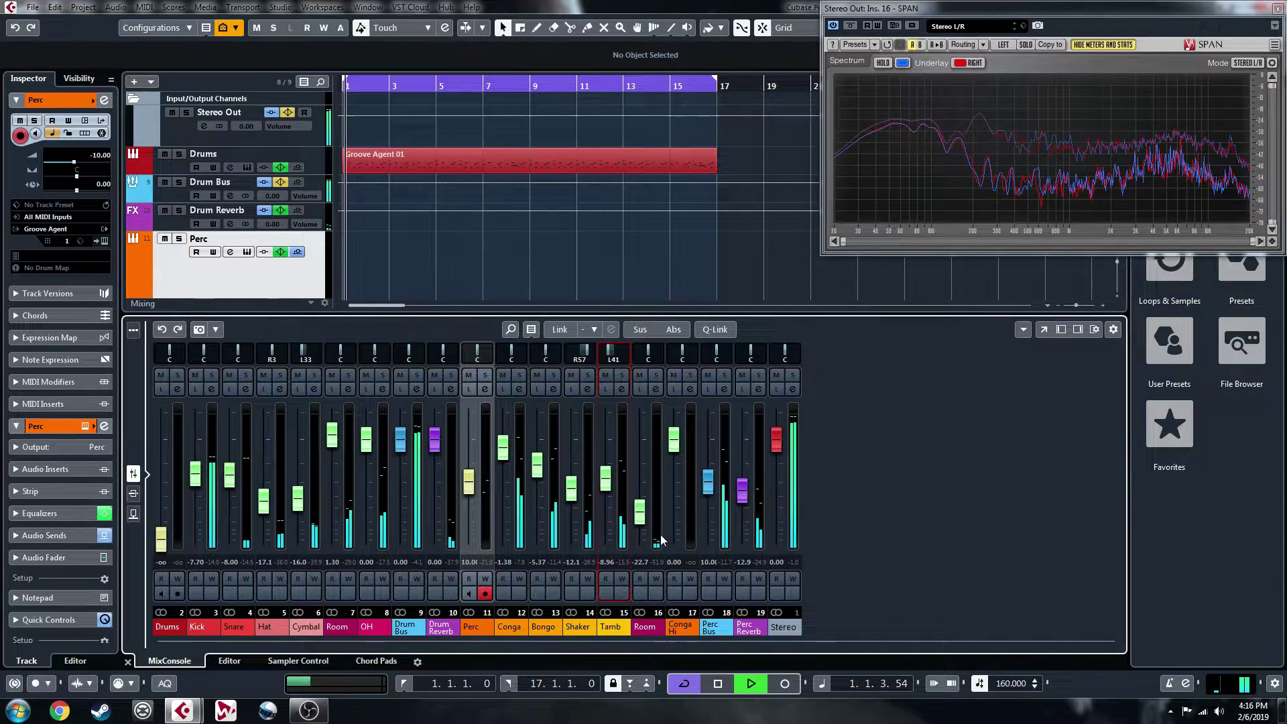
{"action": "key", "text": "space"}
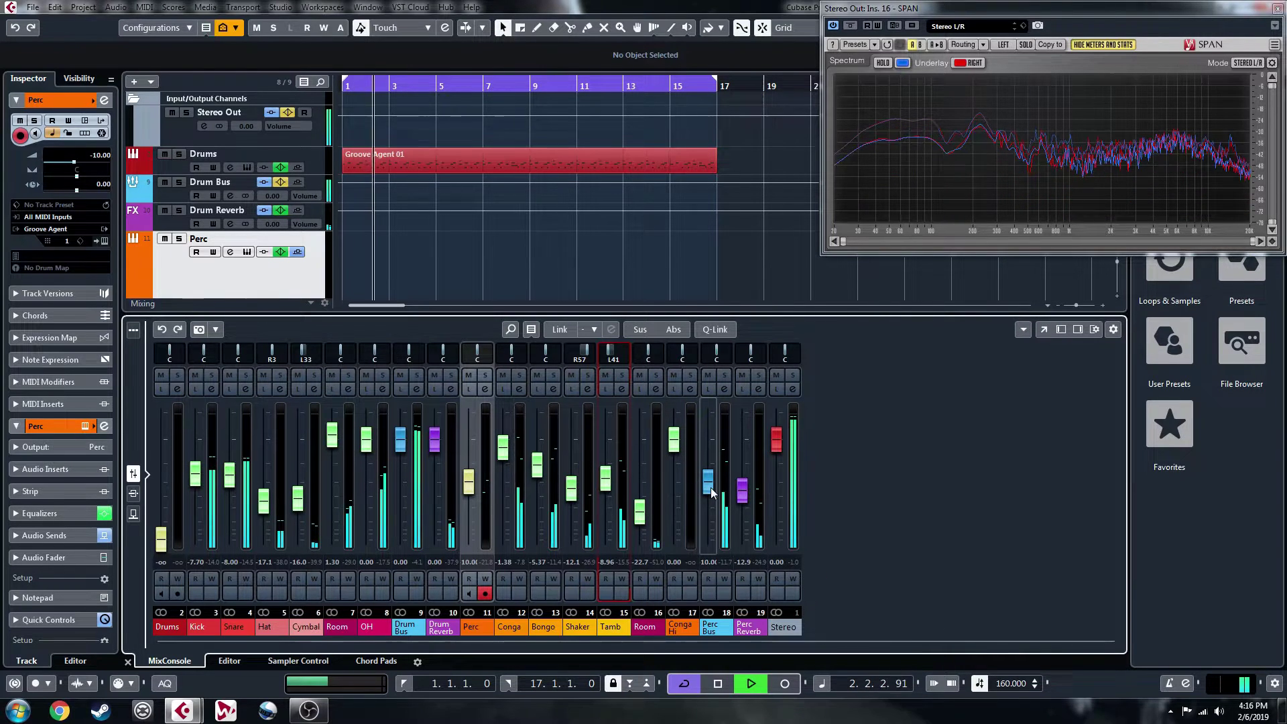
{"action": "left_click_drag", "start_coordinate": [708, 483], "coordinate": [711, 492]}
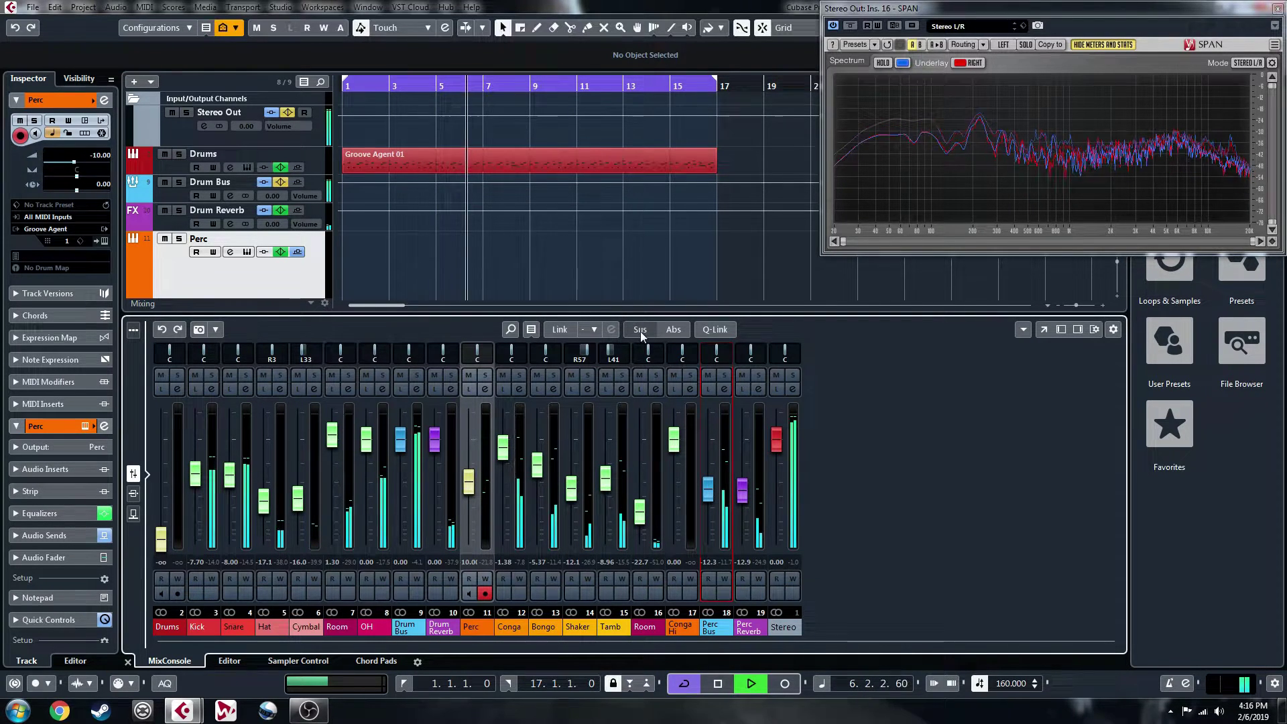
{"action": "key", "text": "space"}
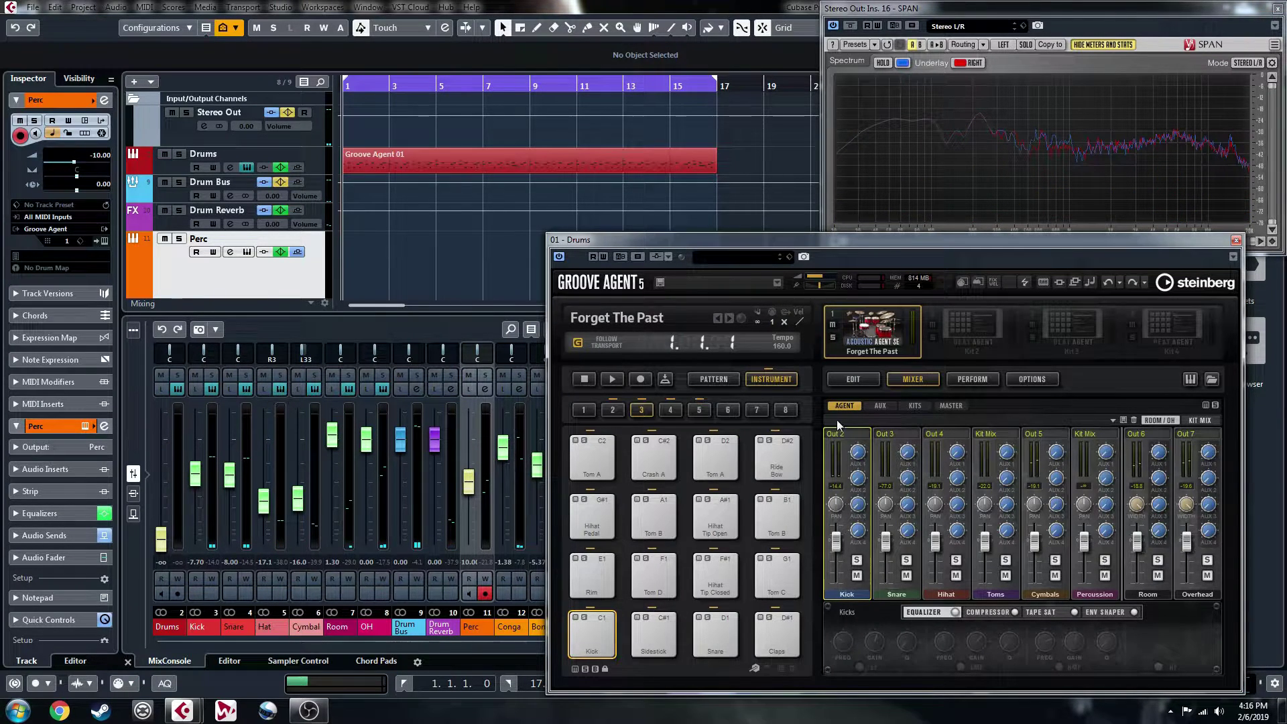
- Turn down the Envelope Shaper release in the Snare channel's settings while playing
{"action": "left_click", "coordinate": [1236, 240]}
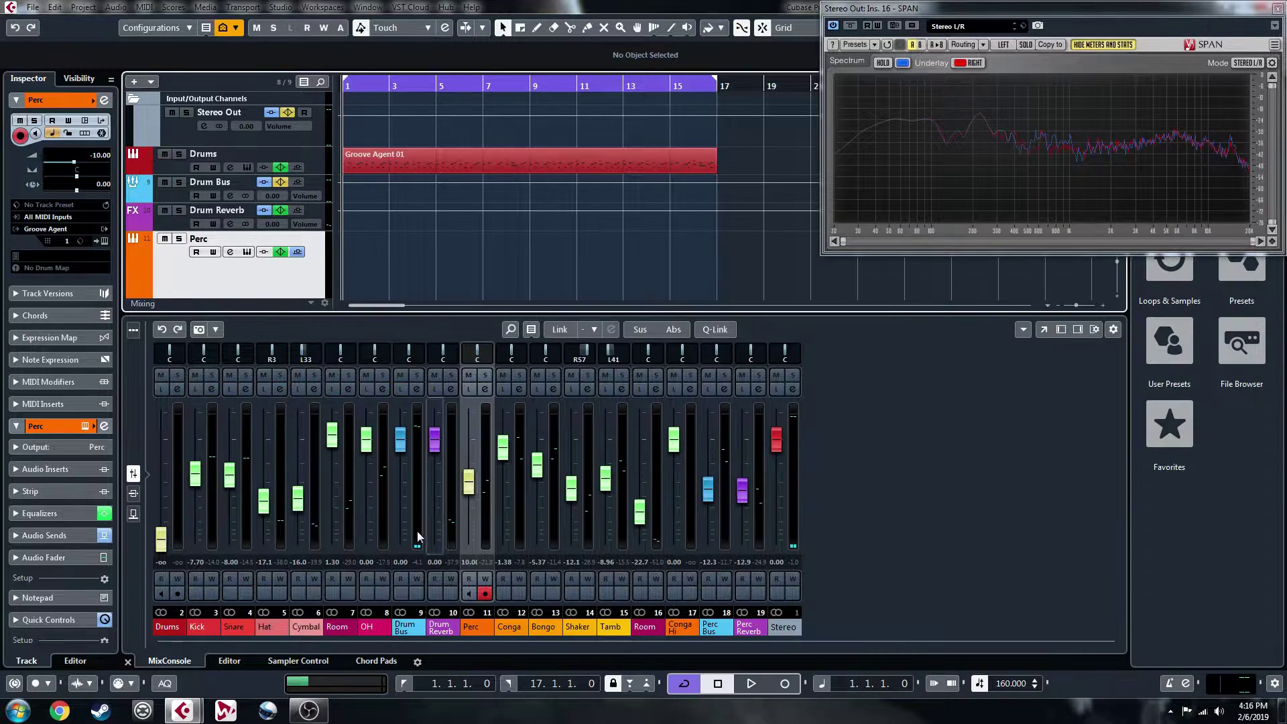
{"action": "left_click", "coordinate": [237, 407]}
{"action": "key", "text": "e"}
{"action": "key", "text": "space"}
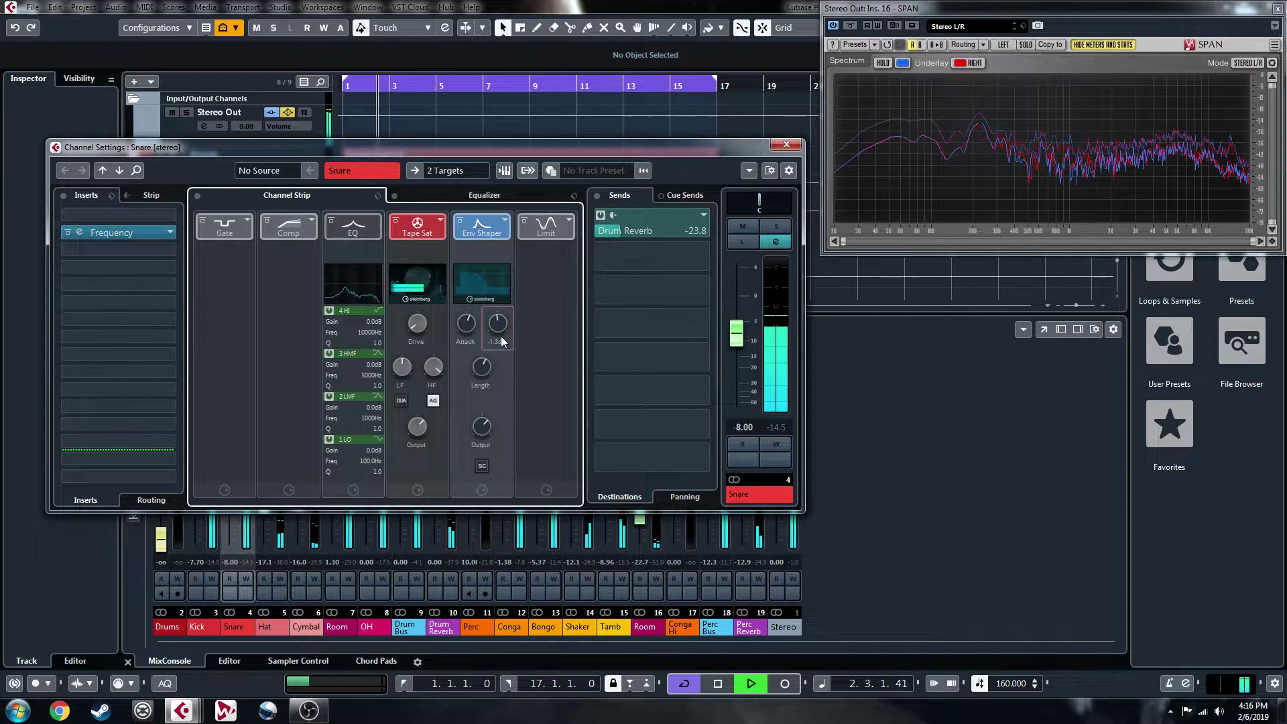
{"action": "left_click_drag", "start_coordinate": [500, 337], "coordinate": [504, 354]}
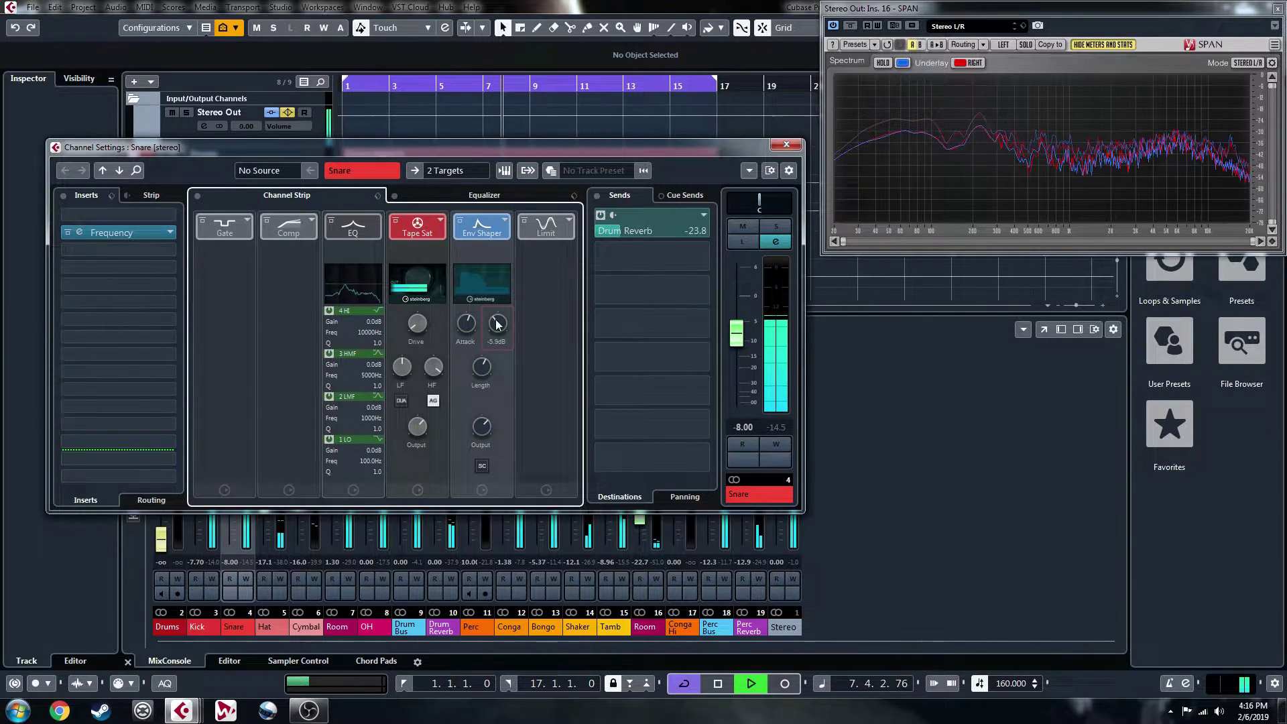
- Close the Snare settings, lower the Perc Bus to -12.8, stop, and open Perc's Groove Agent 5
{"action": "left_click", "coordinate": [786, 145]}
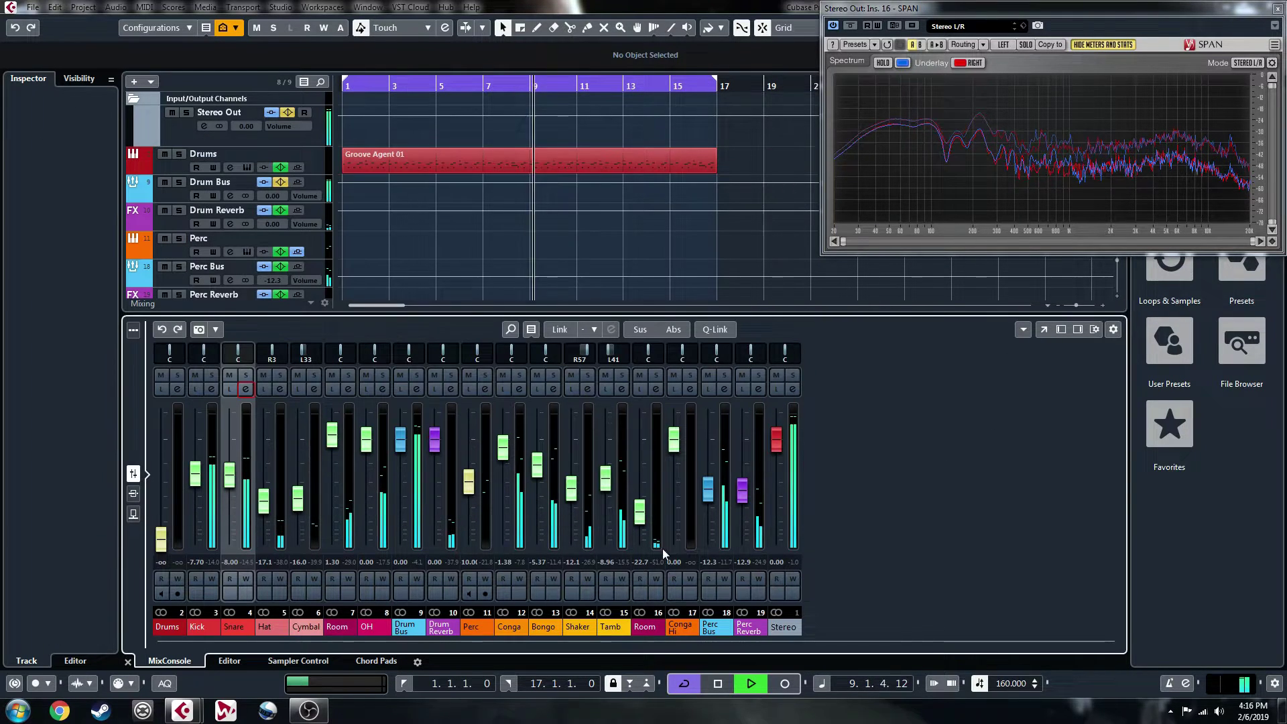
{"action": "left_click_drag", "start_coordinate": [709, 490], "coordinate": [712, 497]}
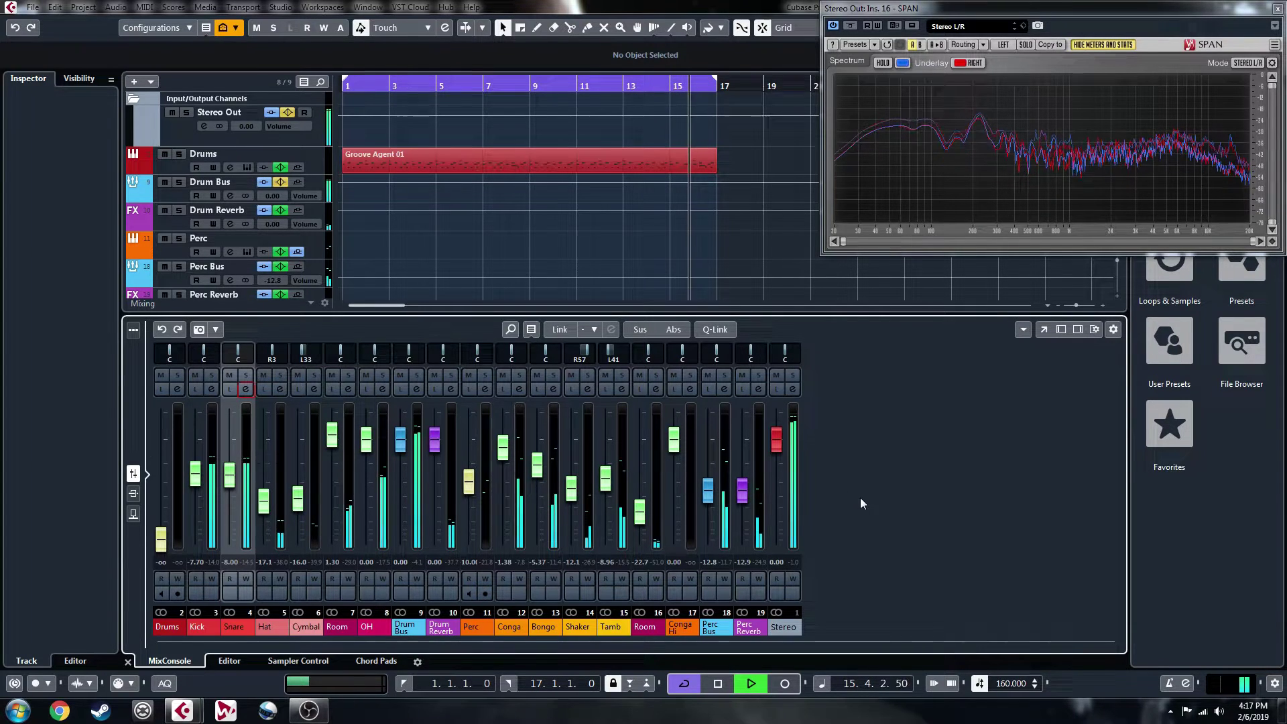
{"action": "key", "text": "space"}
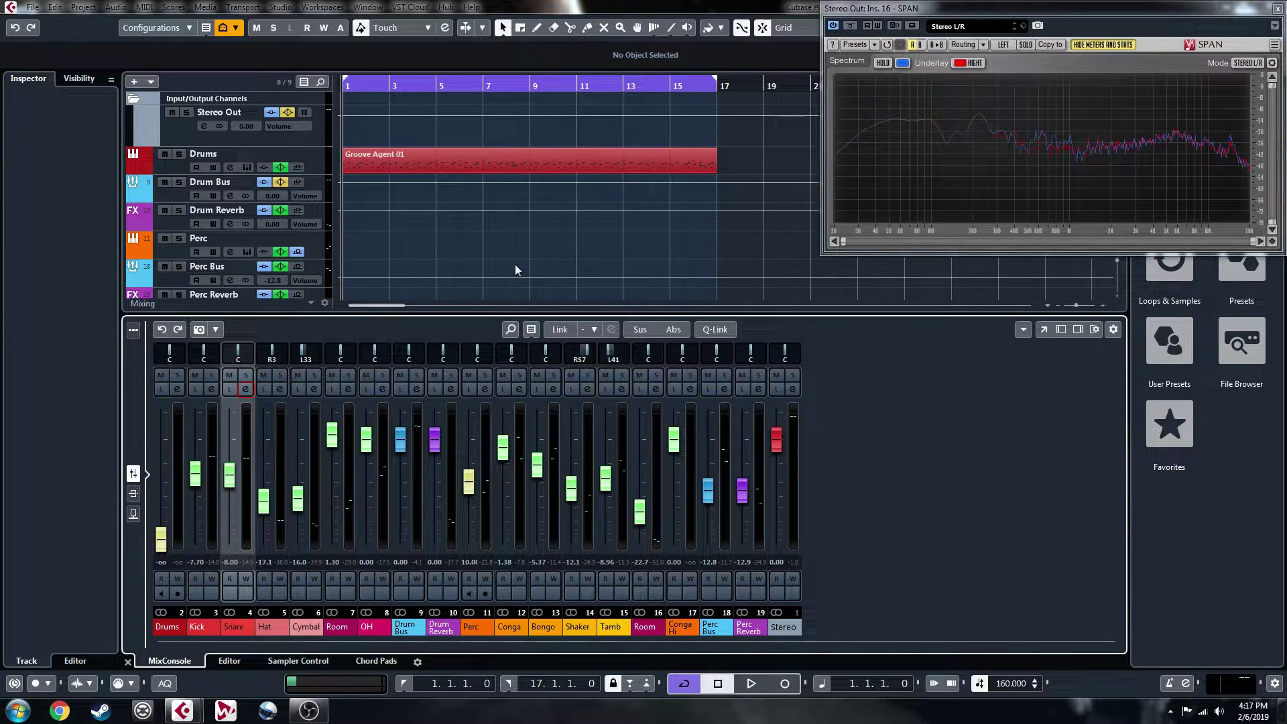
{"action": "left_click", "coordinate": [246, 253]}
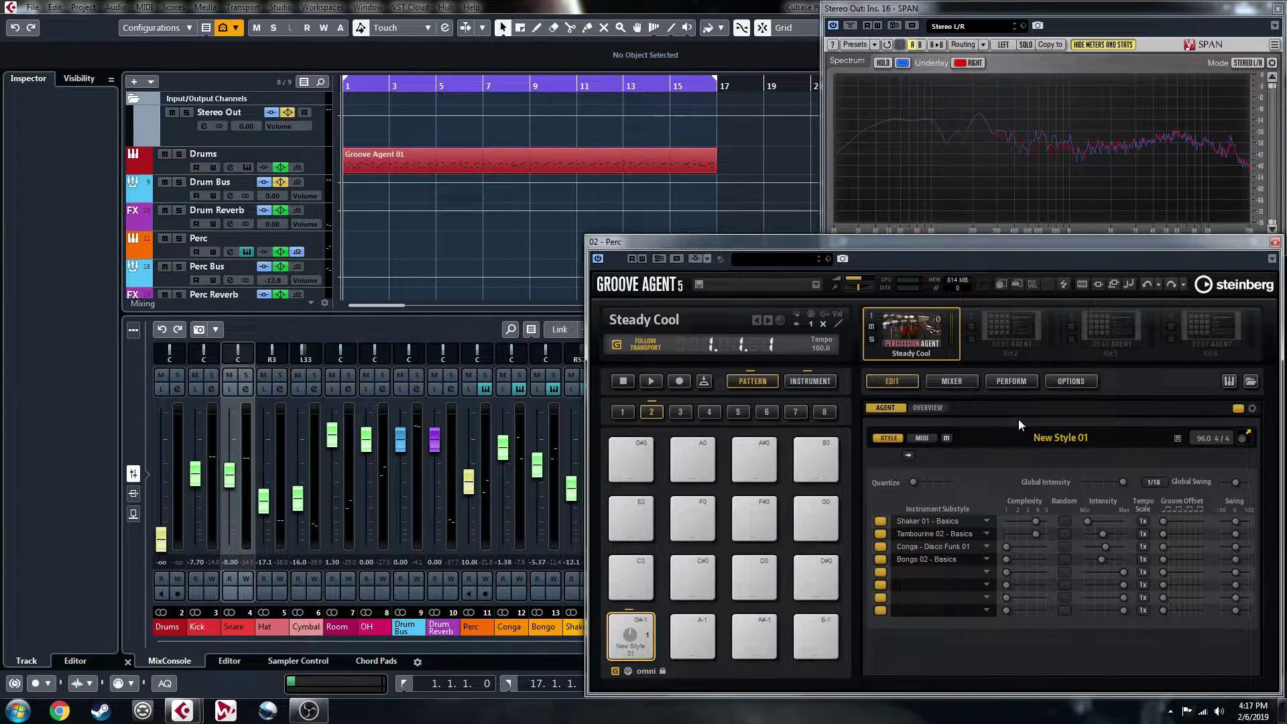
- Push the Conga and Bongo groove offsets later while New Style 01 plays
{"action": "key", "text": "space"}
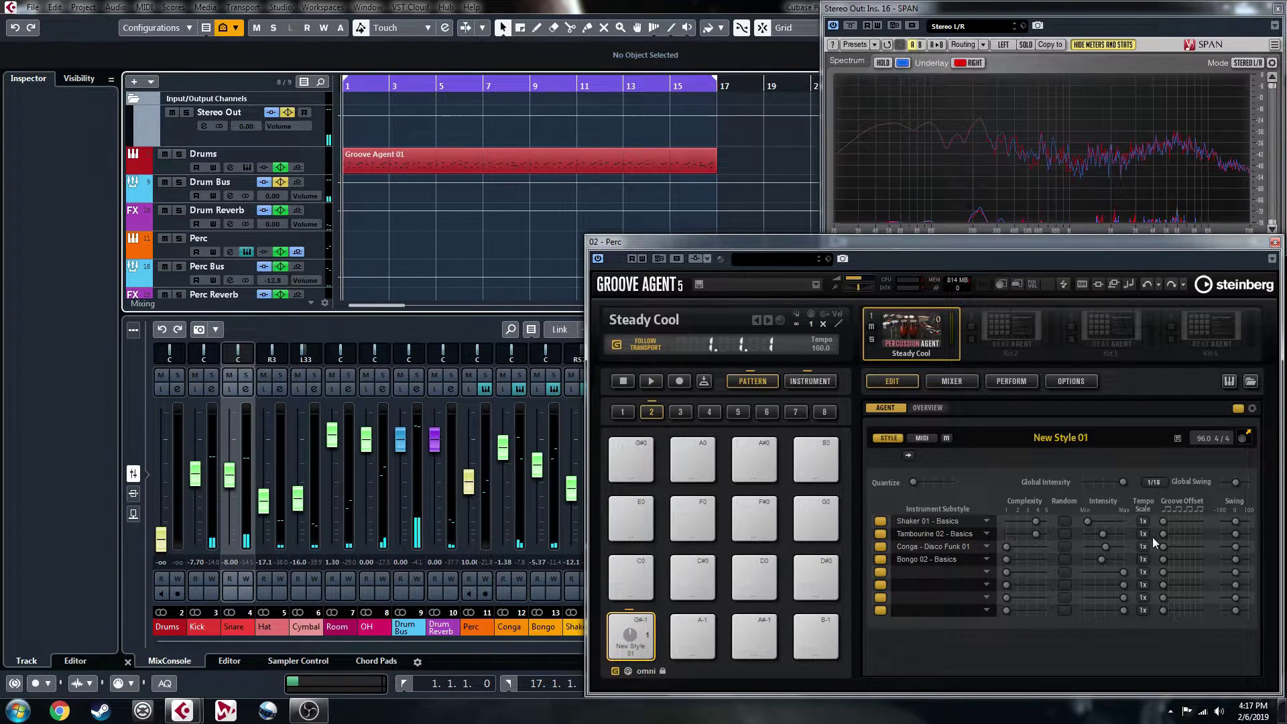
{"action": "key", "text": "space"}
{"action": "mouse_move", "coordinate": [1166, 544]}
{"action": "left_mouse_down"}
{"action": "mouse_move", "coordinate": [1181, 546]}
{"action": "mouse_move", "coordinate": [1170, 566]}
{"action": "left_mouse_up"}
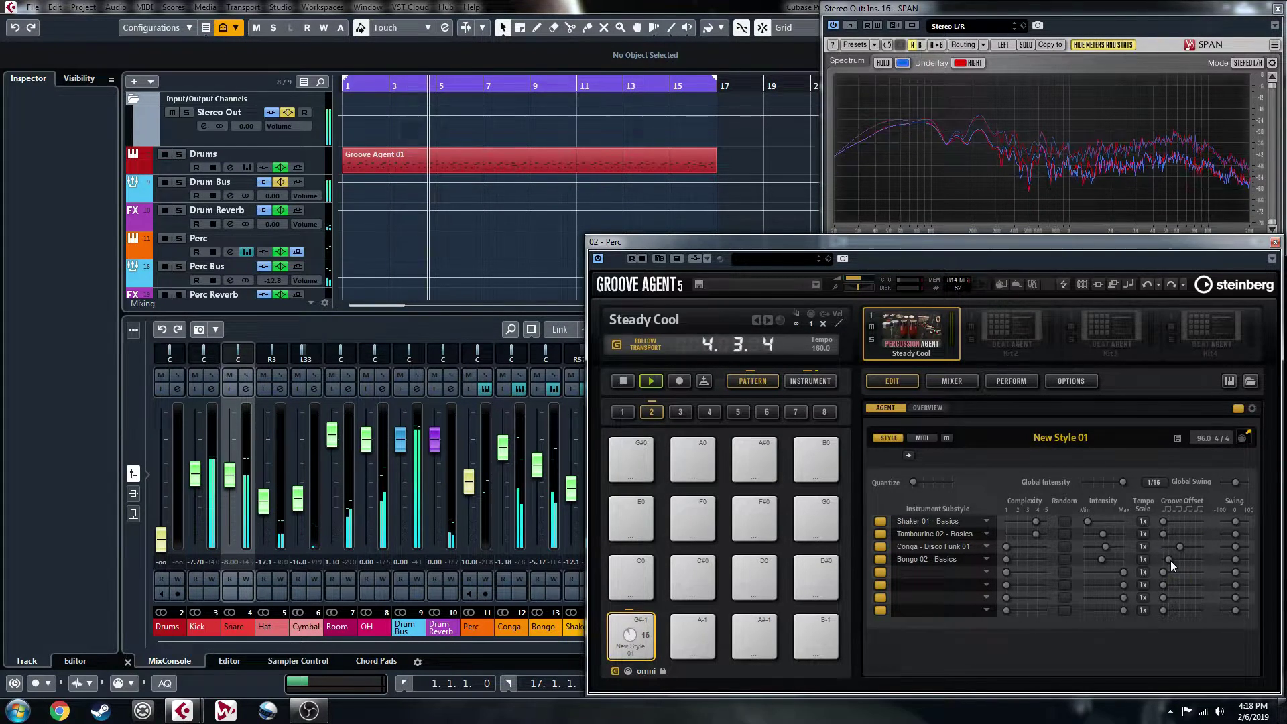
{"action": "left_click_drag", "start_coordinate": [1171, 560], "coordinate": [1180, 565]}
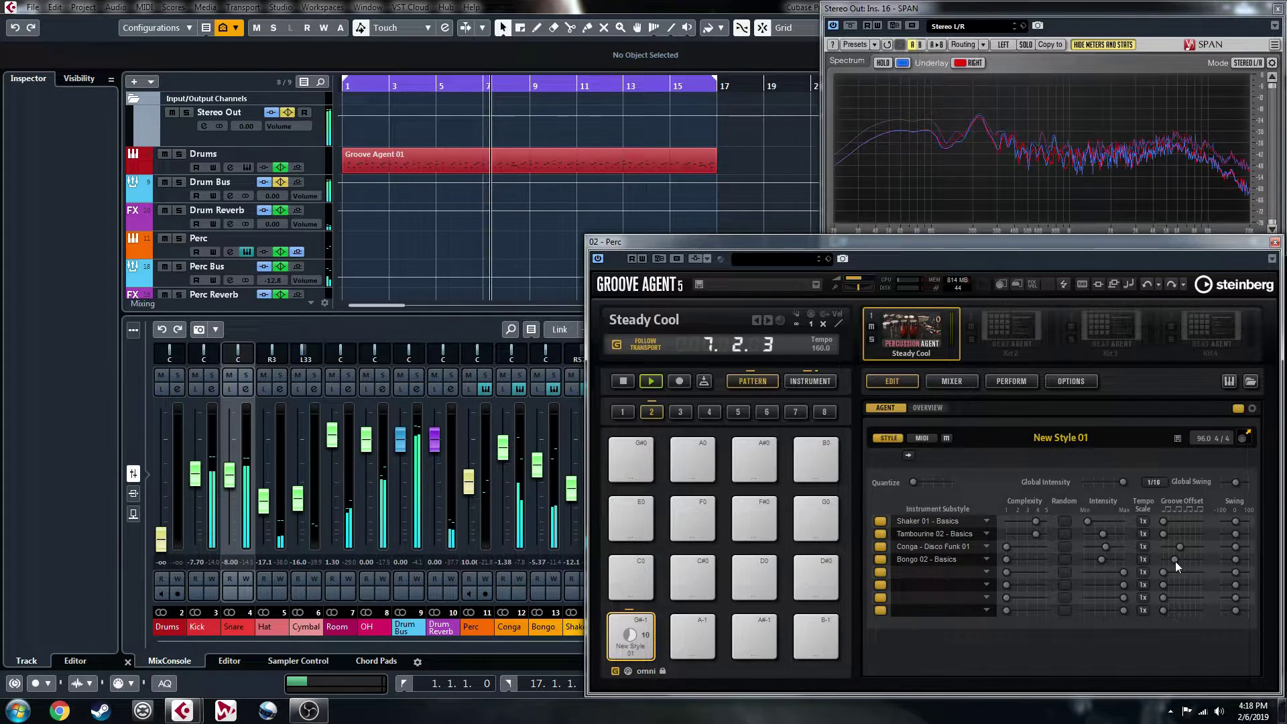
{"action": "left_click_drag", "start_coordinate": [1175, 561], "coordinate": [1174, 534]}
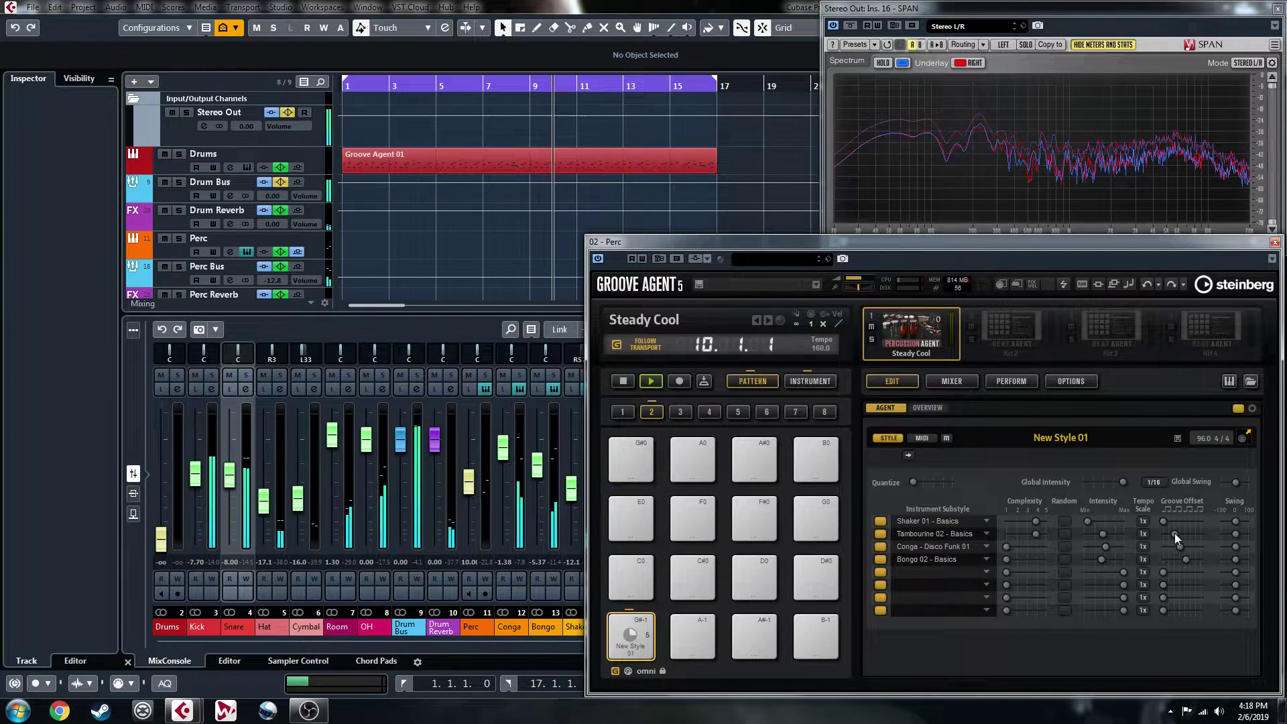
{"action": "mouse_move", "coordinate": [1235, 525]}
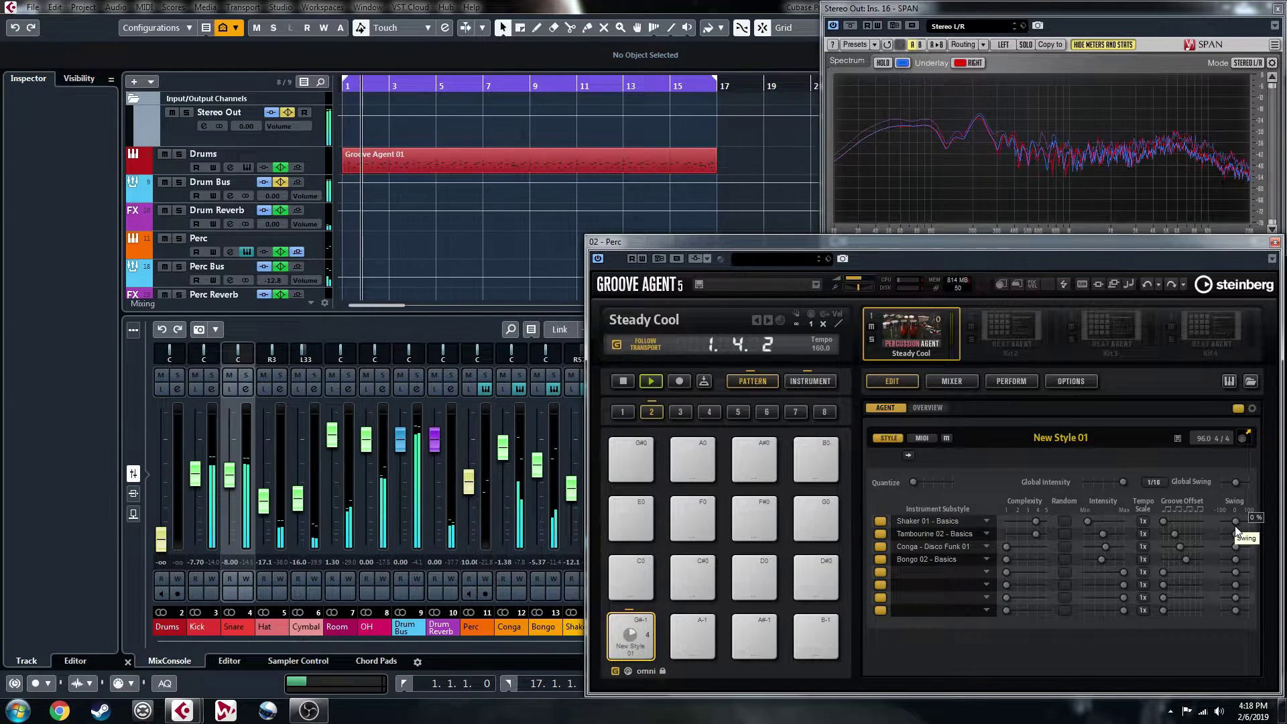
- Replay the style to compare the shifted grooves, then stop playback
{"action": "key", "text": "space"}
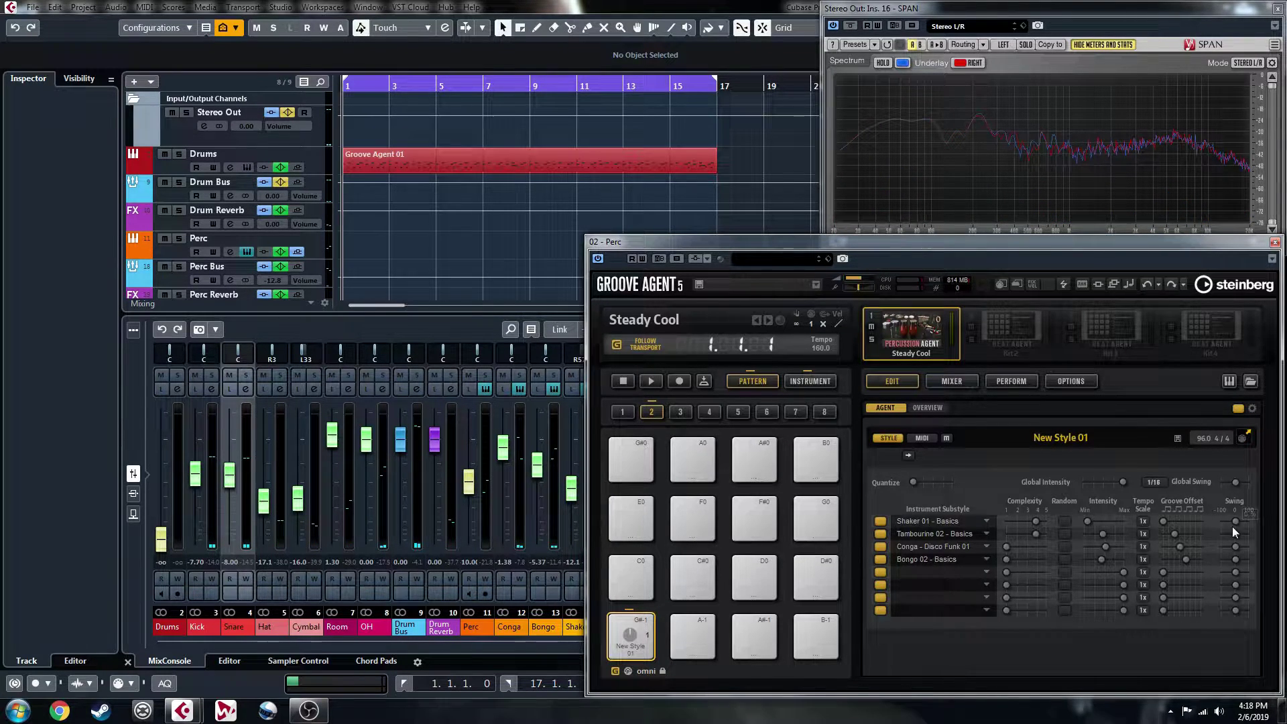
{"action": "key", "text": "space"}
{"action": "mouse_move", "coordinate": [1241, 562]}
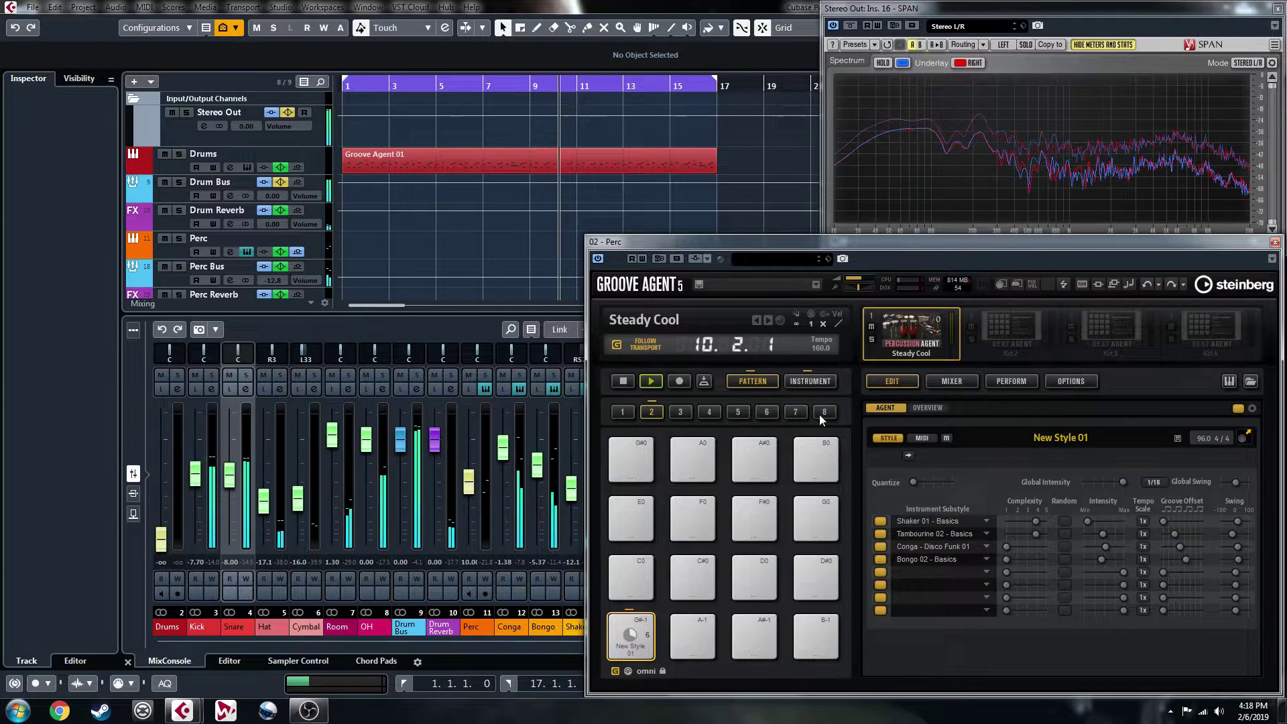
{"action": "key", "text": "space"}
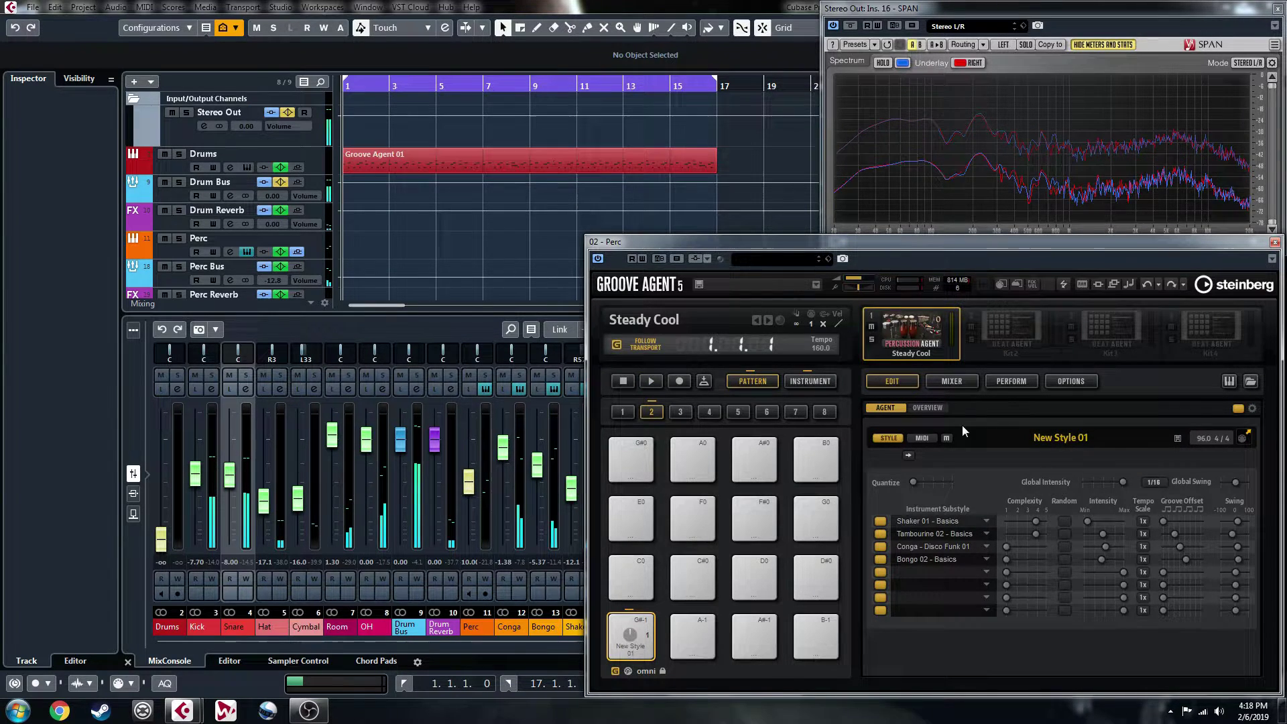
- Convert New Style 01 to a MIDI part on Perc, trim it to two bars and duplicate it
{"action": "left_click", "coordinate": [909, 458]}
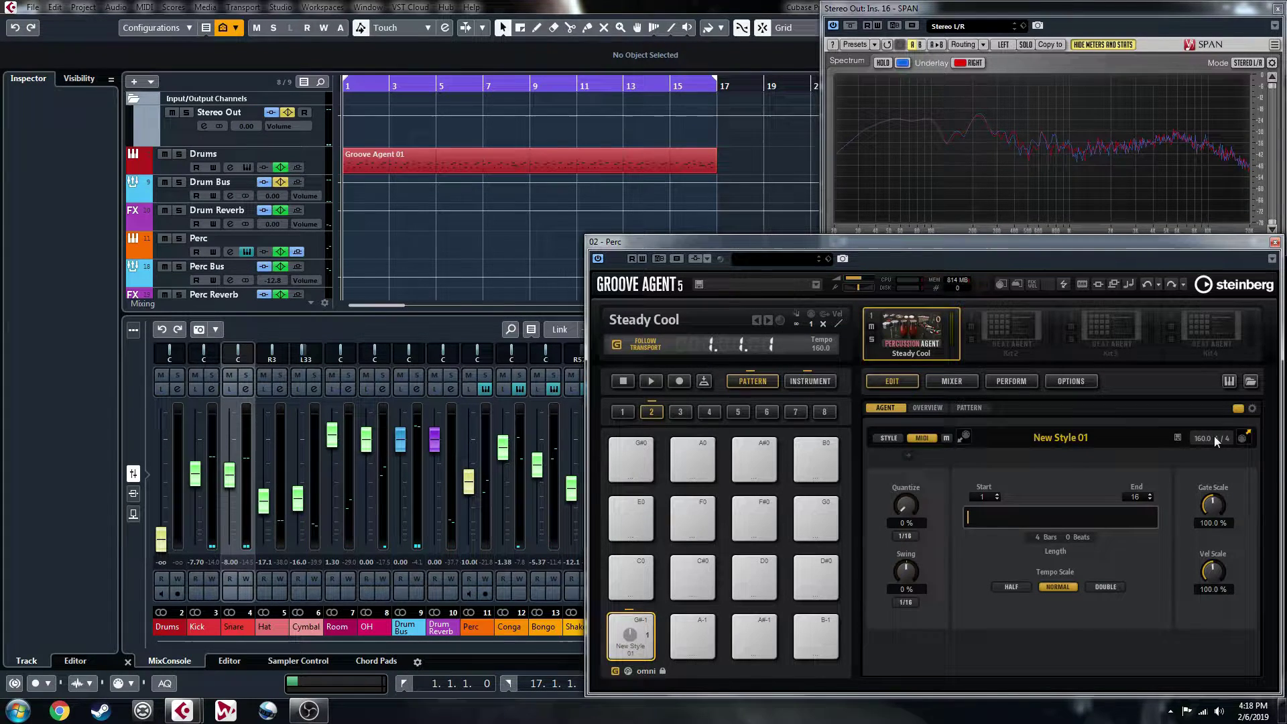
{"action": "left_click_drag", "start_coordinate": [1244, 437], "coordinate": [343, 246]}
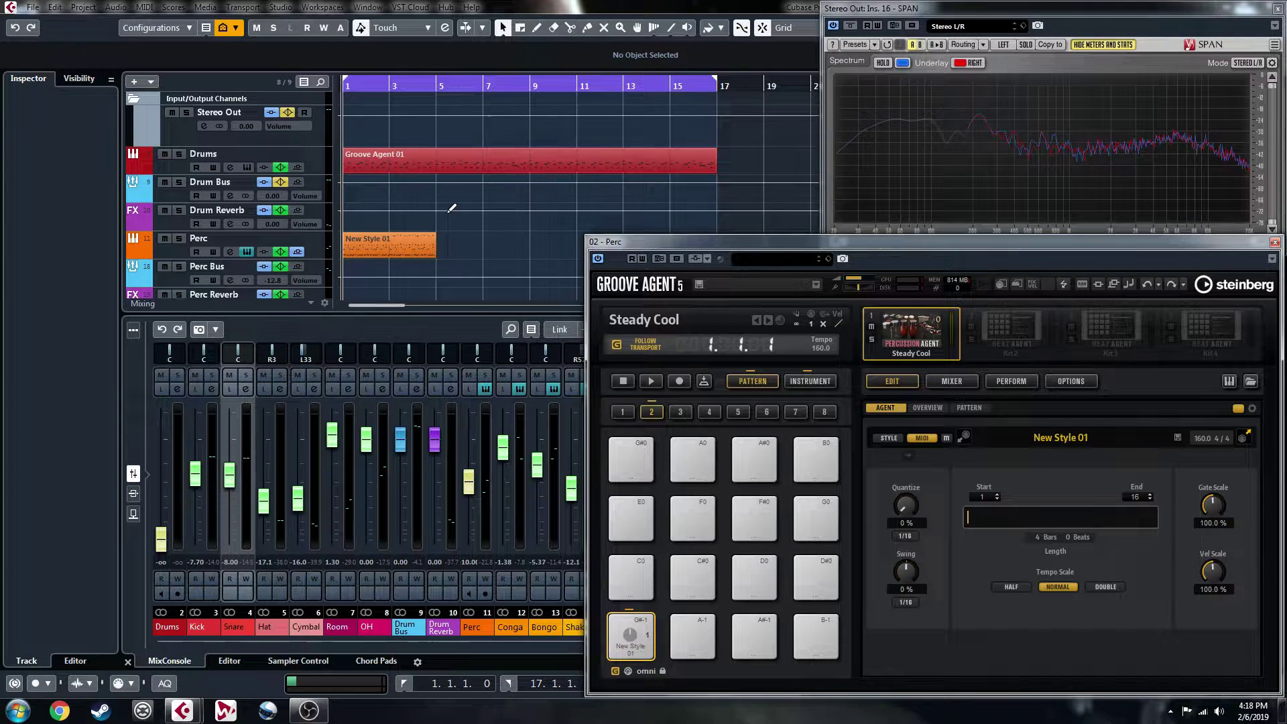
{"action": "left_click", "coordinate": [432, 96], "text": "alt"}
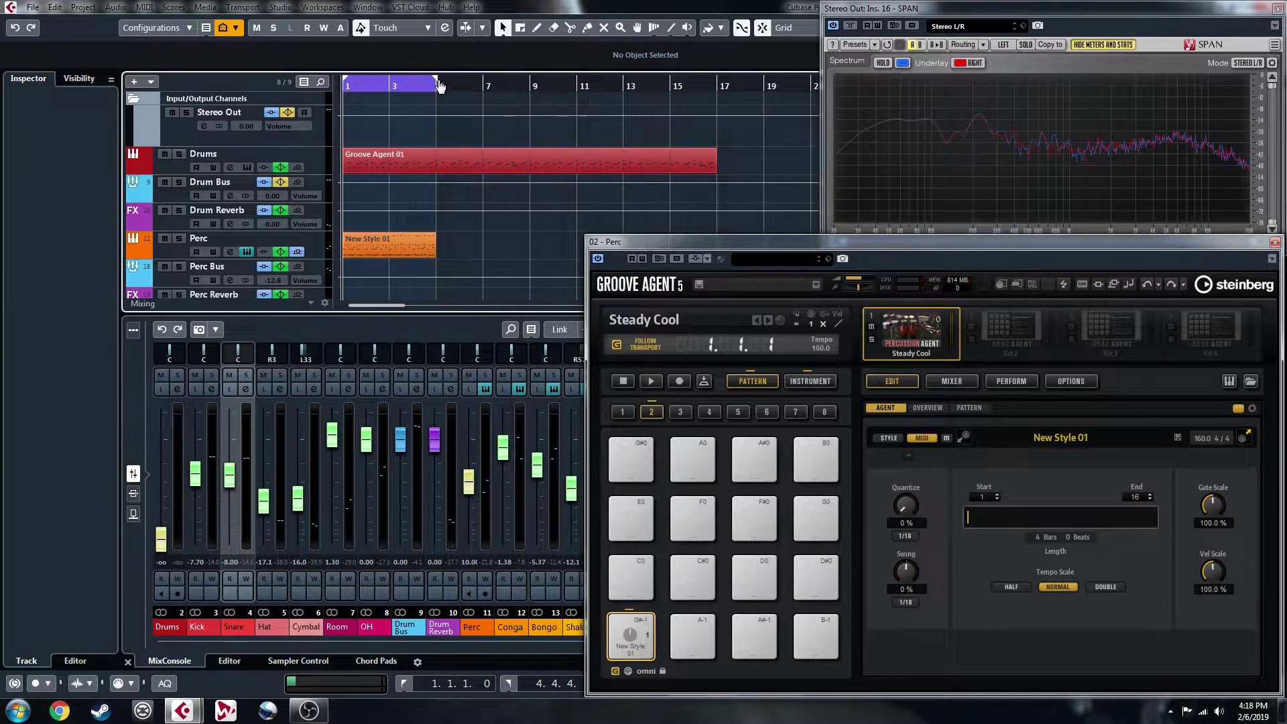
{"action": "left_click_drag", "start_coordinate": [436, 251], "coordinate": [390, 275]}
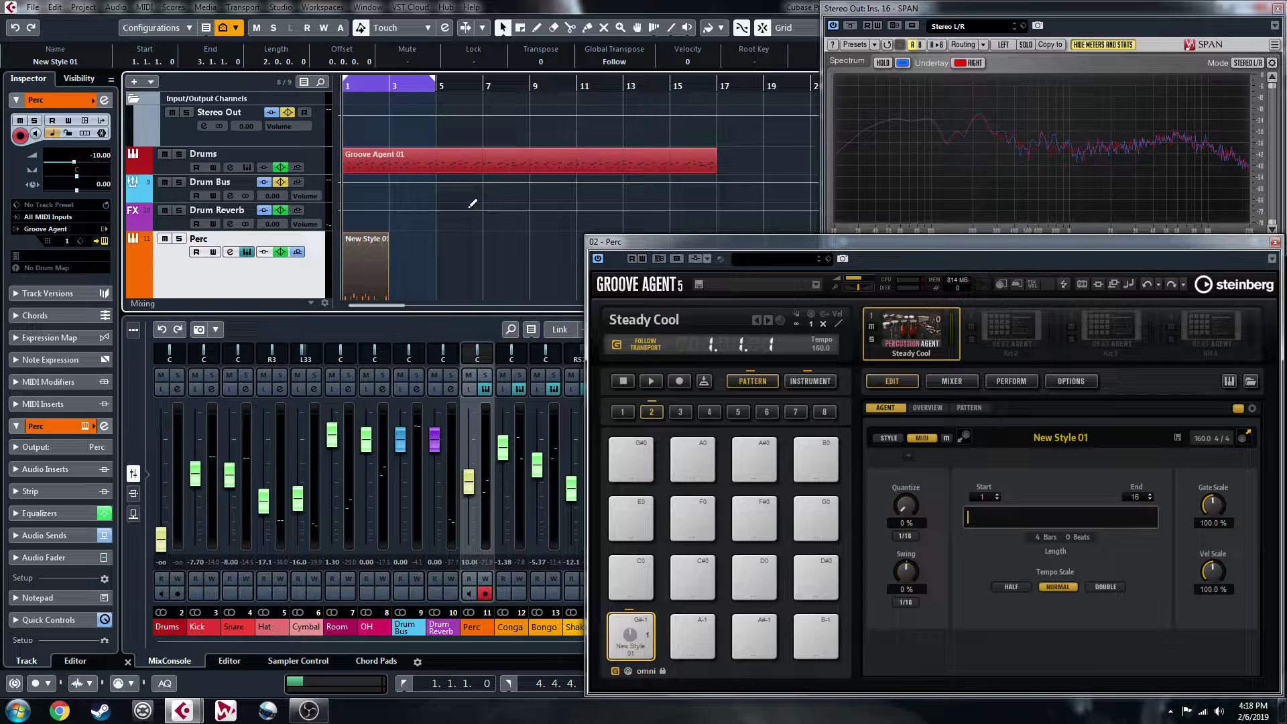
{"action": "key", "text": "ctrl+d"}
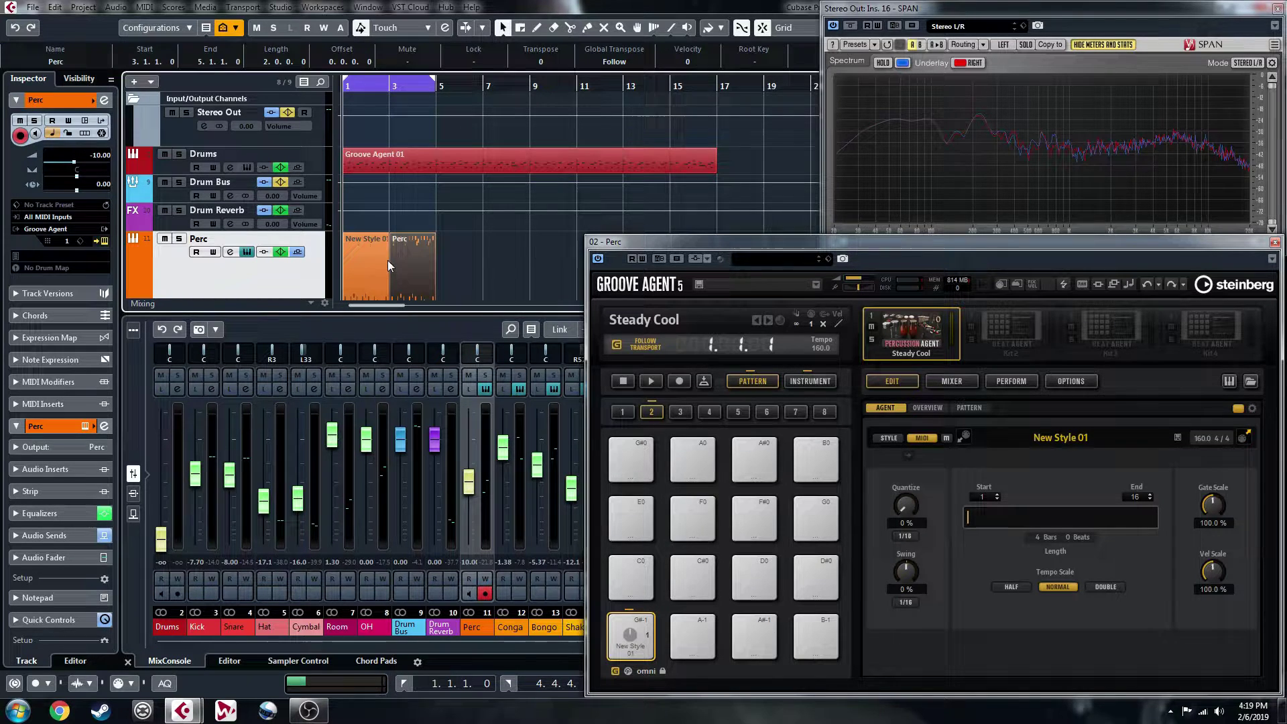
{"action": "key", "text": "space"}
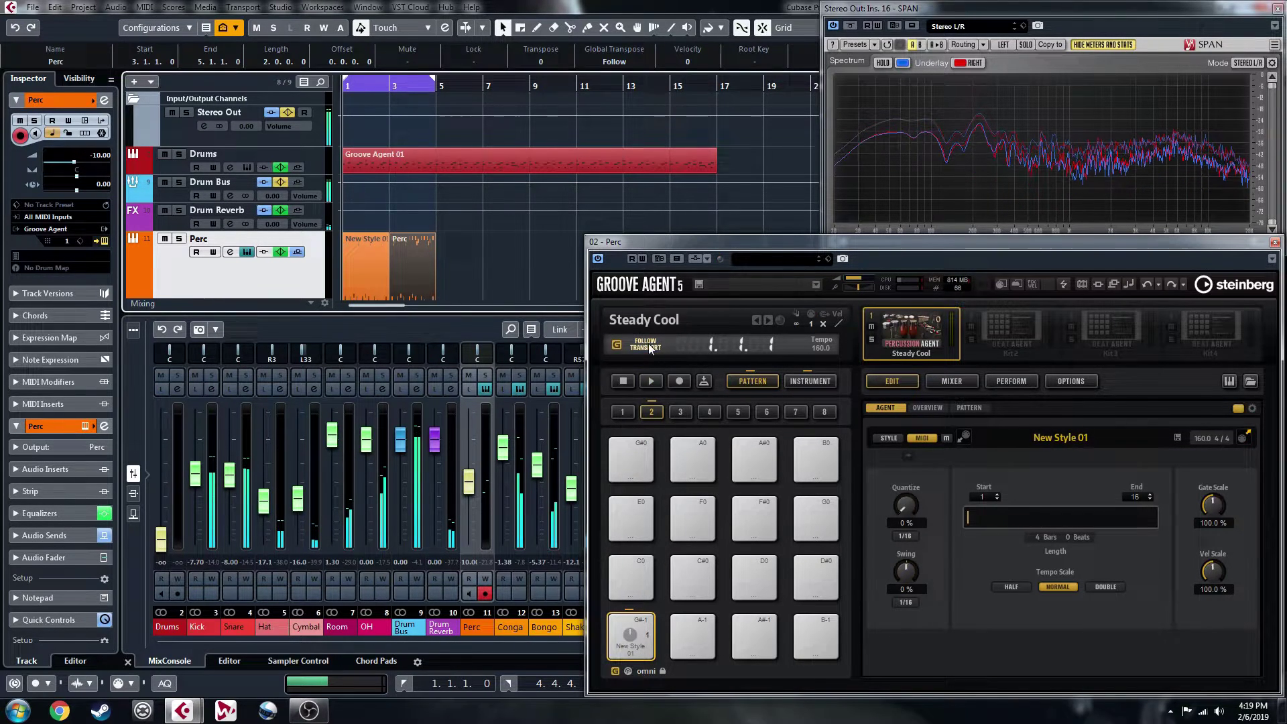
{"action": "key", "text": "space"}
{"action": "key", "text": "space"}
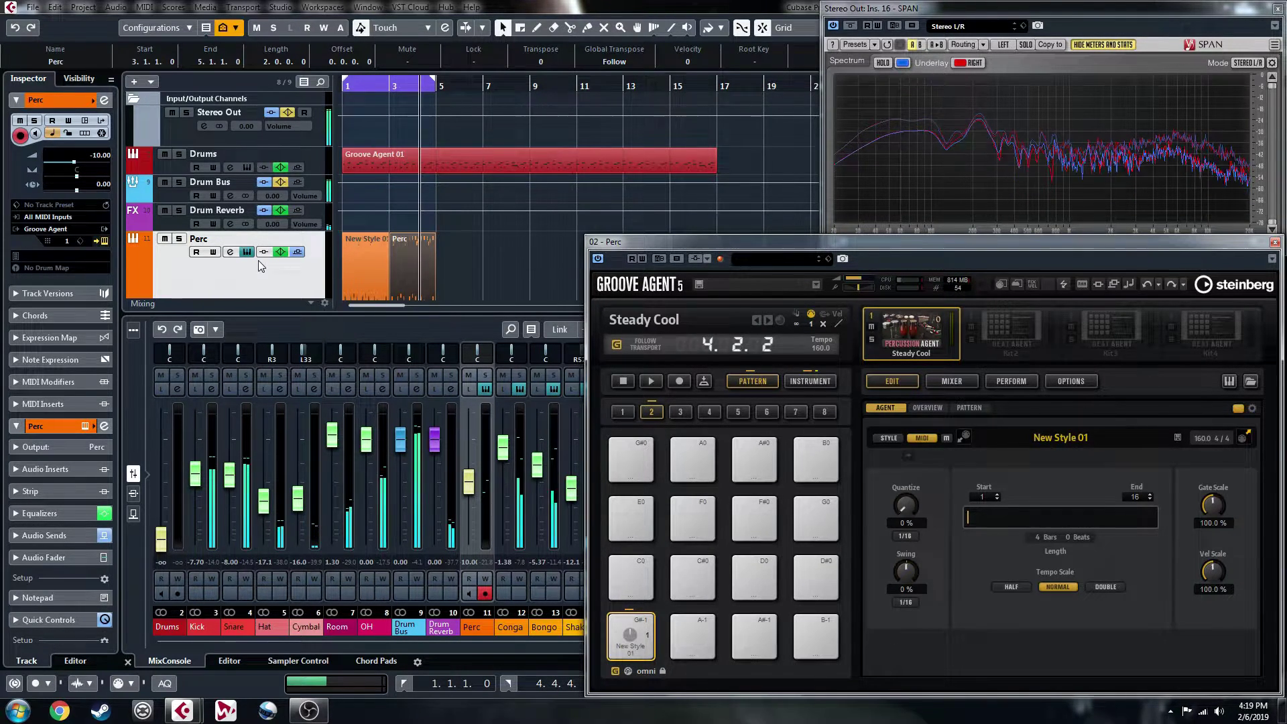
- Loop both Perc parts, create the Steady Cool - Perc drum map, and open the Drum Editor
{"action": "key", "text": "space"}
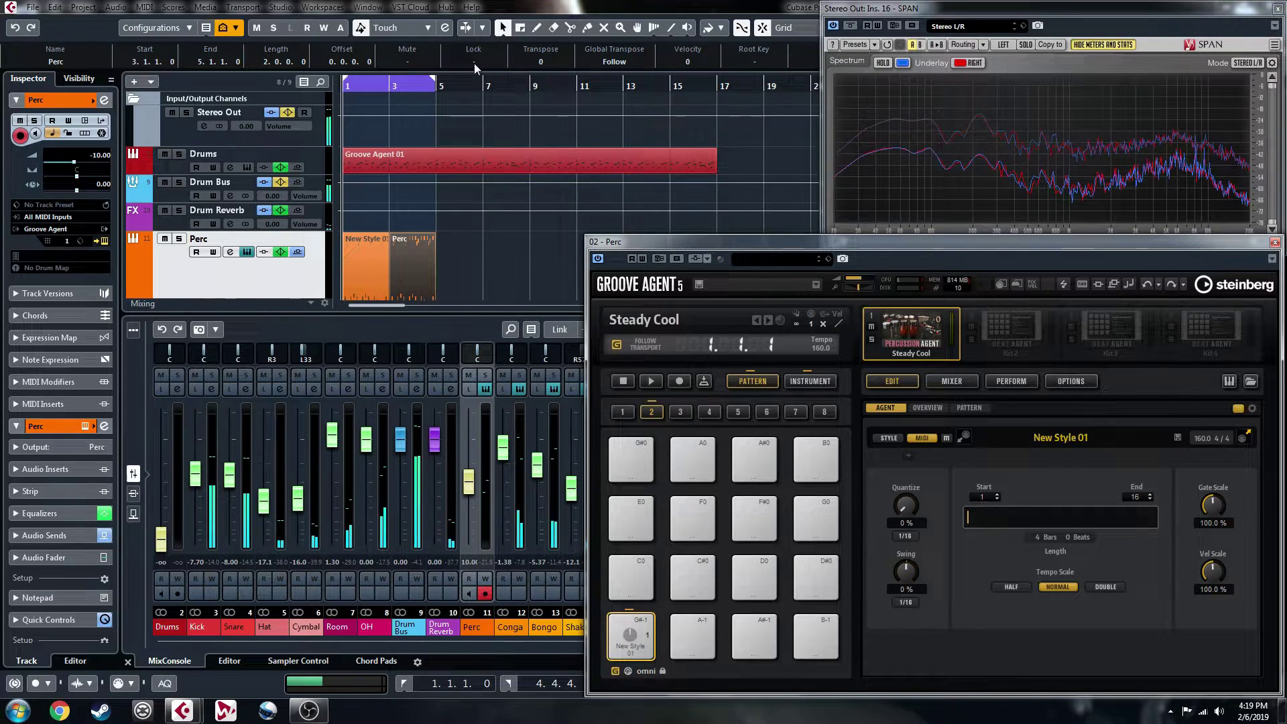
{"action": "left_click", "coordinate": [380, 276], "text": "shift"}
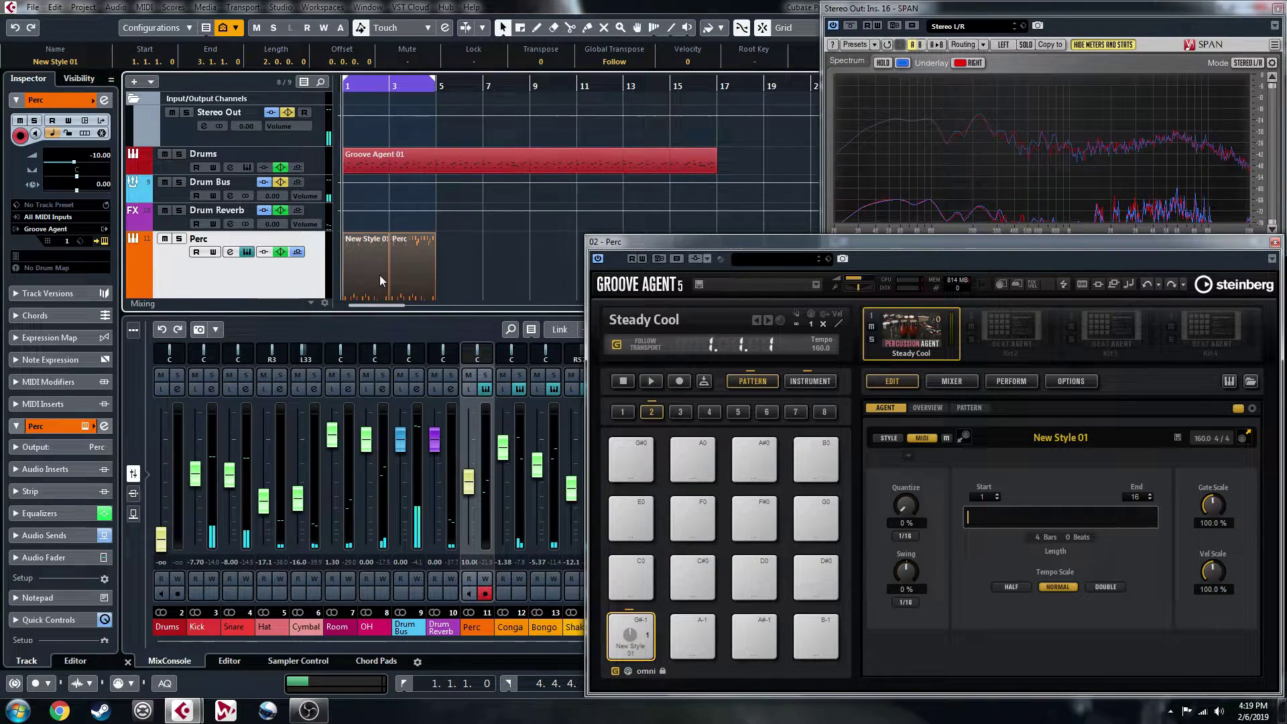
{"action": "key", "text": "p"}
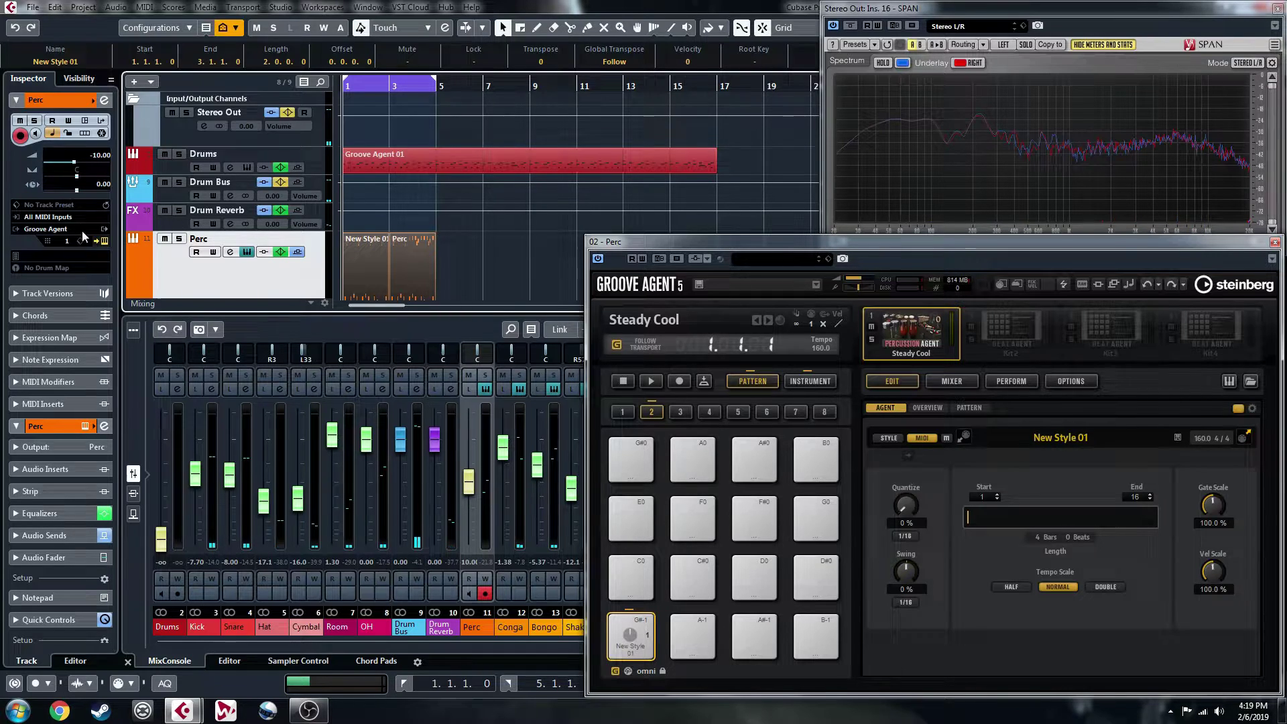
{"action": "left_click", "coordinate": [55, 268]}
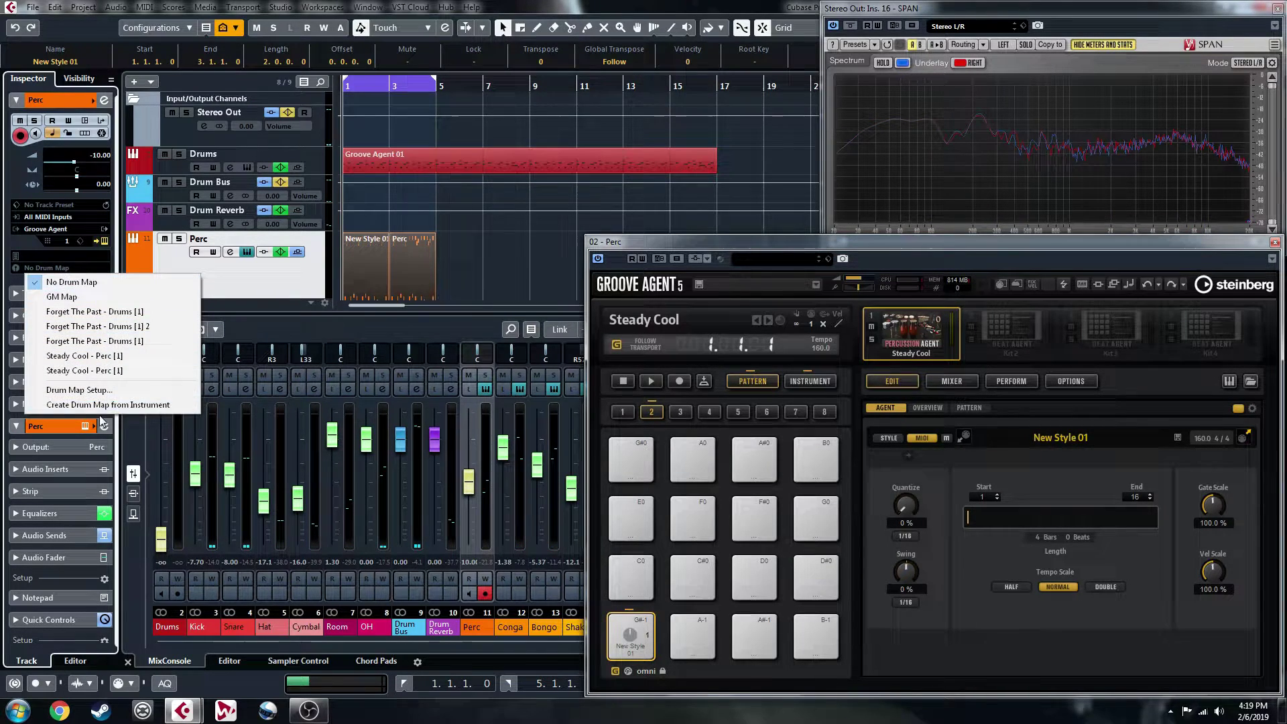
{"action": "left_click", "coordinate": [125, 405]}
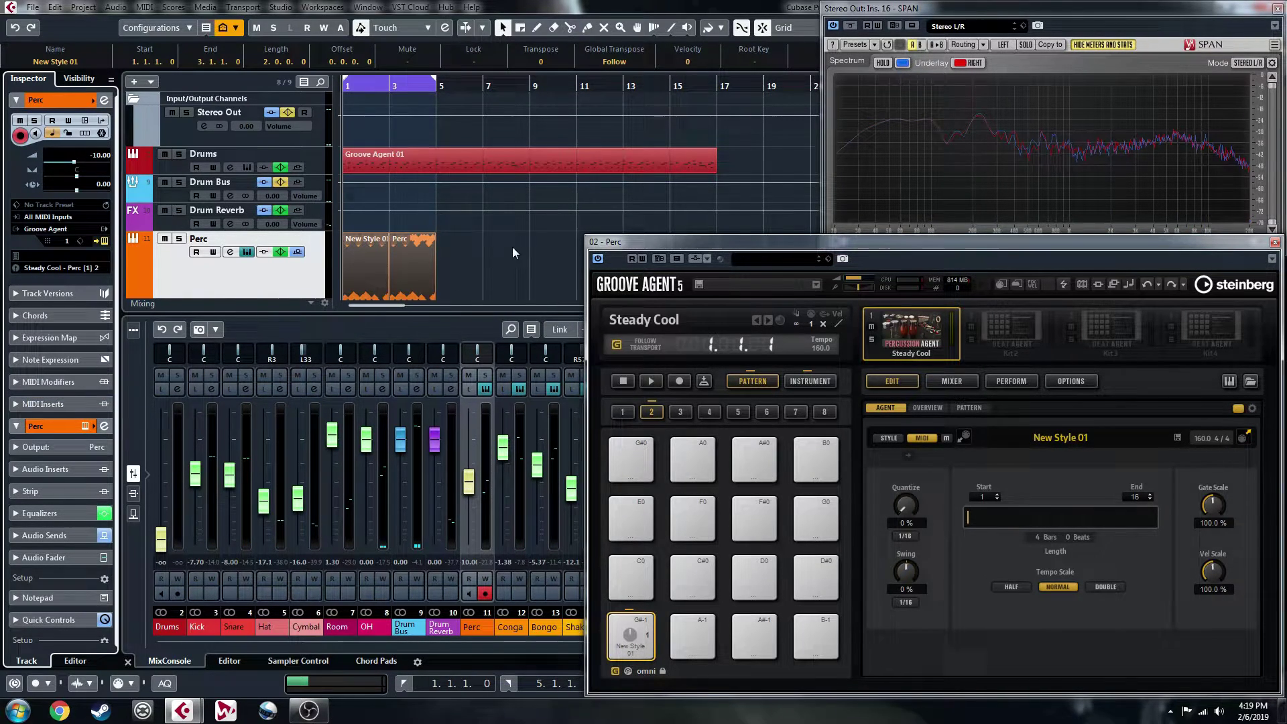
{"action": "double_click", "coordinate": [362, 264]}
- Play the Perc pattern and scroll through its named drum notes, zooming in with H
{"action": "key", "text": "space"}
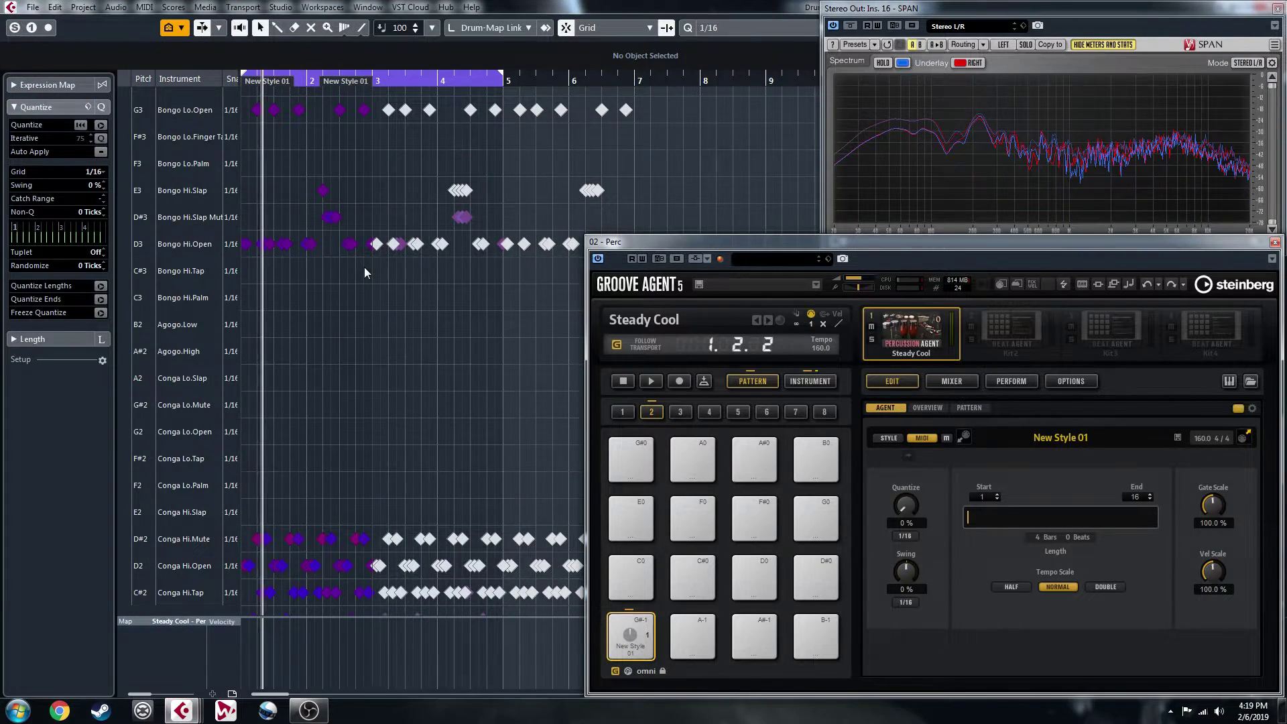
{"action": "scroll", "coordinate": [402, 349], "scroll_direction": "up", "scroll_amount": 10}
{"action": "scroll", "coordinate": [402, 348], "scroll_direction": "down", "scroll_amount": 6}
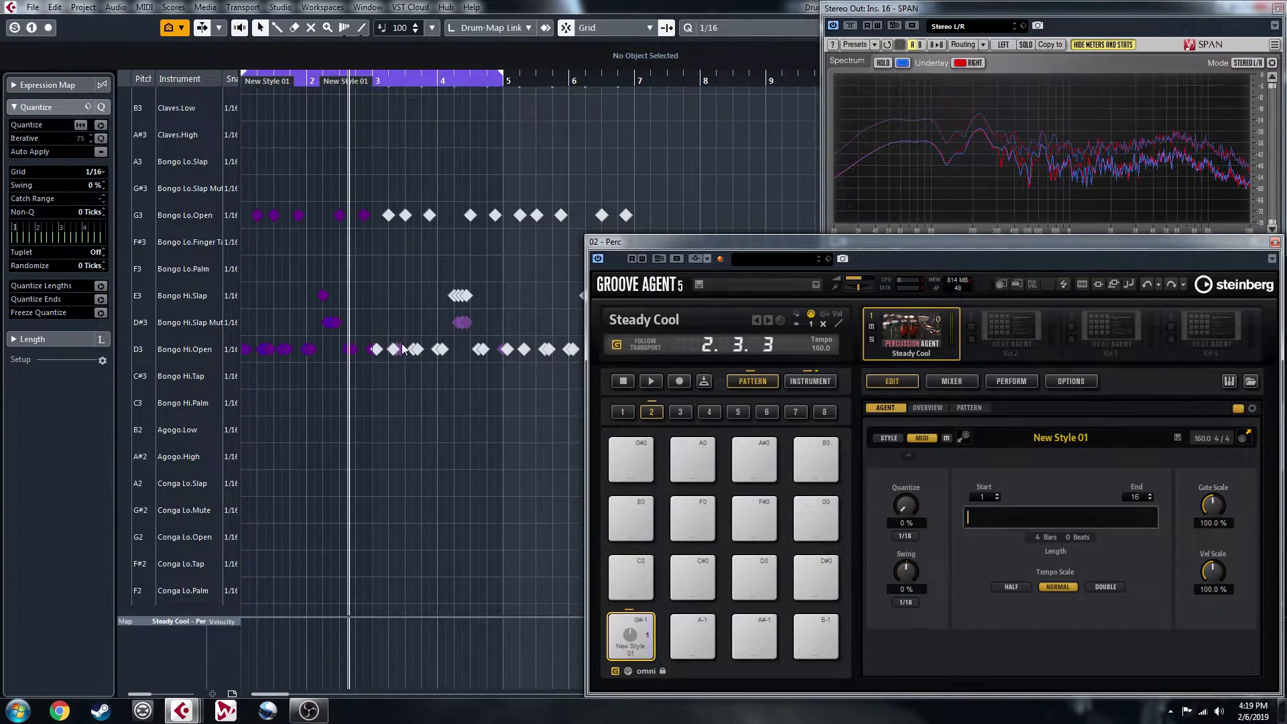
{"action": "scroll", "coordinate": [402, 348], "scroll_direction": "up", "scroll_amount": 4}
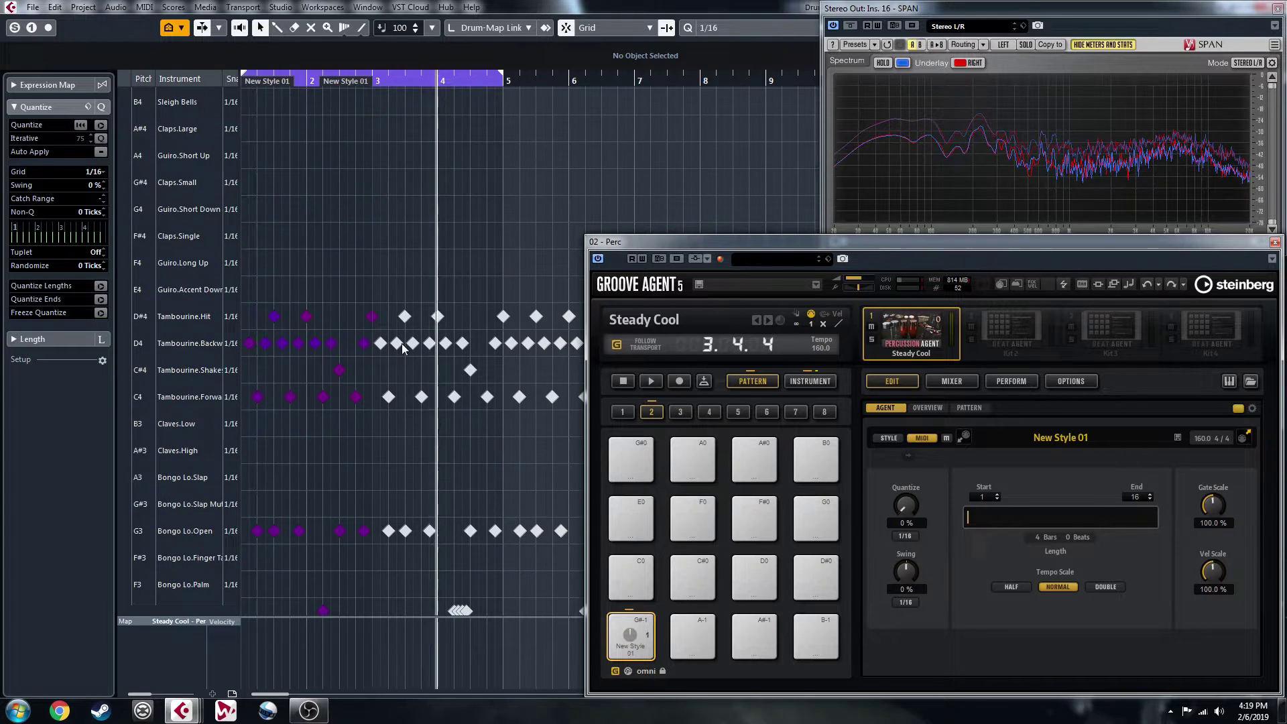
{"action": "scroll", "coordinate": [401, 343], "scroll_direction": "down", "scroll_amount": 3}
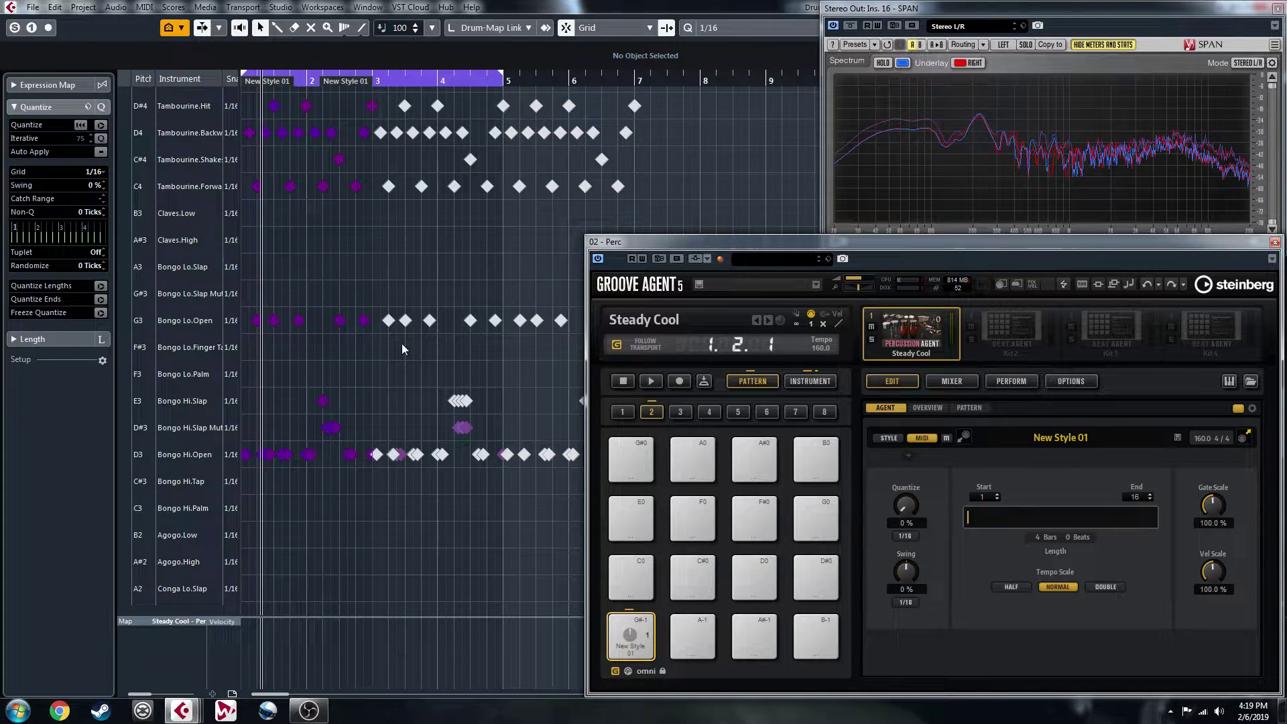
{"action": "scroll", "coordinate": [361, 369], "scroll_direction": "down", "scroll_amount": 6}
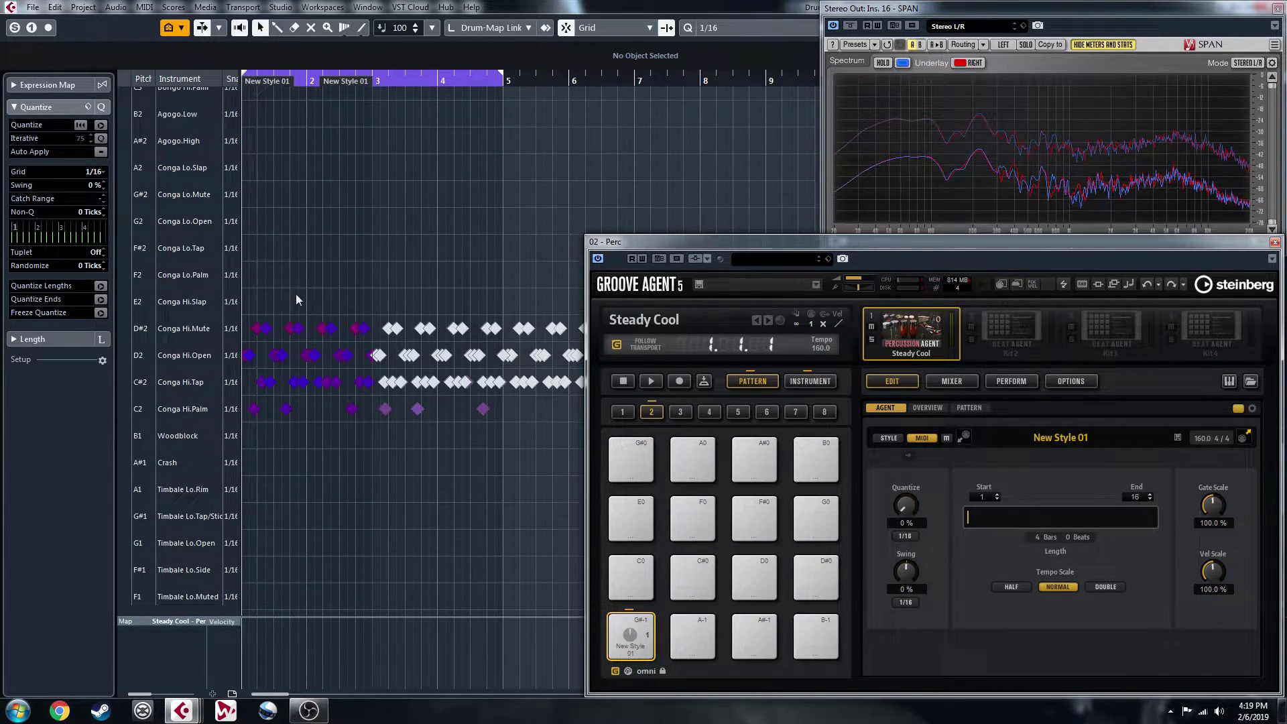
{"action": "scroll", "coordinate": [380, 402], "scroll_direction": "up", "scroll_amount": 3}
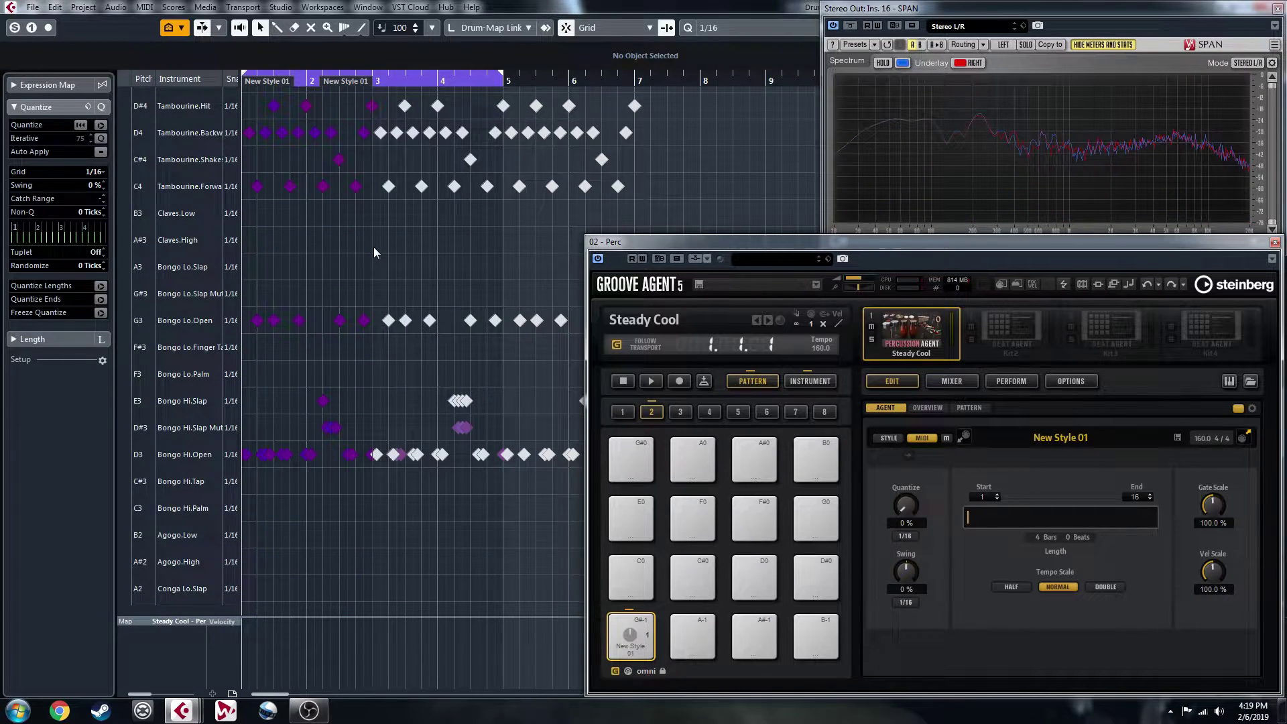
{"action": "scroll", "coordinate": [367, 248], "scroll_direction": "up", "scroll_amount": 3}
{"action": "key", "text": "h"}
{"action": "key", "text": "h"}
{"action": "key", "text": "h"}
{"action": "key", "text": "h"}
{"action": "key", "text": "h"}
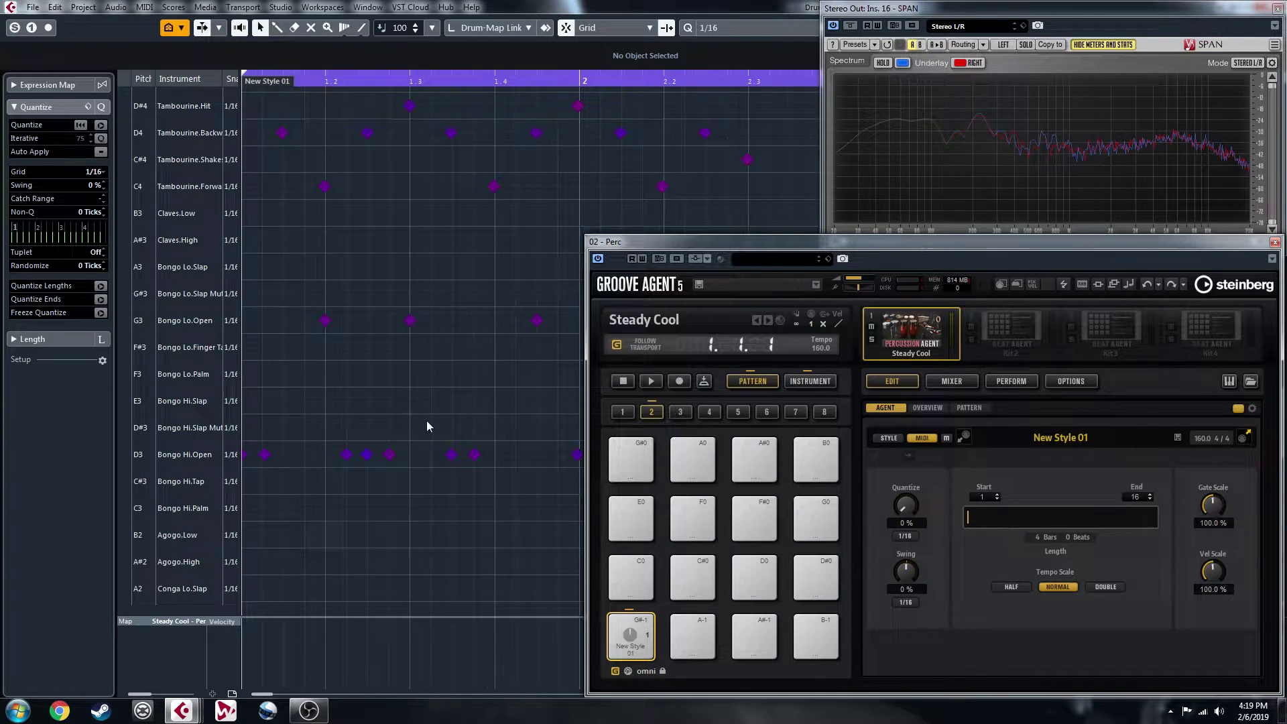
{"action": "scroll", "coordinate": [426, 415], "scroll_direction": "down", "scroll_amount": 2}
{"action": "scroll", "coordinate": [424, 412], "scroll_direction": "down", "scroll_amount": 5}
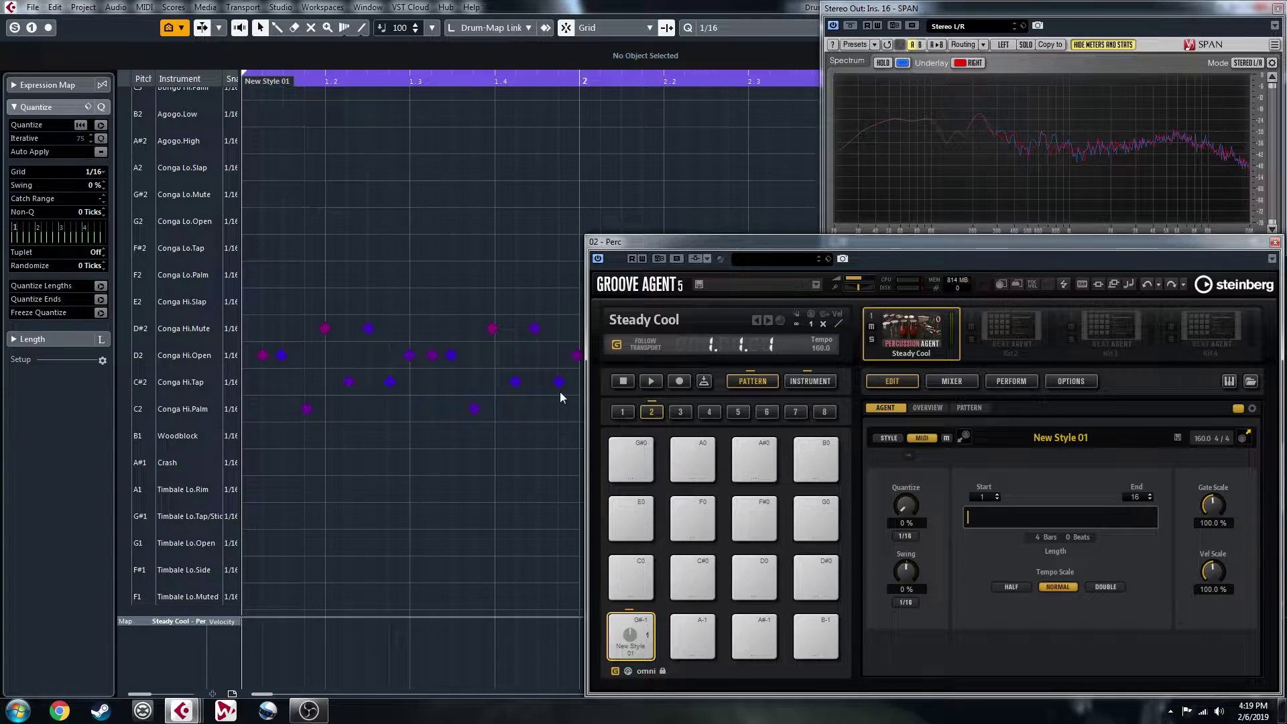
- Zoom out with G to see more bars, then close the Drum Editor
{"action": "key", "text": "g"}
{"action": "key", "text": "g"}
{"action": "key", "text": "g"}
{"action": "key", "text": "g"}
{"action": "key", "text": "g"}
{"action": "key", "text": "g"}
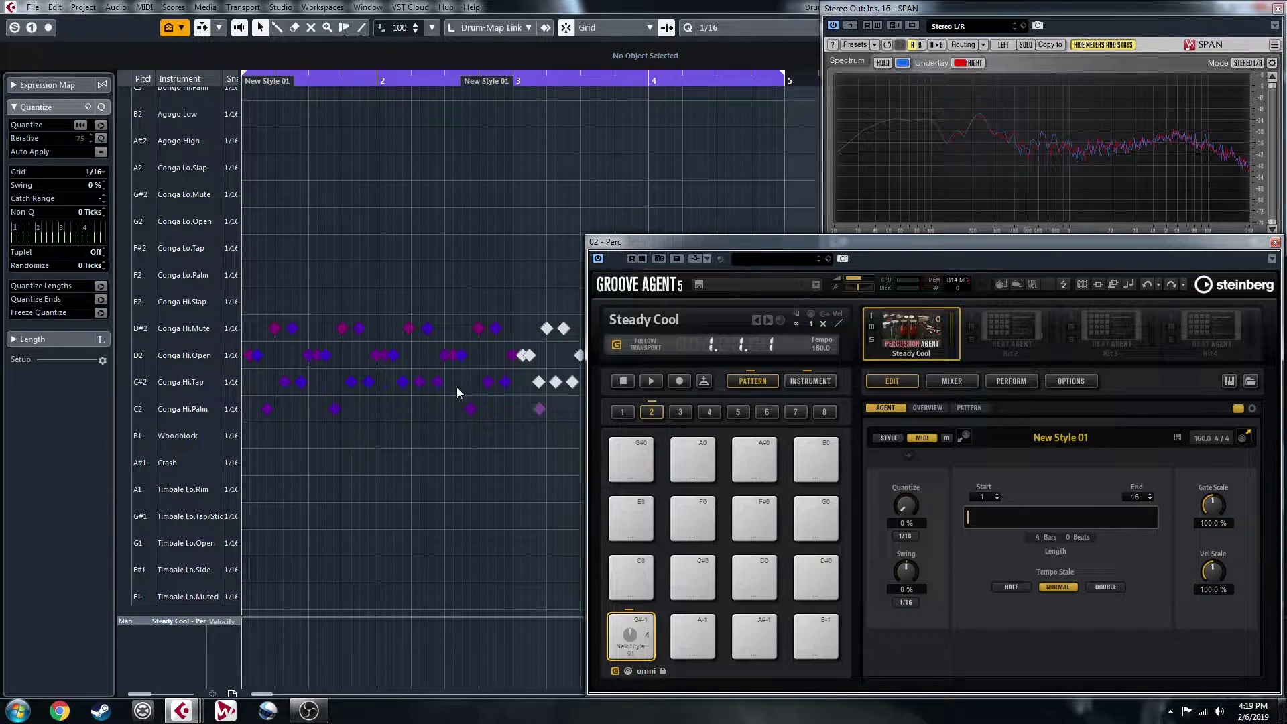
{"action": "key", "text": "g"}
{"action": "key", "text": "space"}
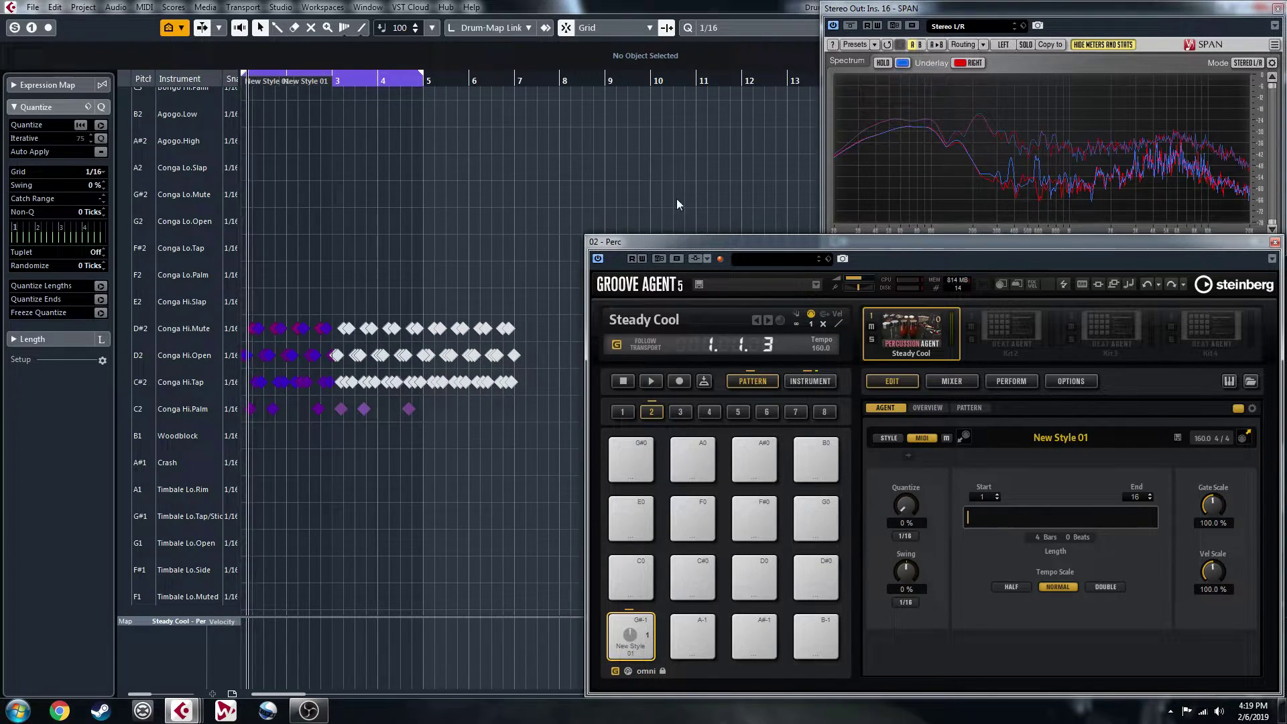
{"action": "key", "text": "ctrl+w"}
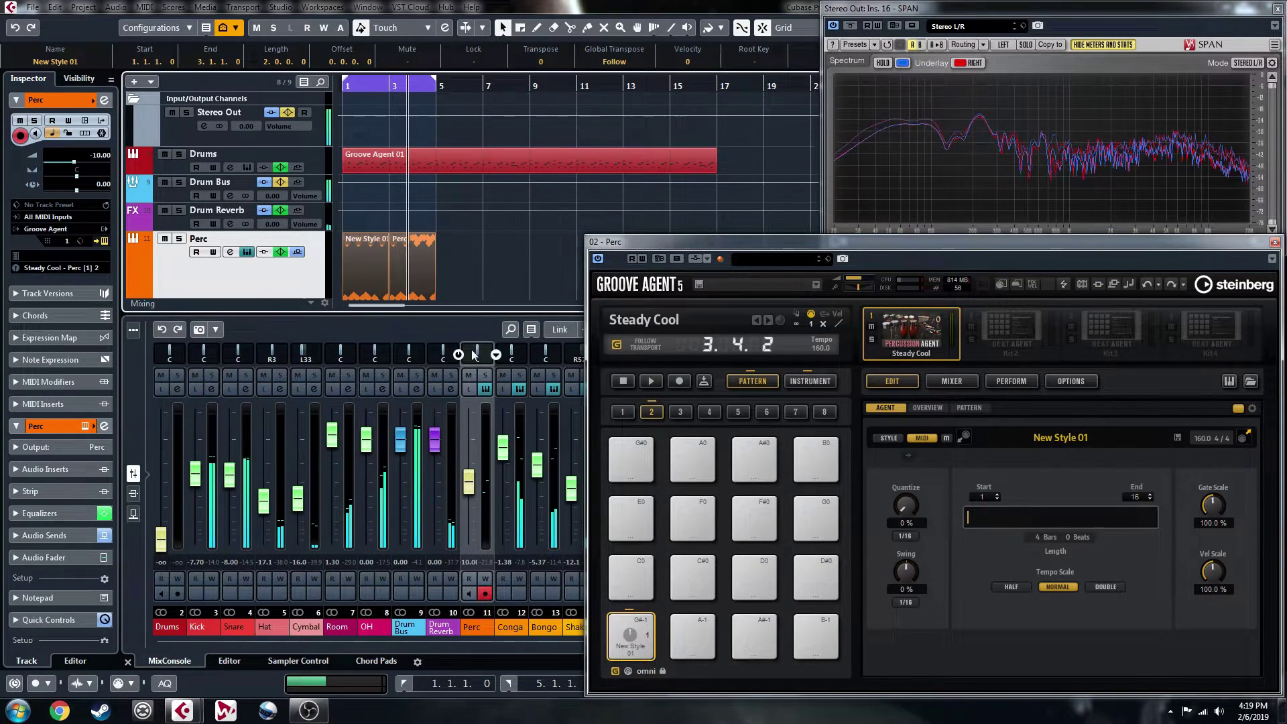
- Stop the transport so Groove Agent returns to the start position
{"action": "key", "text": "space"}
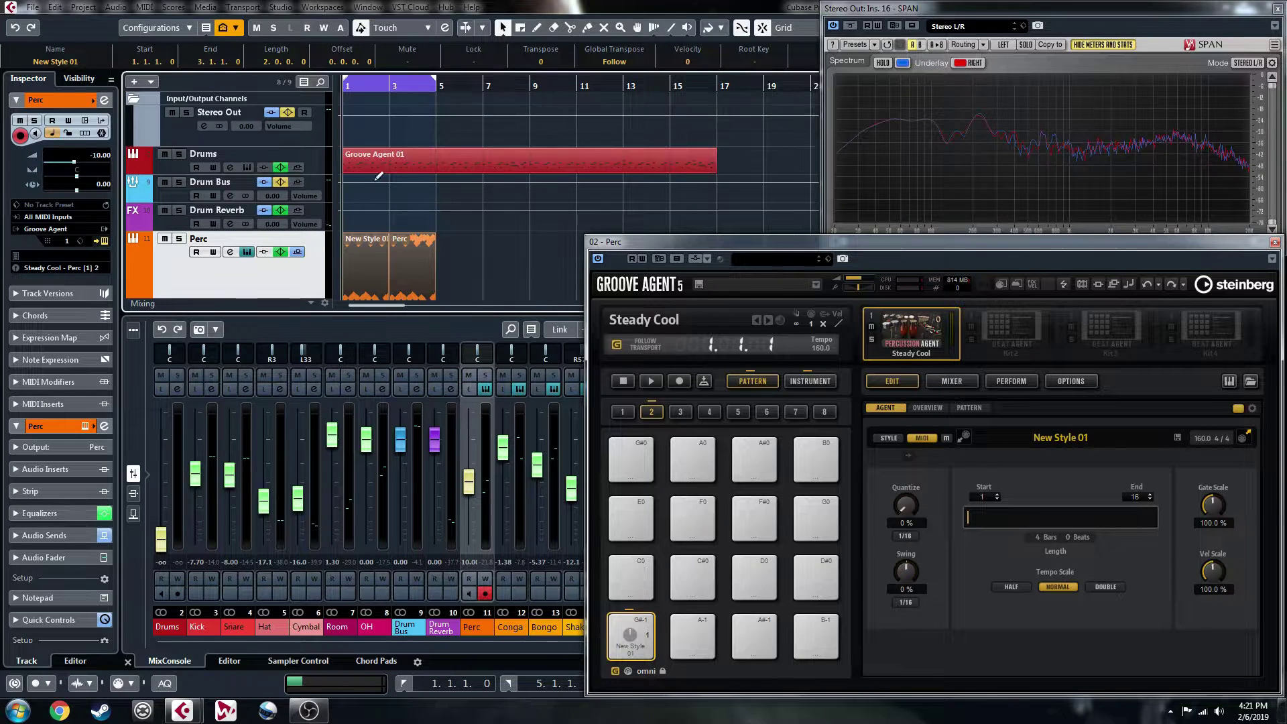
- Briefly play and stop the project, then show the Groove Agent Browser with Percussion Agent kits
{"action": "scroll", "coordinate": [377, 171], "scroll_direction": "down", "scroll_amount": 2}
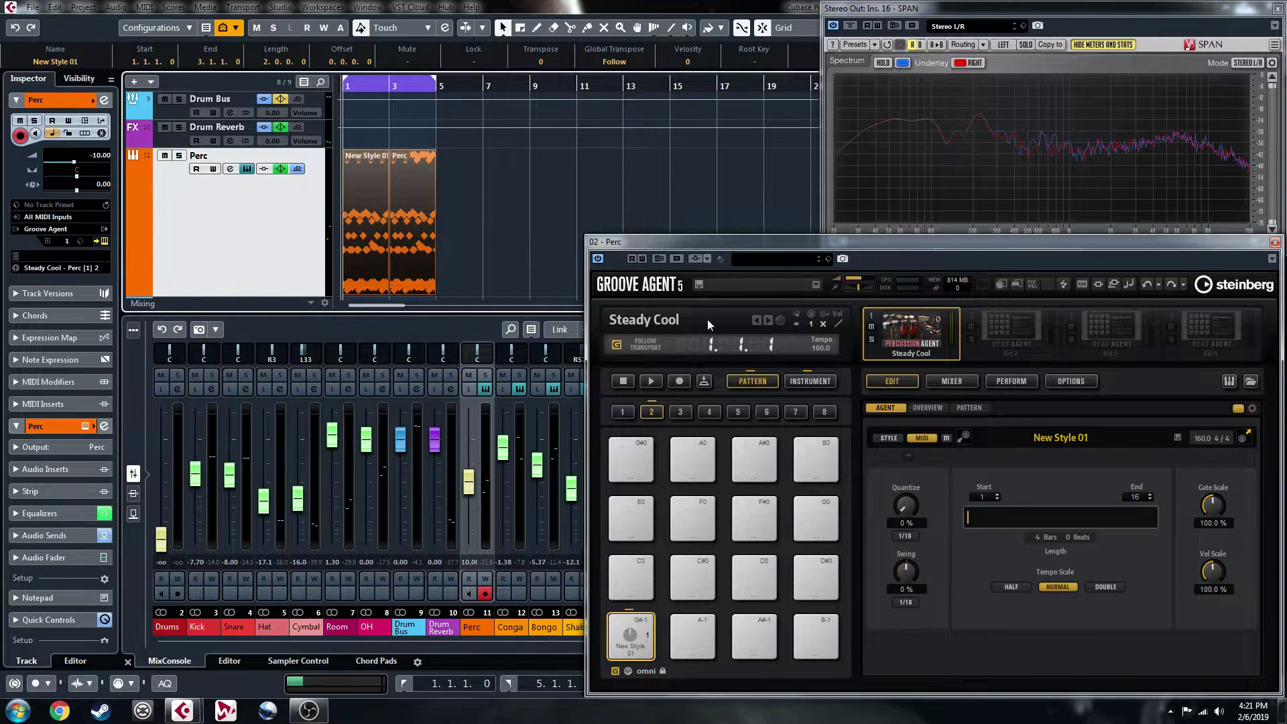
{"action": "key", "text": "space"}
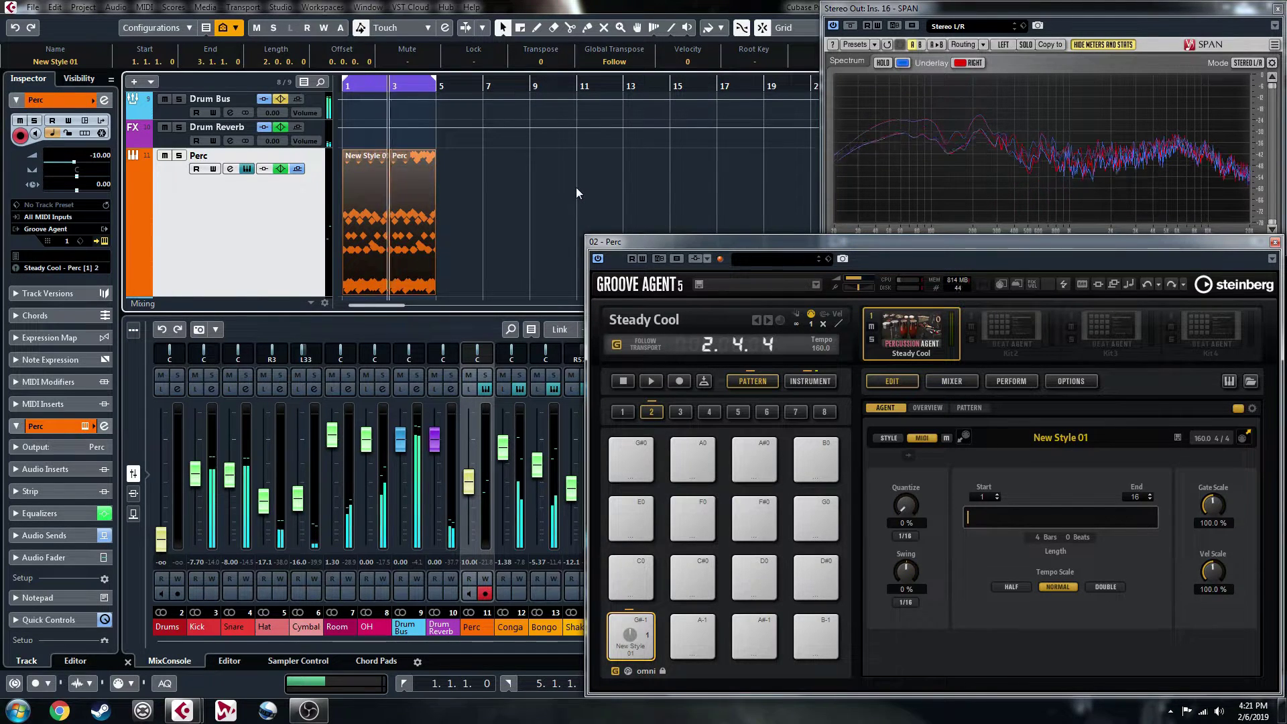
{"action": "key", "text": "space"}
{"action": "left_click", "coordinate": [1251, 381]}
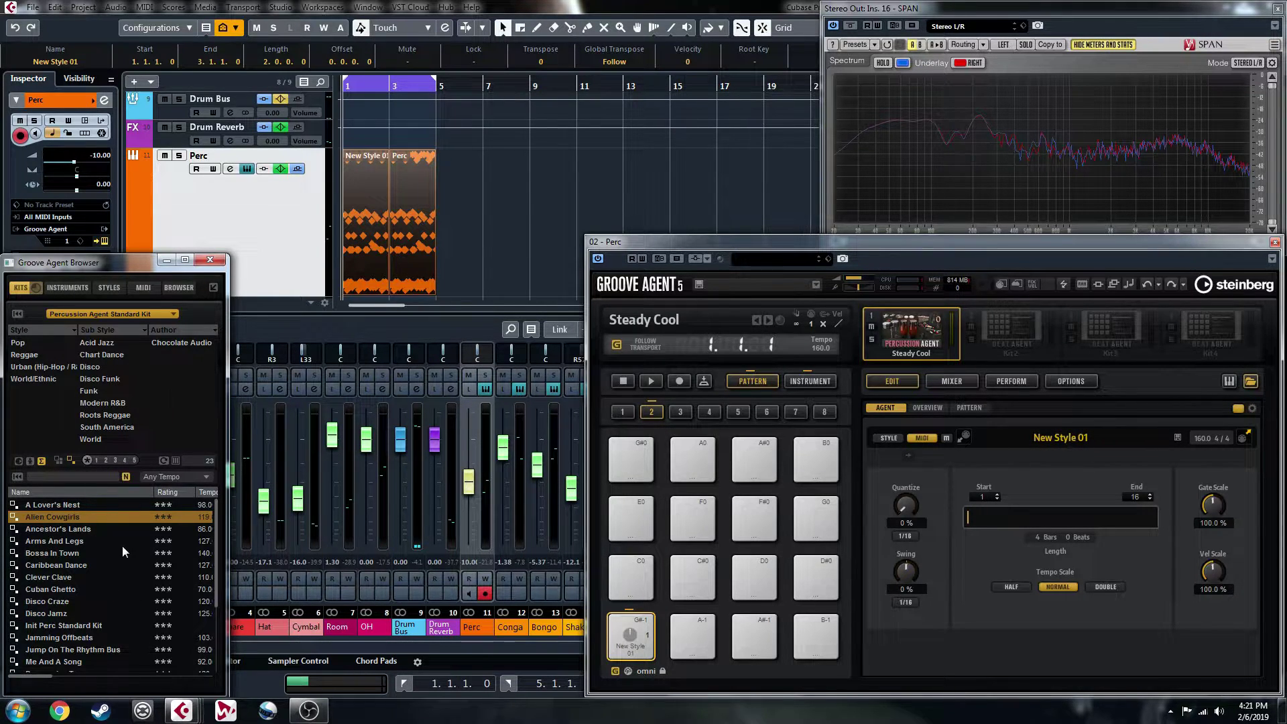
- Load the Ancestor's Lands kit and delete the two MIDI parts on Perc
{"action": "left_click", "coordinate": [40, 366]}
{"action": "left_click", "coordinate": [51, 528]}
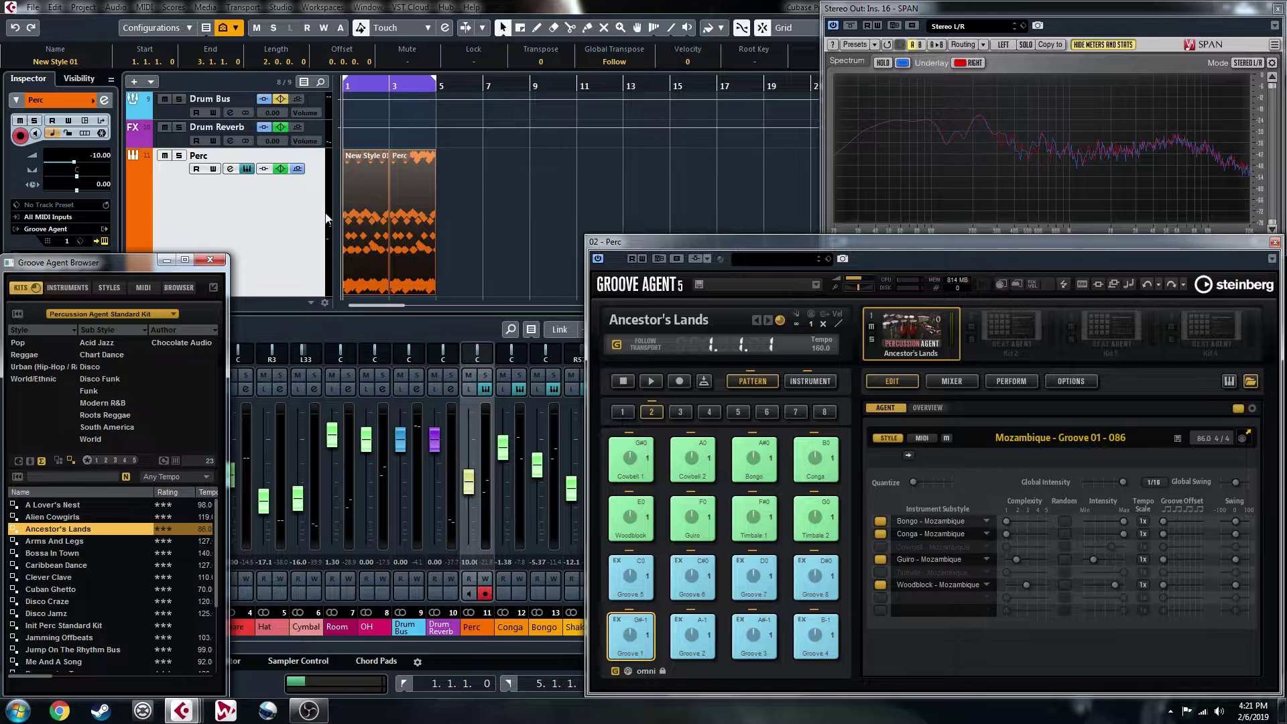
{"action": "key", "text": "Delete"}
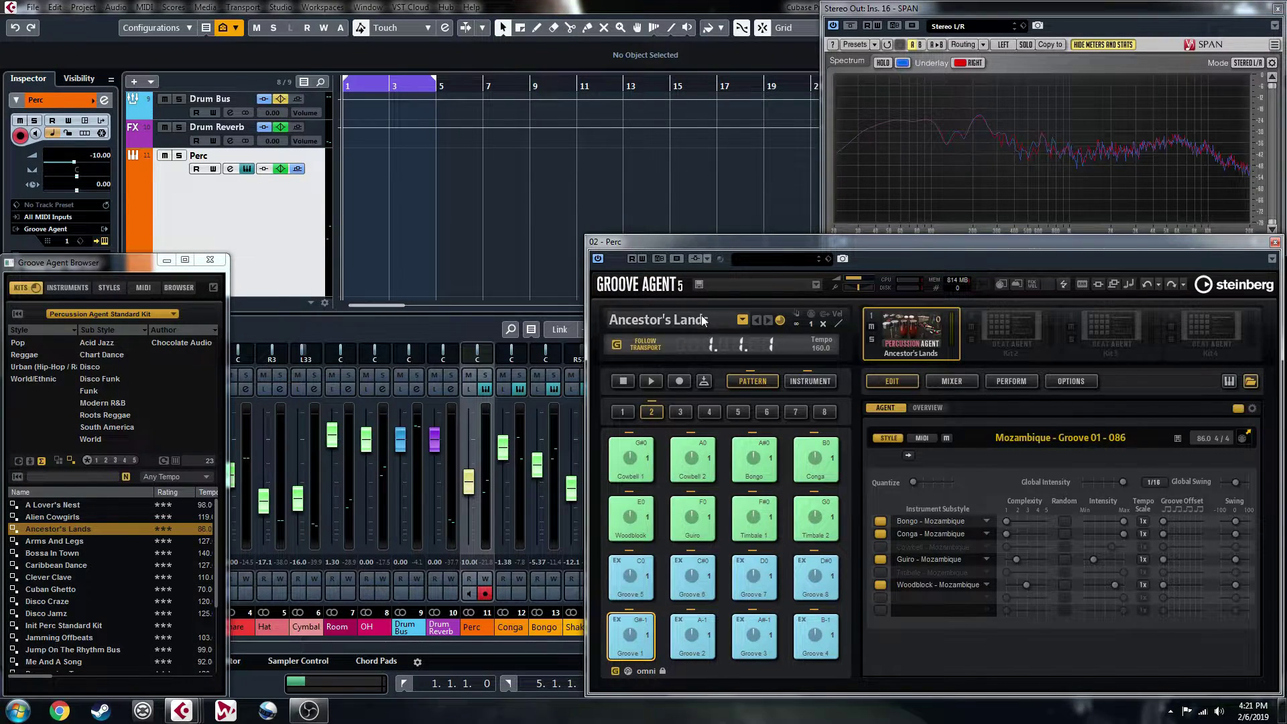
- Audition Mozambique Grooves 06, 07 and 04, then the Conga and Bongo patterns, and stop
{"action": "key", "text": "space"}
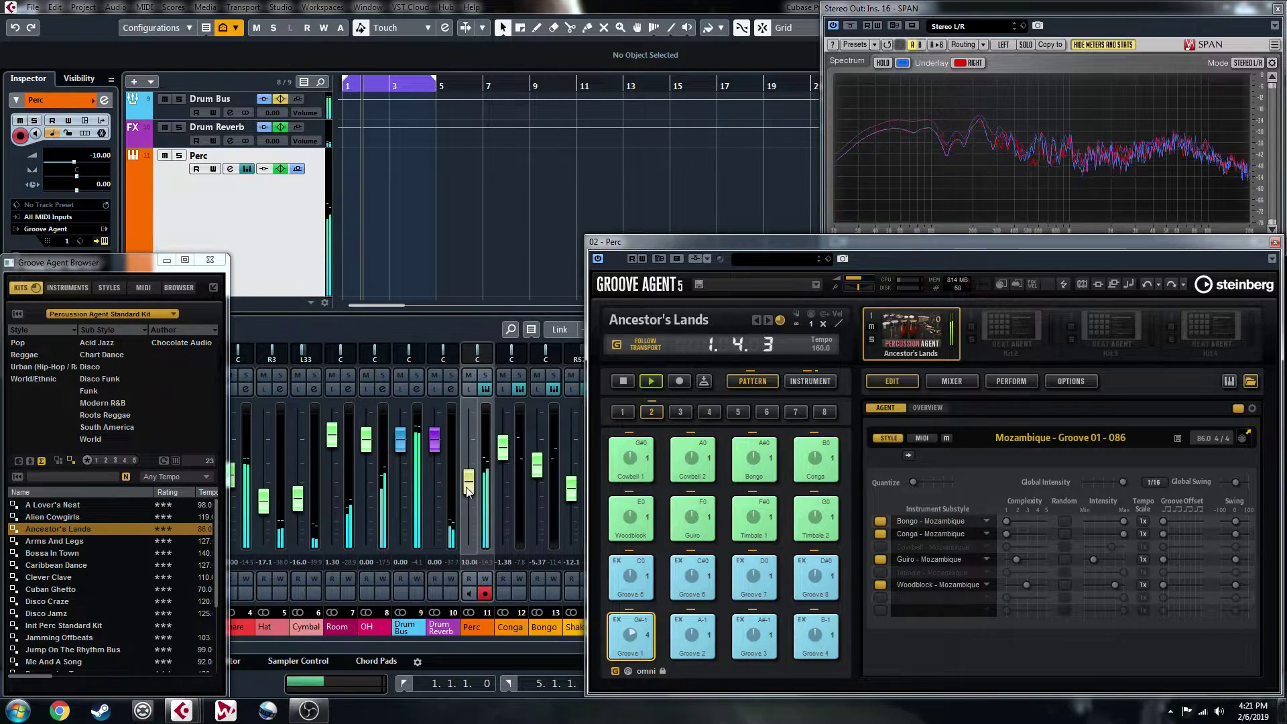
{"action": "left_click", "coordinate": [692, 577]}
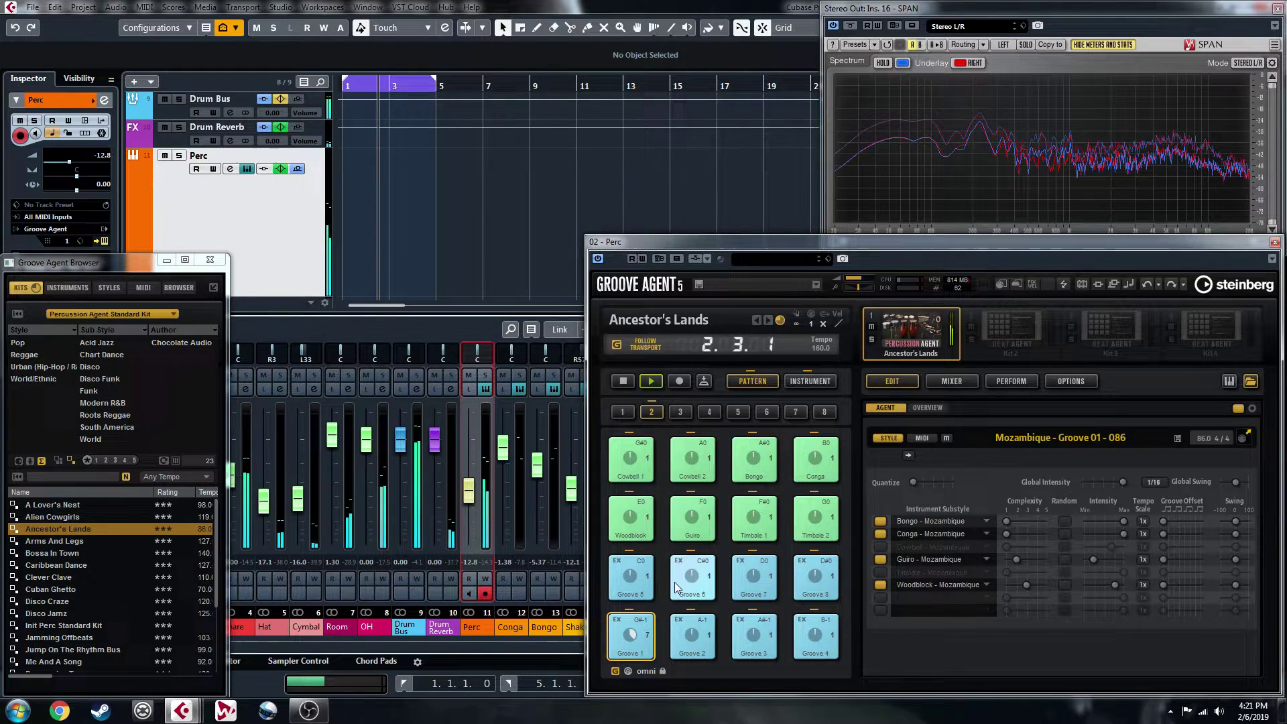
{"action": "left_click", "coordinate": [771, 576]}
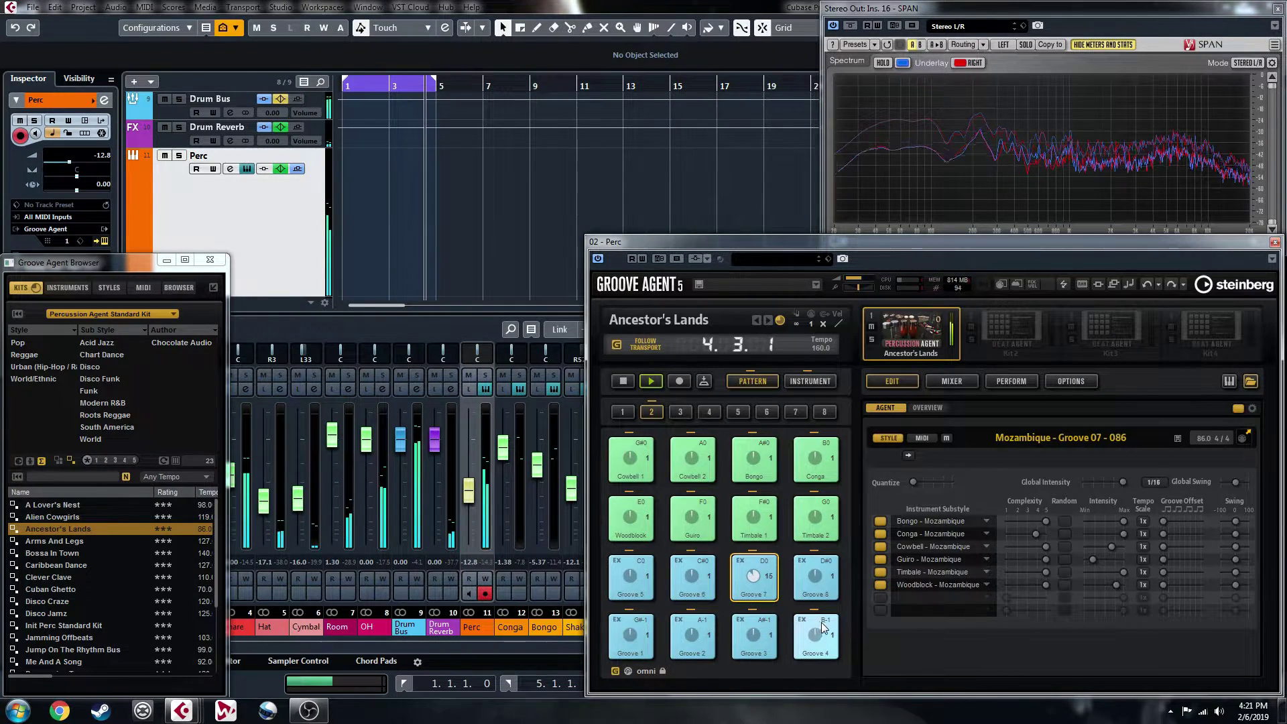
{"action": "left_click", "coordinate": [823, 632]}
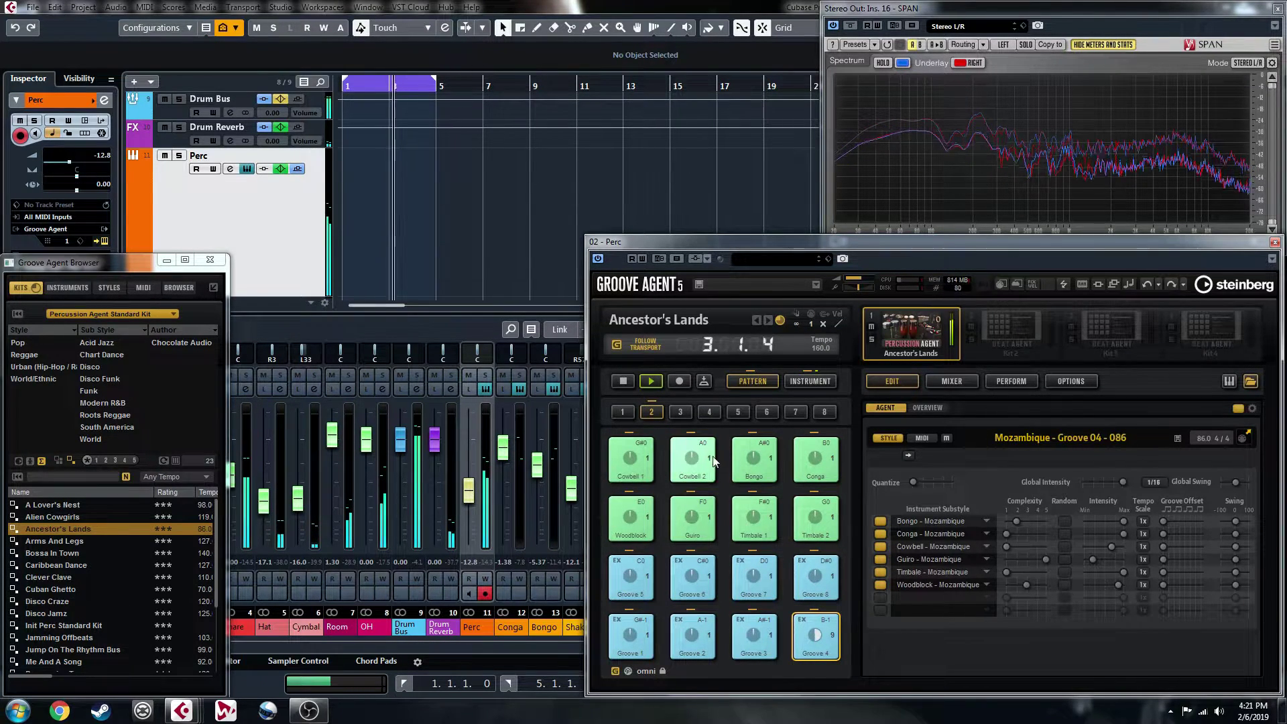
{"action": "left_click", "coordinate": [813, 463]}
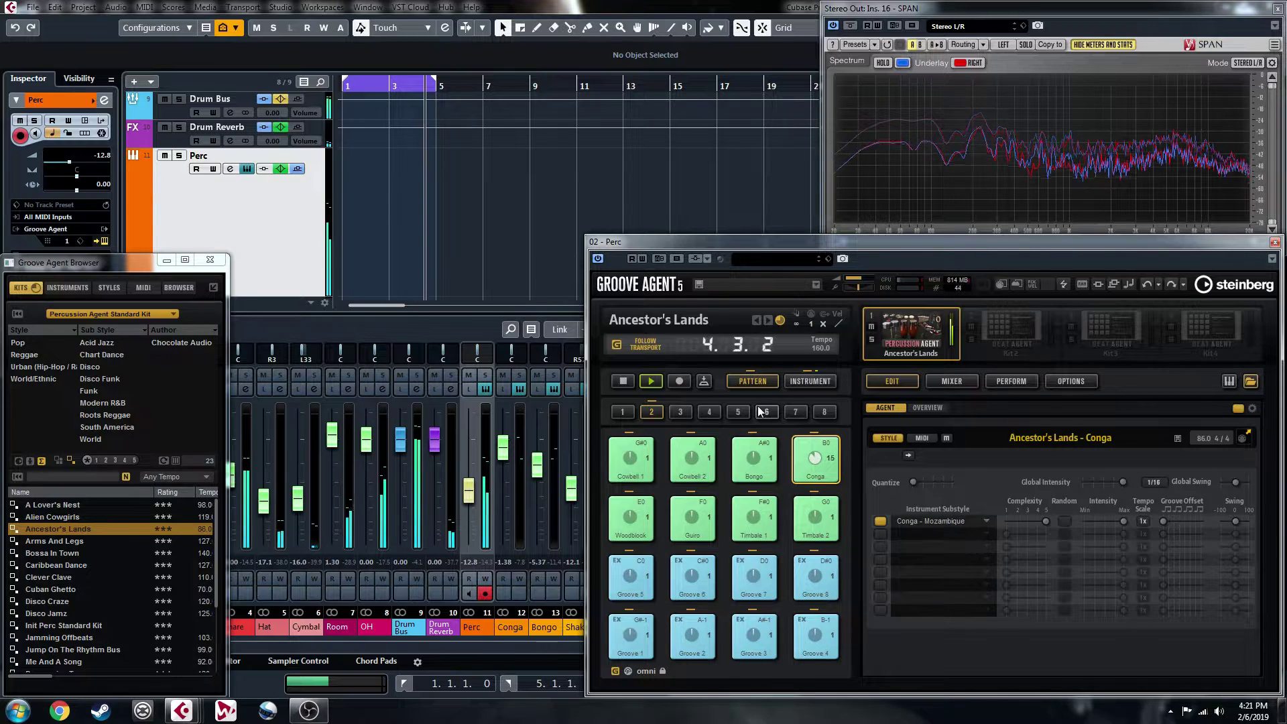
{"action": "left_click", "coordinate": [746, 450]}
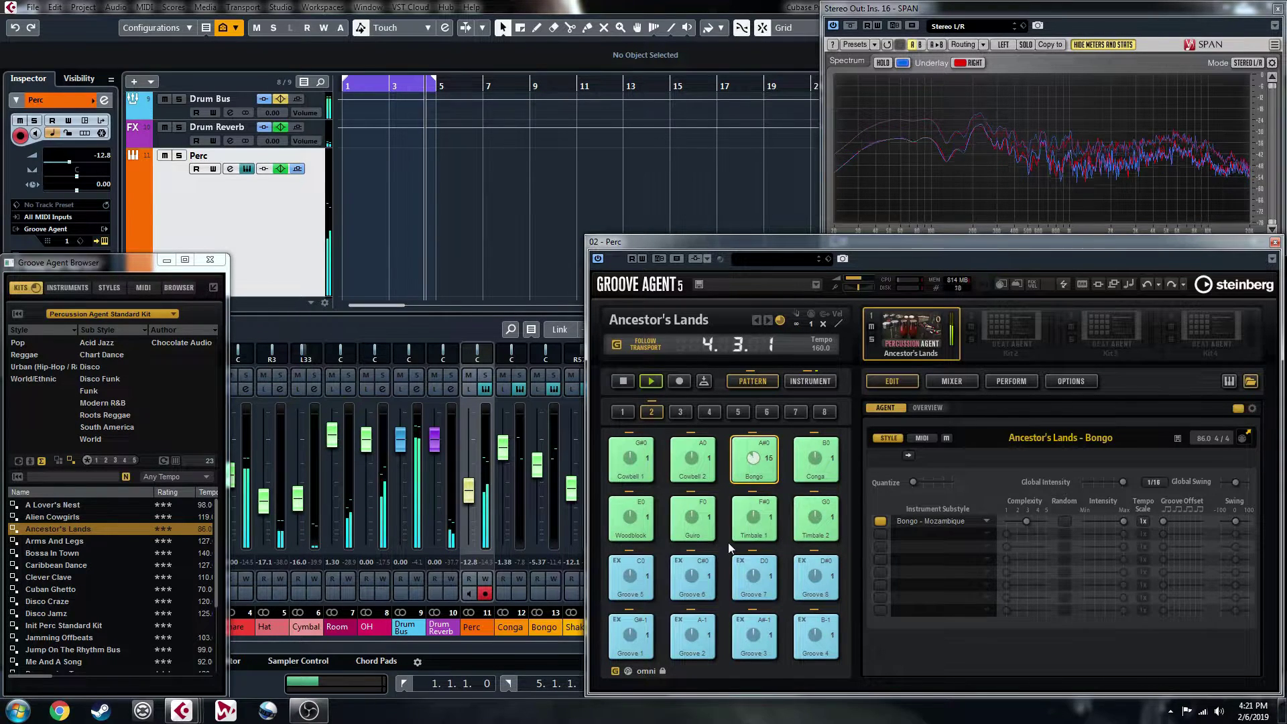
{"action": "key", "text": "space"}
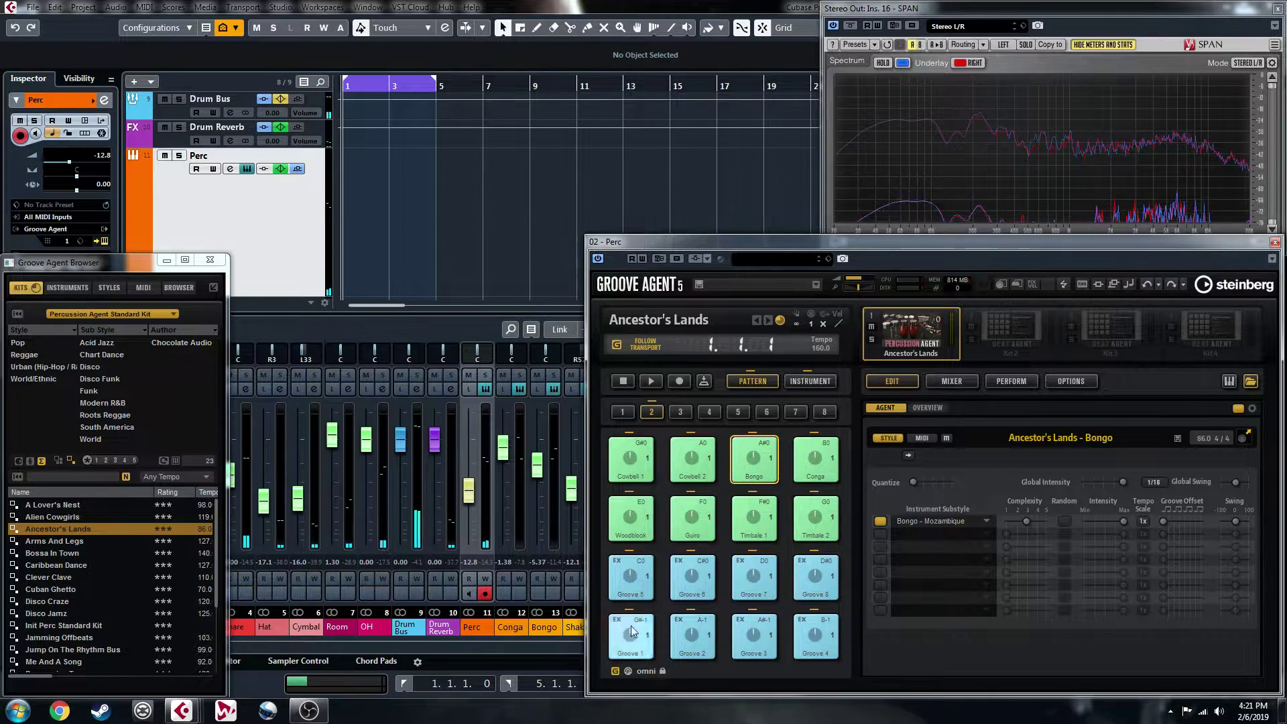
- Load the Bossa In Town kit and audition its Bossanova Groove 7, 02 and 05 patterns
{"action": "double_click", "coordinate": [48, 554]}
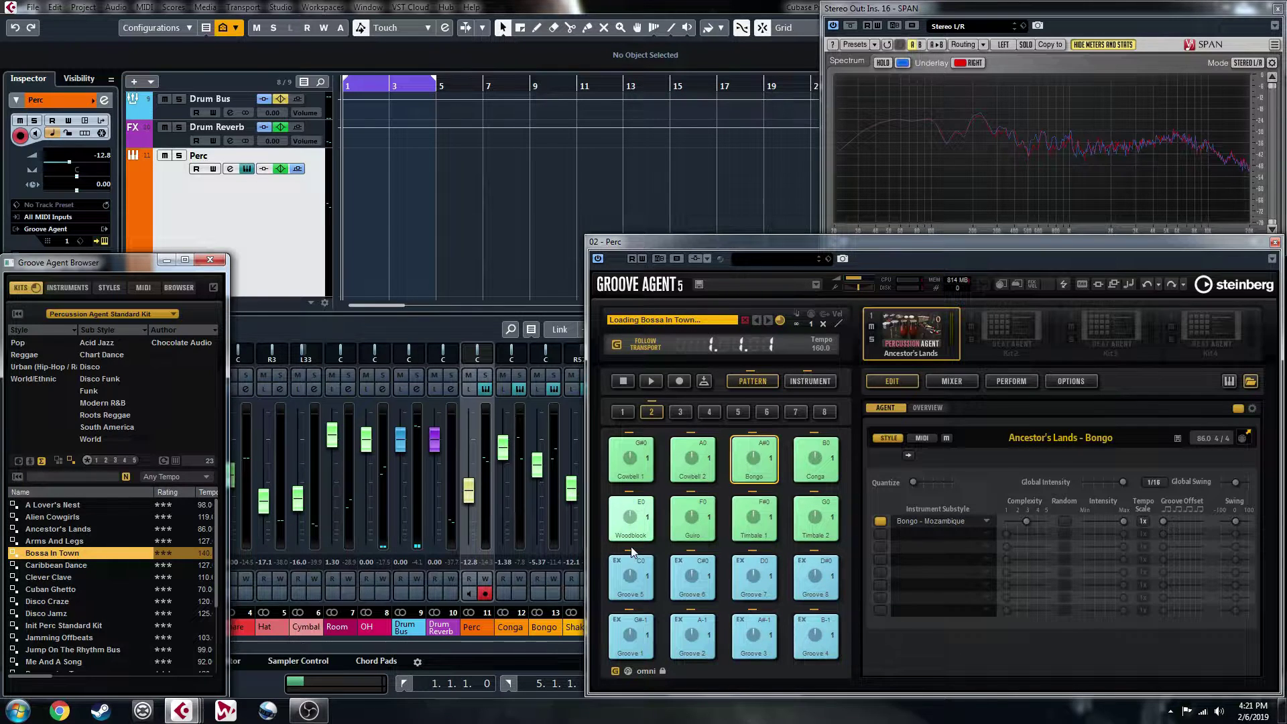
{"action": "key", "text": "space"}
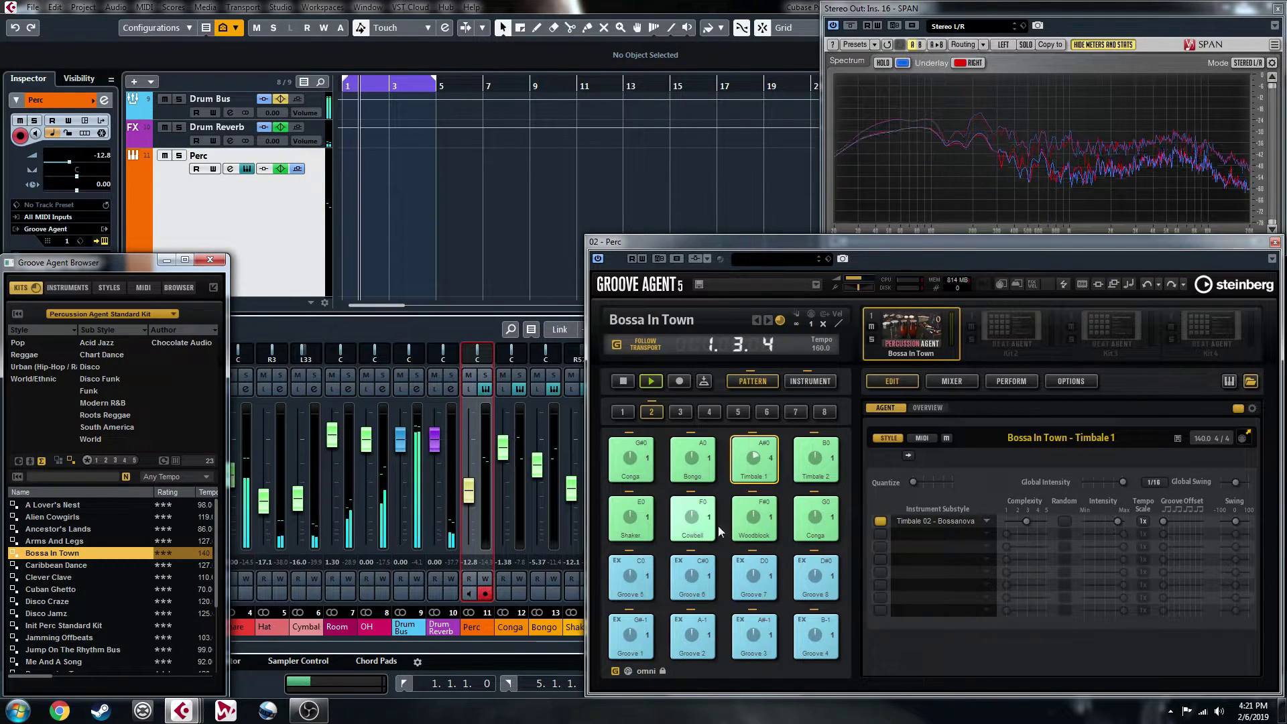
{"action": "left_click", "coordinate": [754, 577]}
{"action": "left_click", "coordinate": [693, 636]}
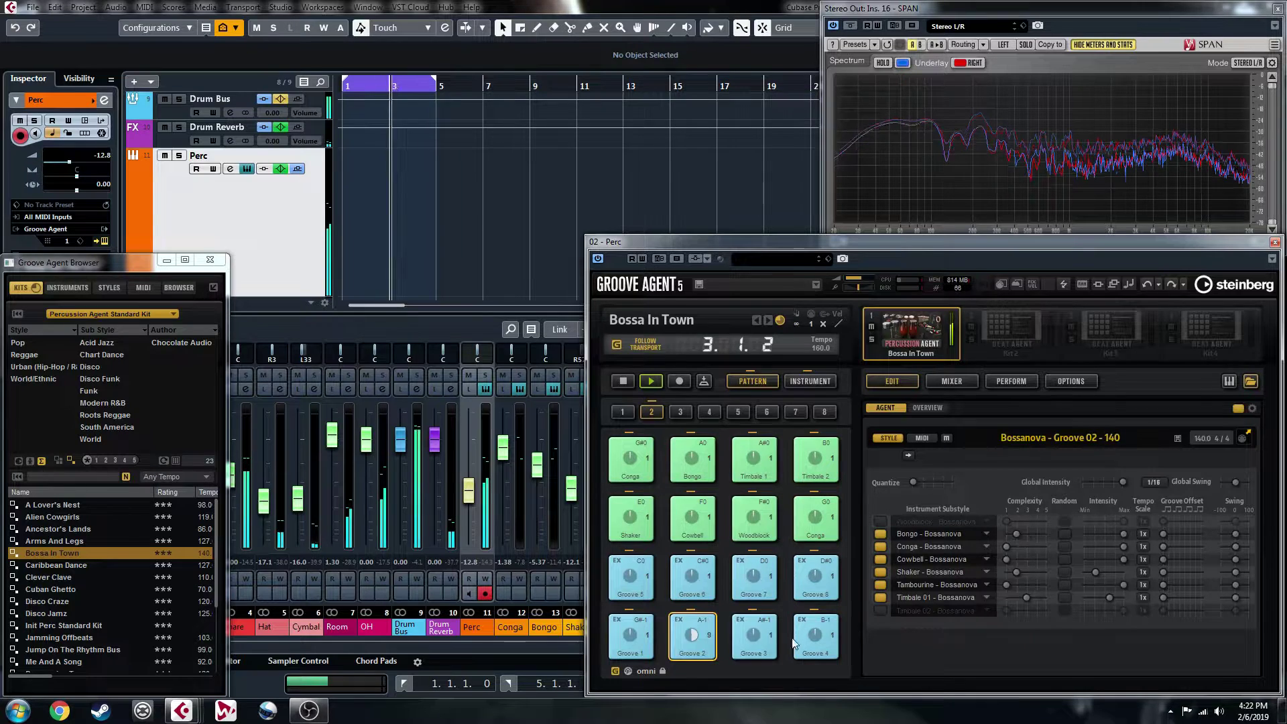
{"action": "left_click", "coordinate": [640, 586]}
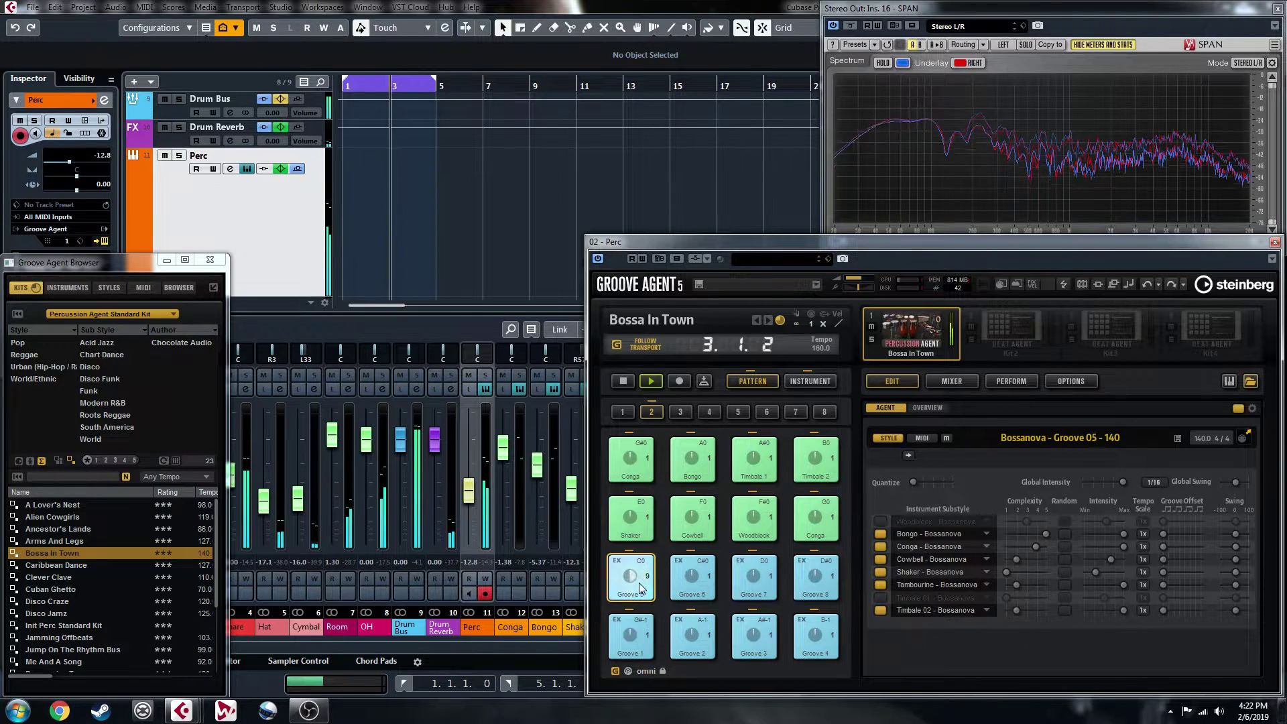
- Play the Groove 8 pattern, then the Conga pattern, and stop playback
{"action": "left_click", "coordinate": [826, 573]}
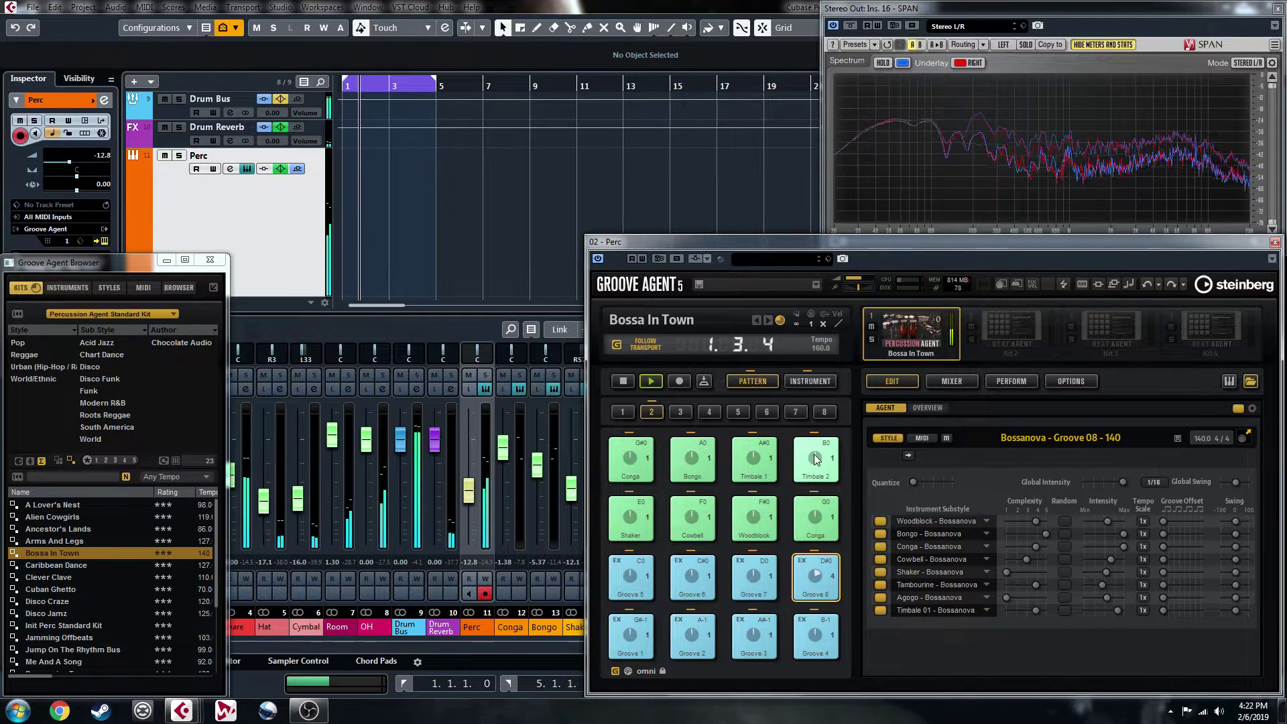
{"action": "left_click", "coordinate": [820, 518]}
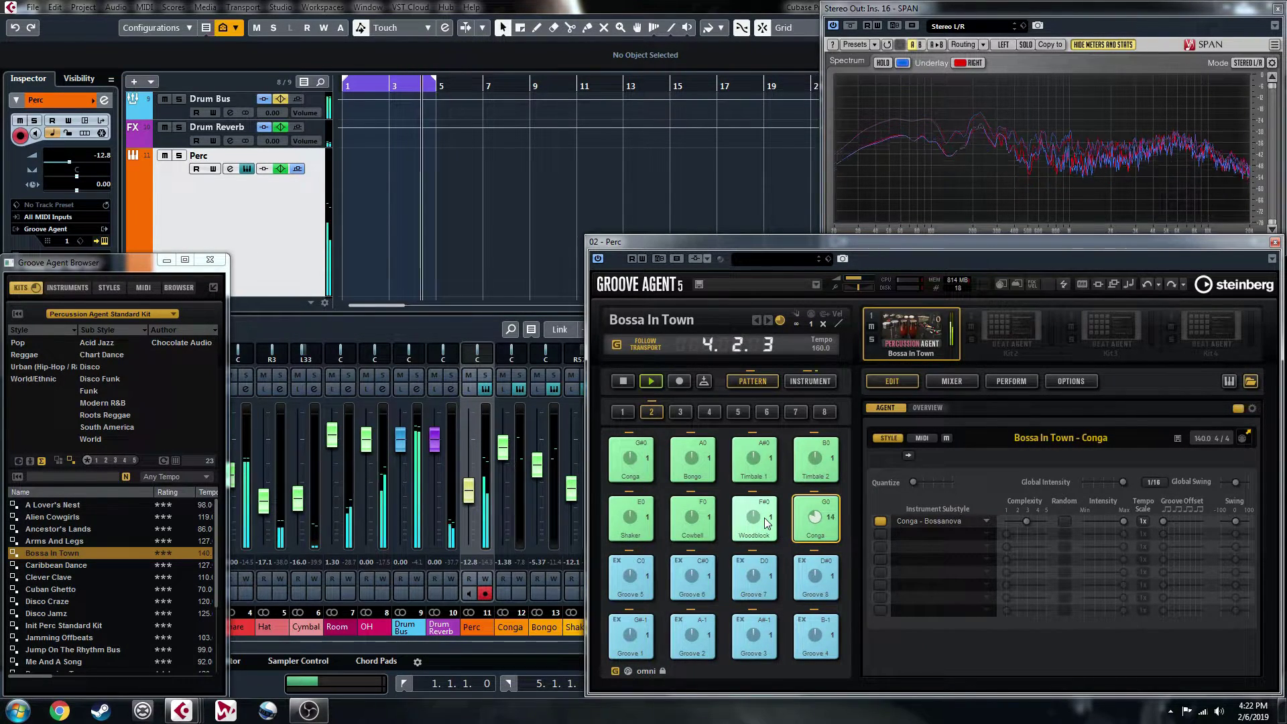
{"action": "key", "text": "space"}
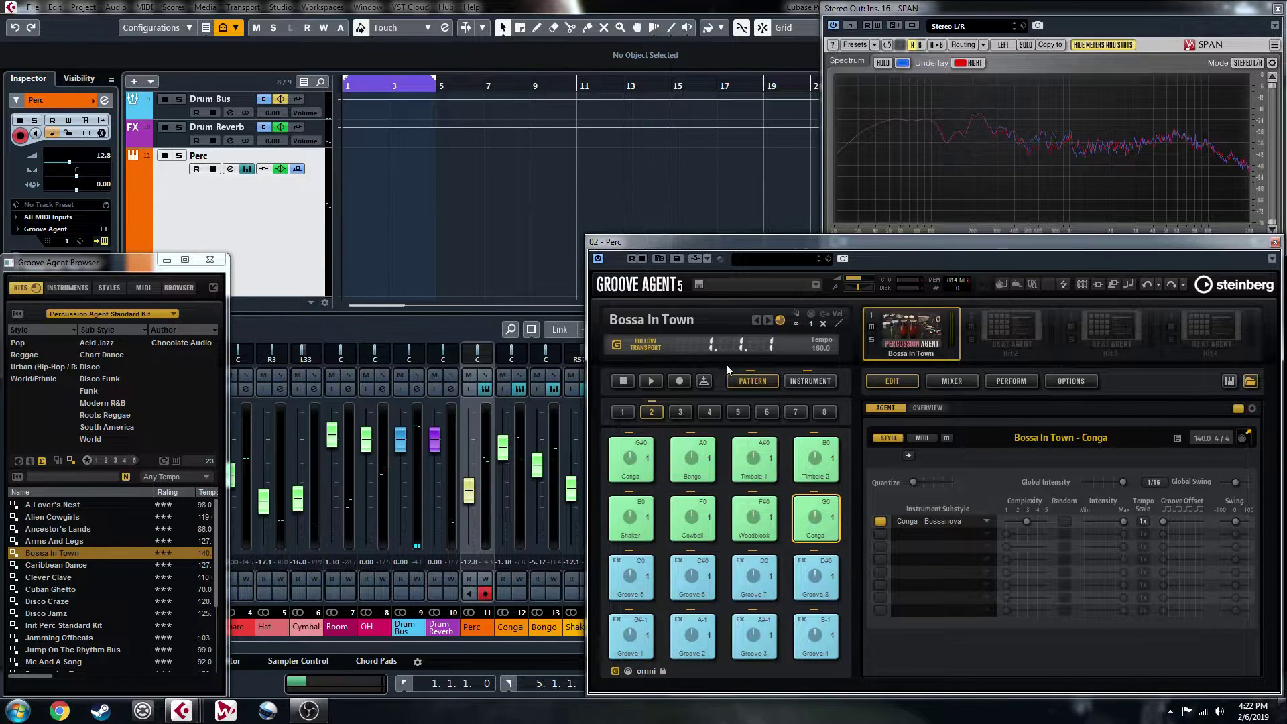
- Show the kit's instruments and audition the triangle, agogo, guiro, sleigh bells and woodblock
{"action": "left_click", "coordinate": [810, 379]}
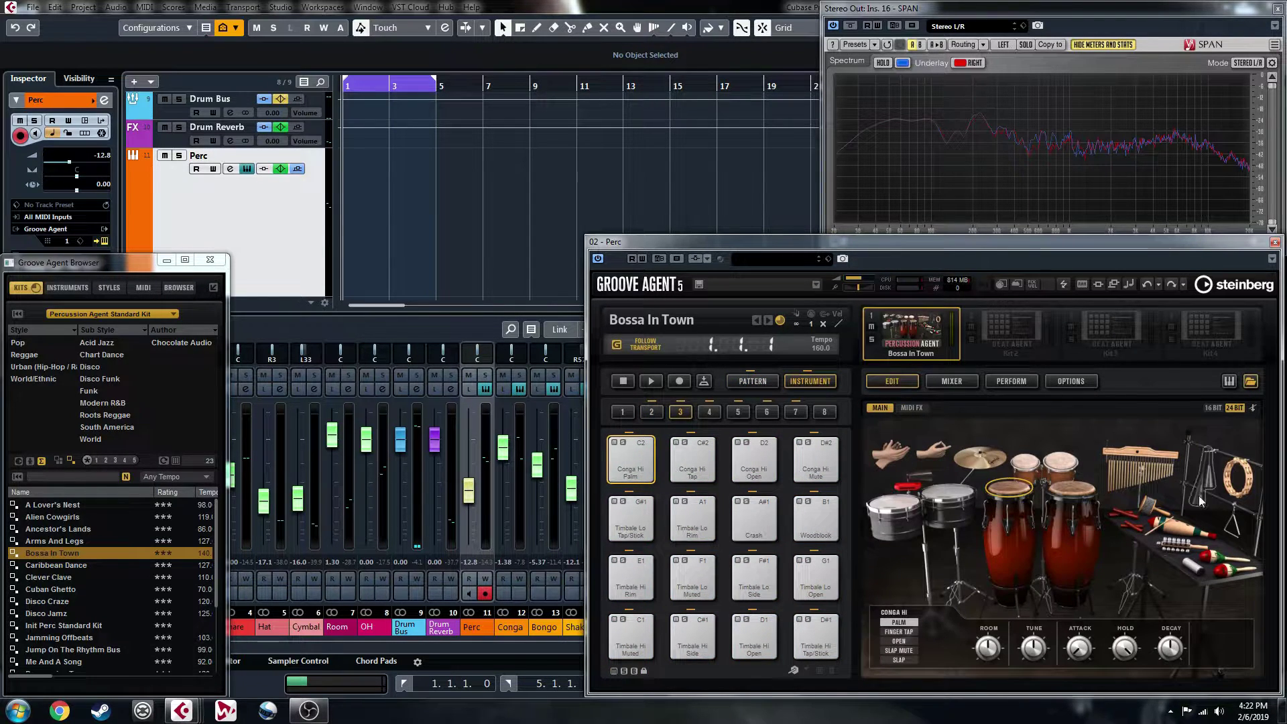
{"action": "left_click", "coordinate": [1234, 527]}
{"action": "left_click", "coordinate": [1201, 484]}
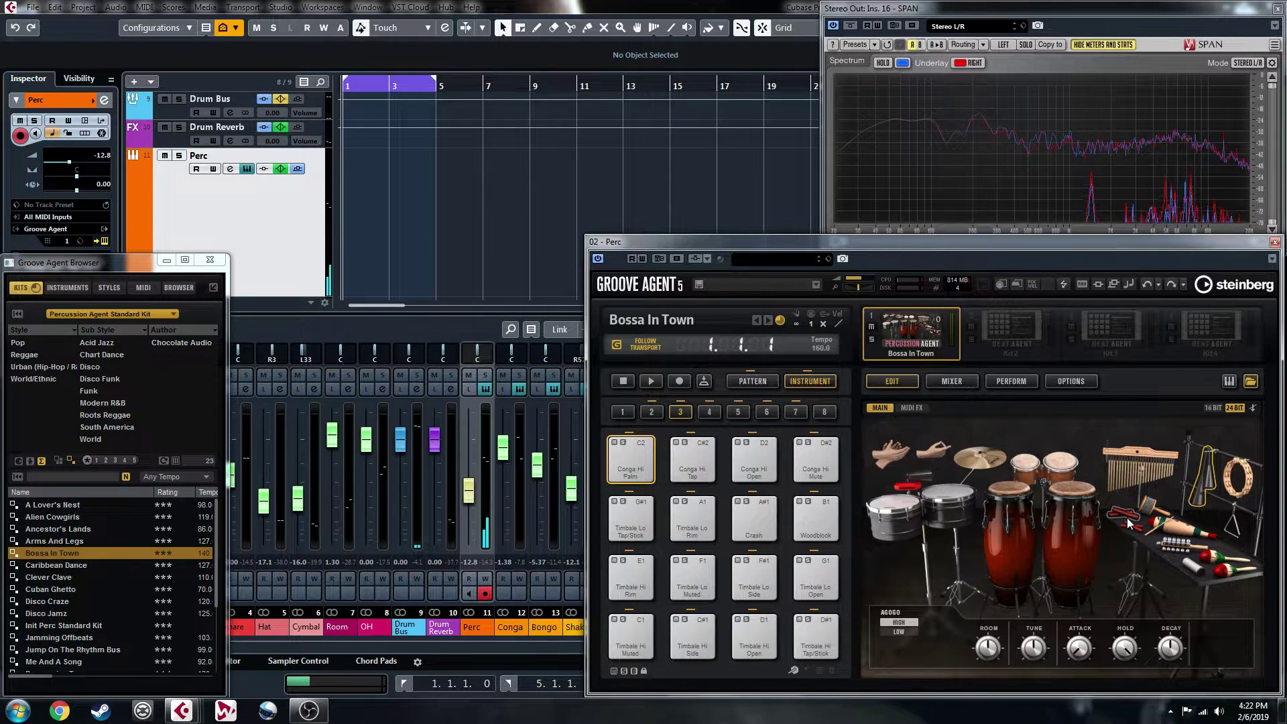
{"action": "left_click", "coordinate": [1165, 524]}
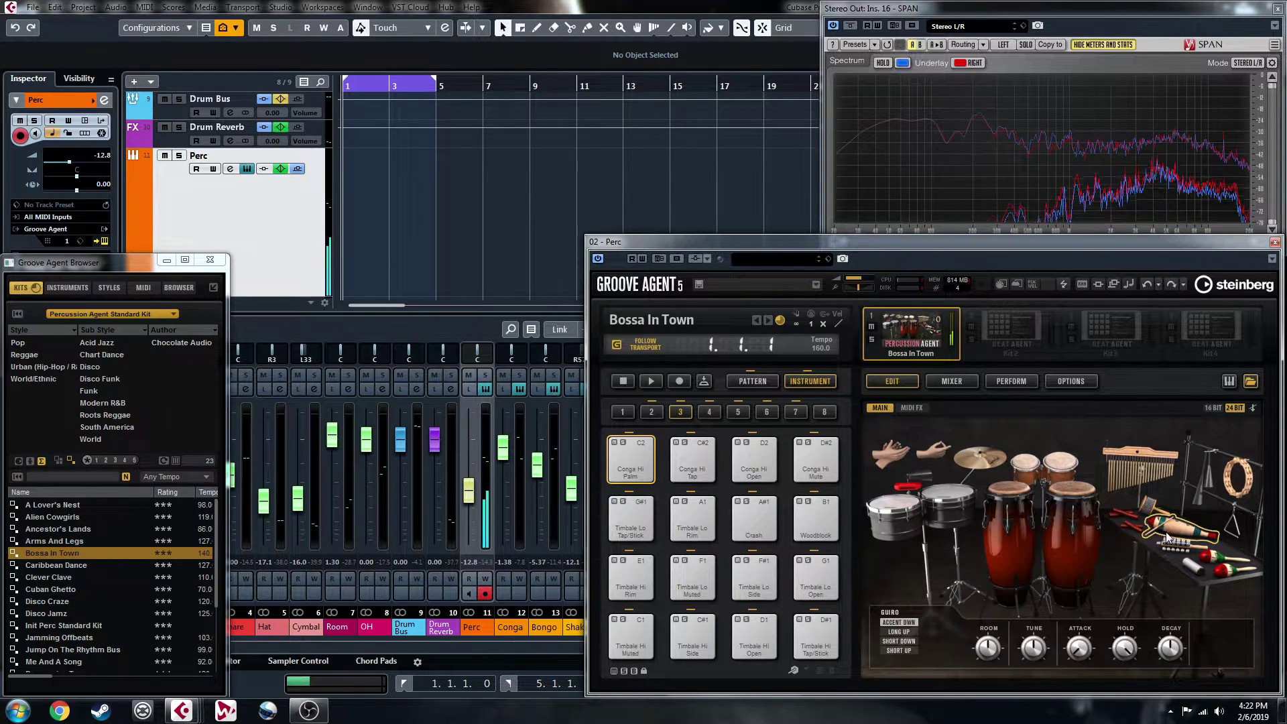
{"action": "left_click", "coordinate": [1179, 544]}
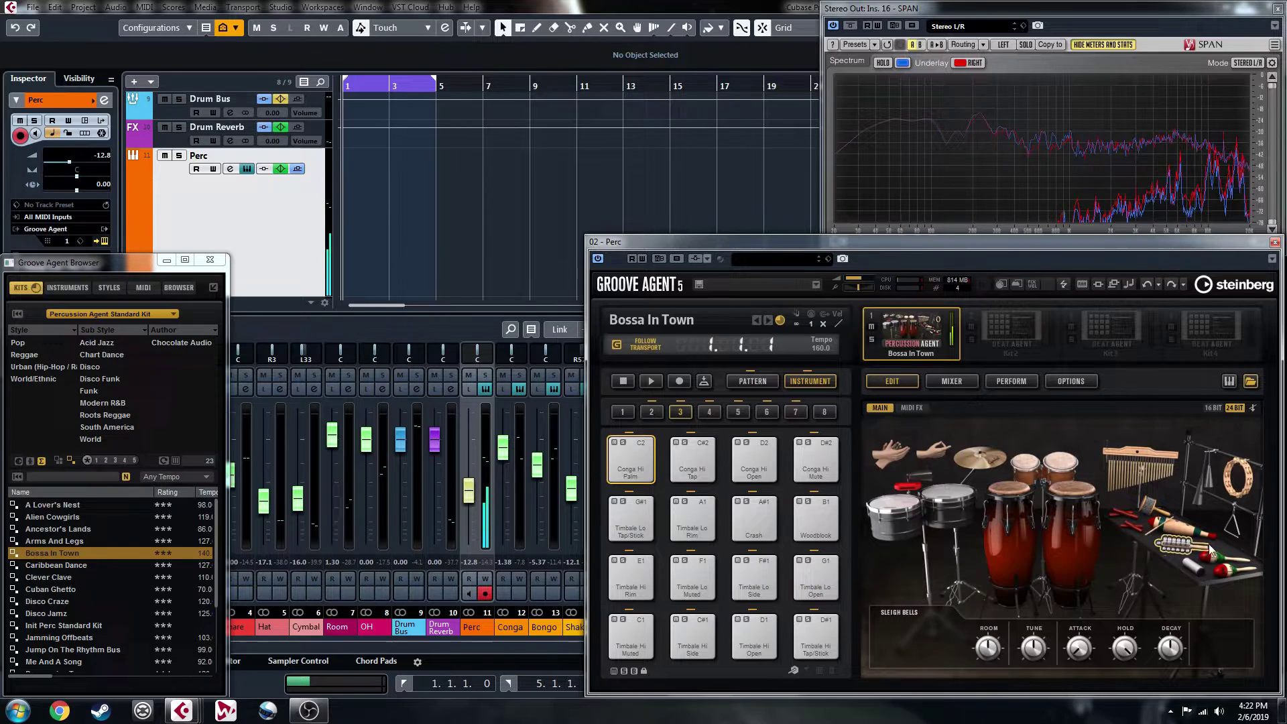
{"action": "left_click", "coordinate": [908, 488]}
{"action": "key", "text": "space"}
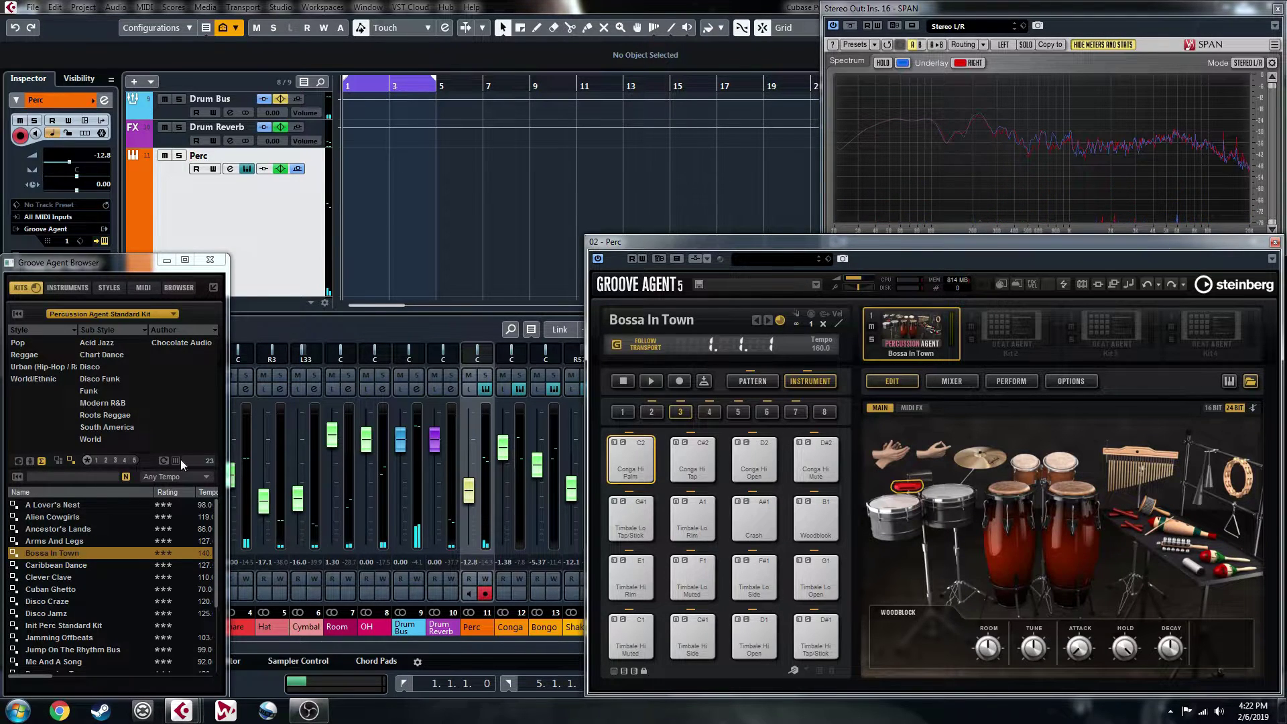
{"action": "left_click", "coordinate": [660, 380]}
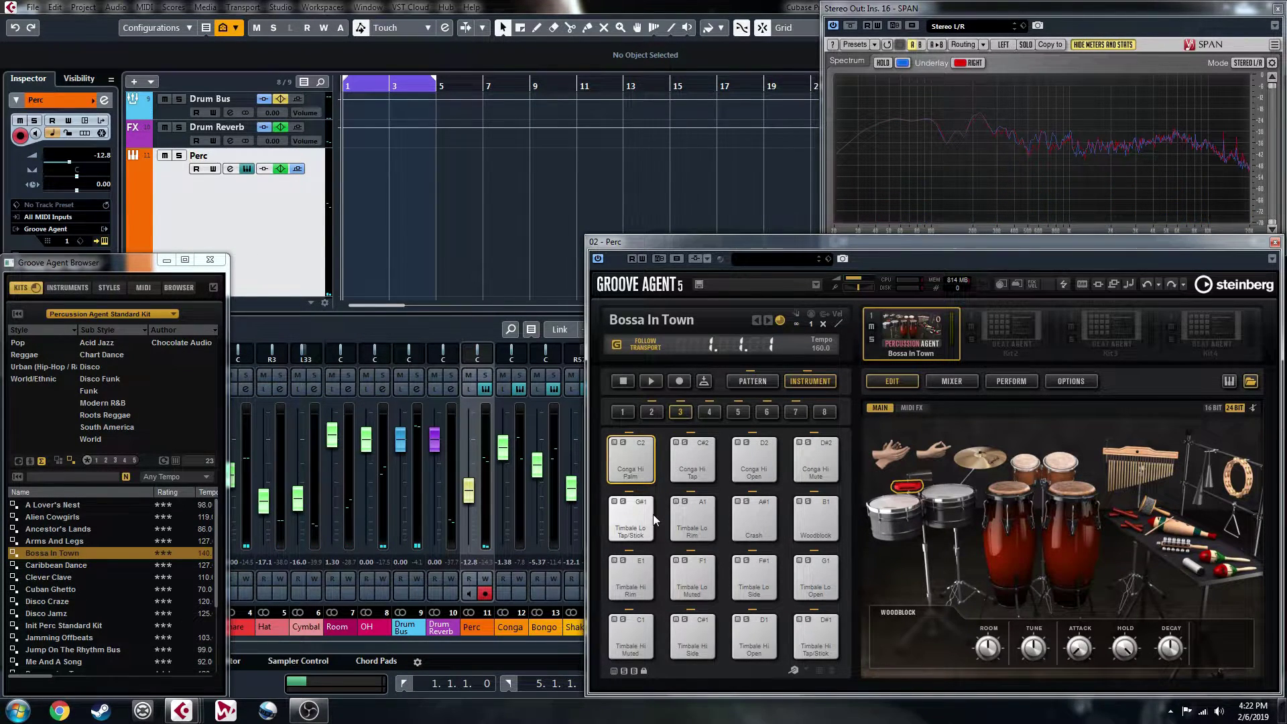
- Load the Cuban Ghetto kit and play its Groove 2 and Groove 5 patterns
{"action": "left_click", "coordinate": [57, 589]}
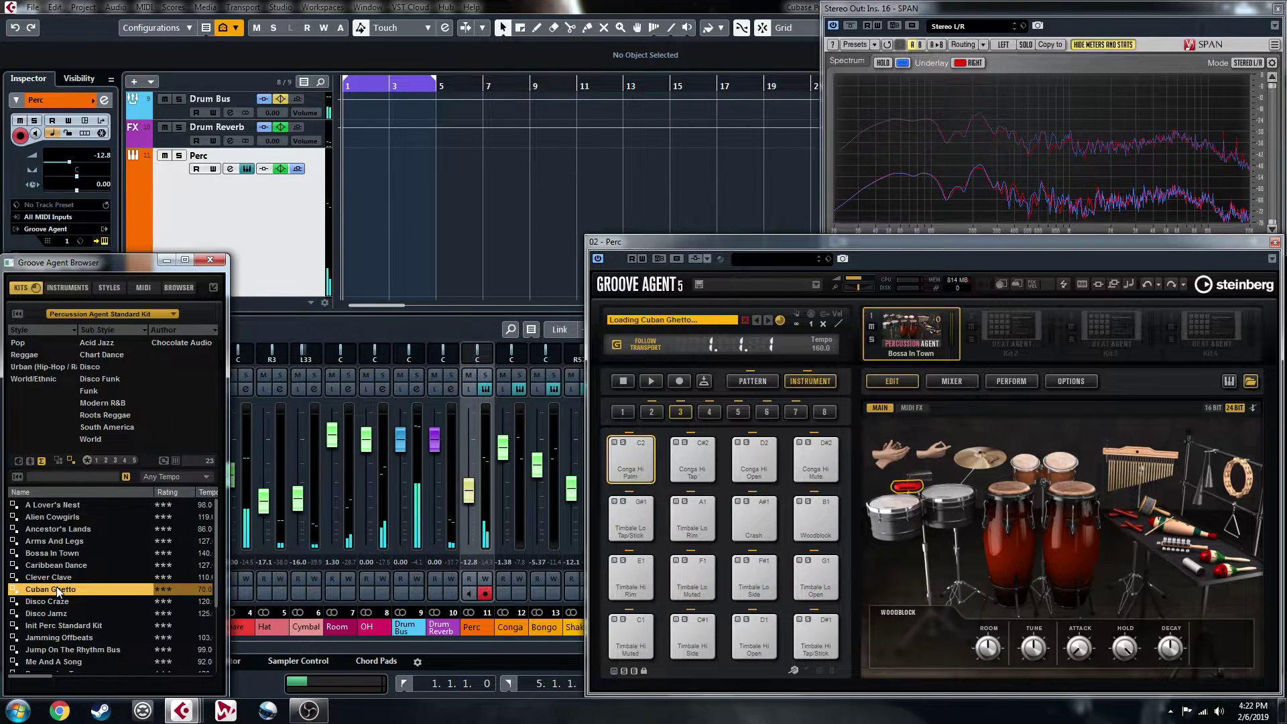
{"action": "key", "text": "space"}
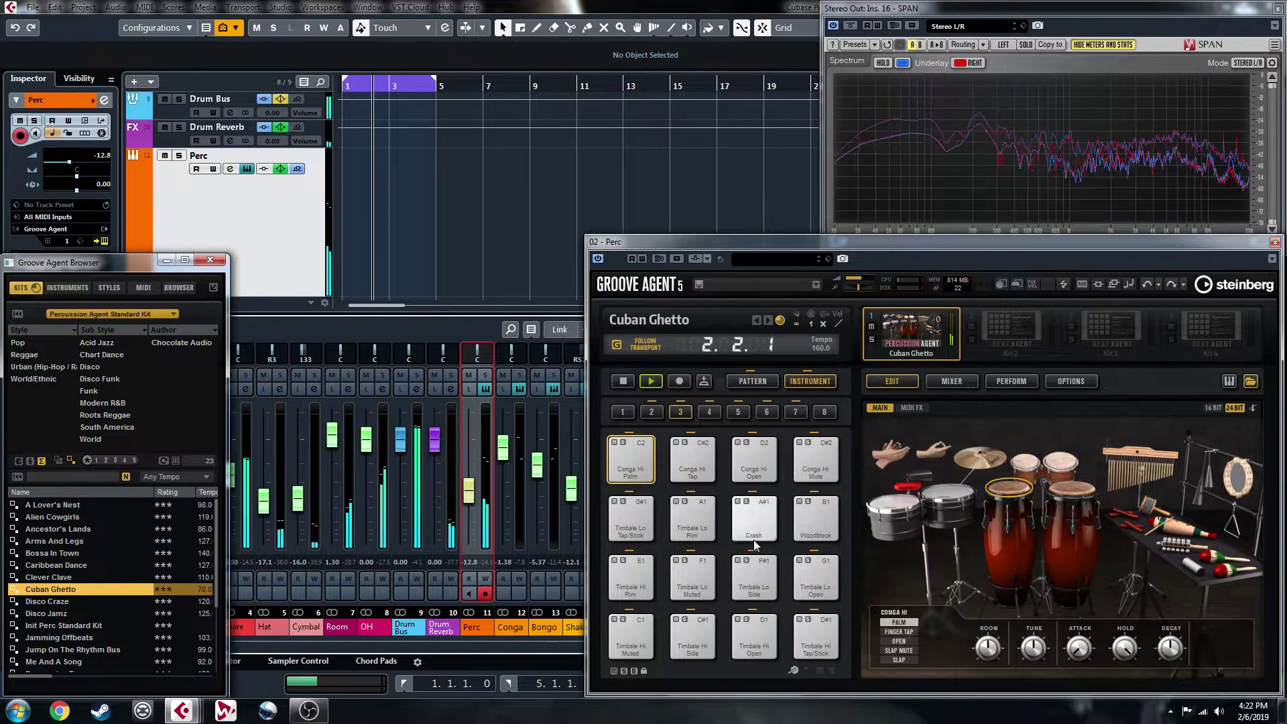
{"action": "left_click", "coordinate": [751, 380]}
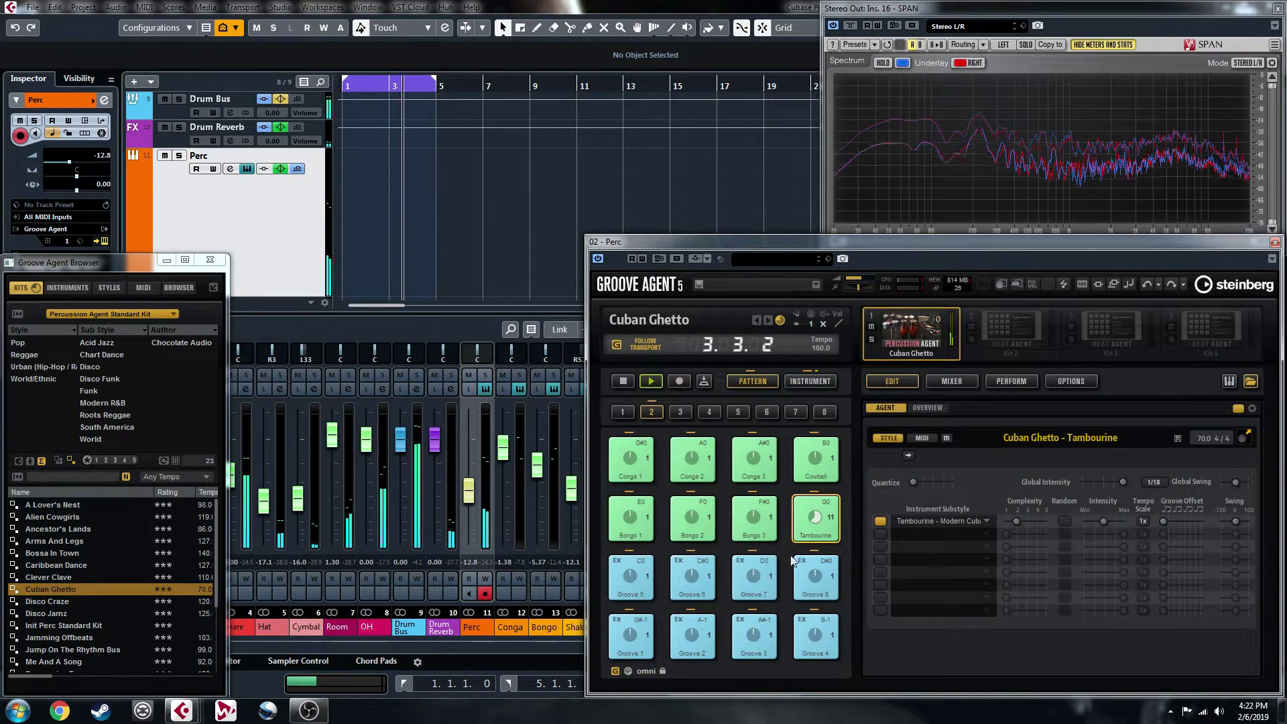
{"action": "left_click", "coordinate": [693, 636]}
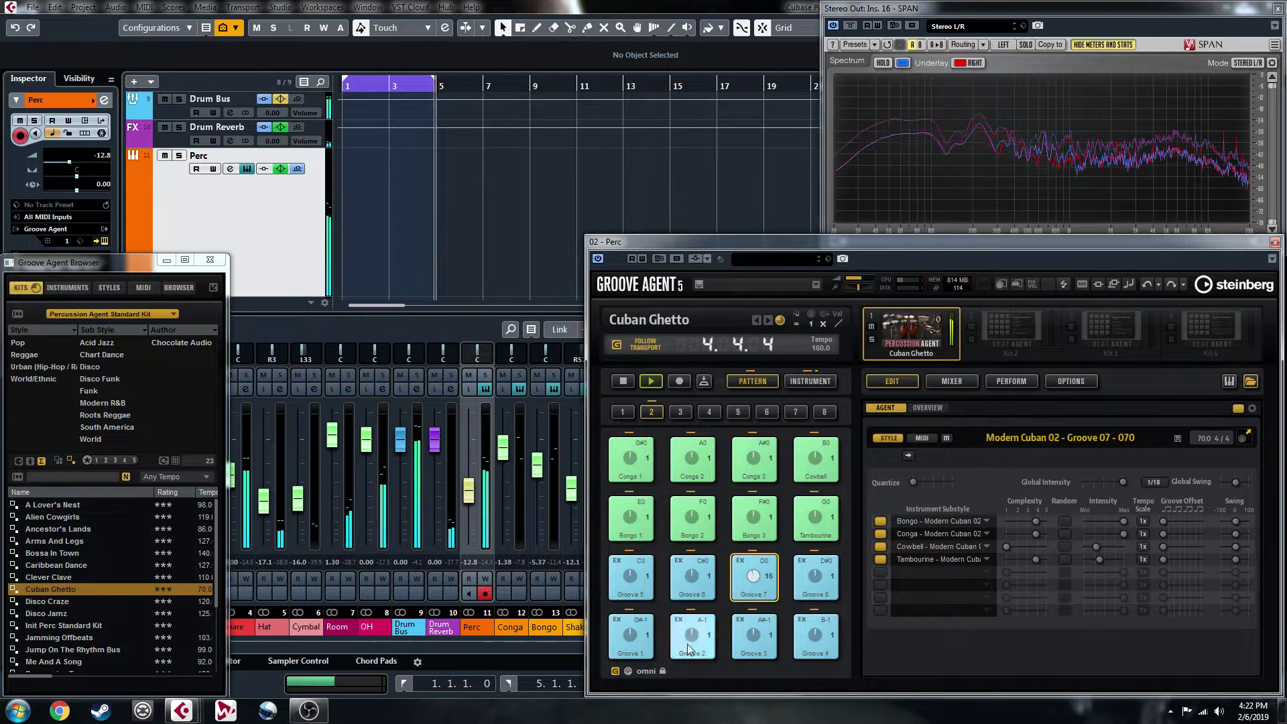
{"action": "left_click", "coordinate": [631, 582]}
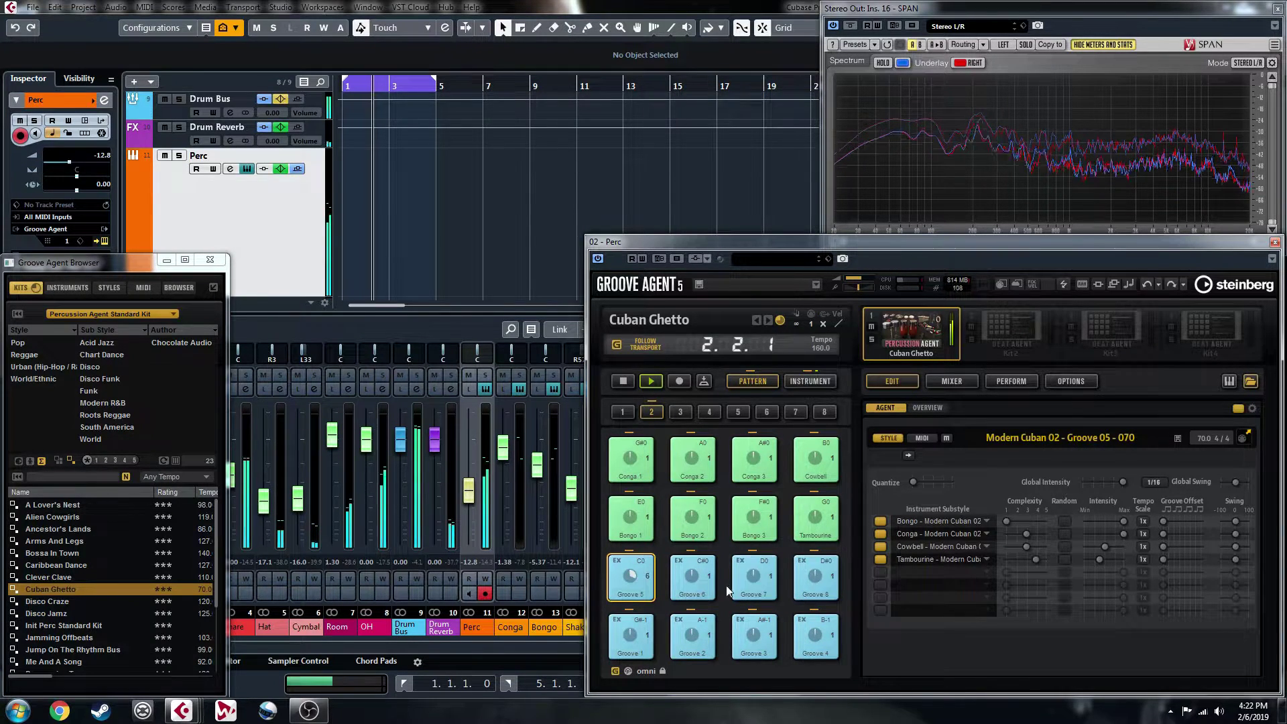
{"action": "key", "text": "space"}
- Load the Disco Craze kit and play its Disco Funk 02 - Groove 07 - 120 pattern, then stop playback
{"action": "double_click", "coordinate": [47, 598]}
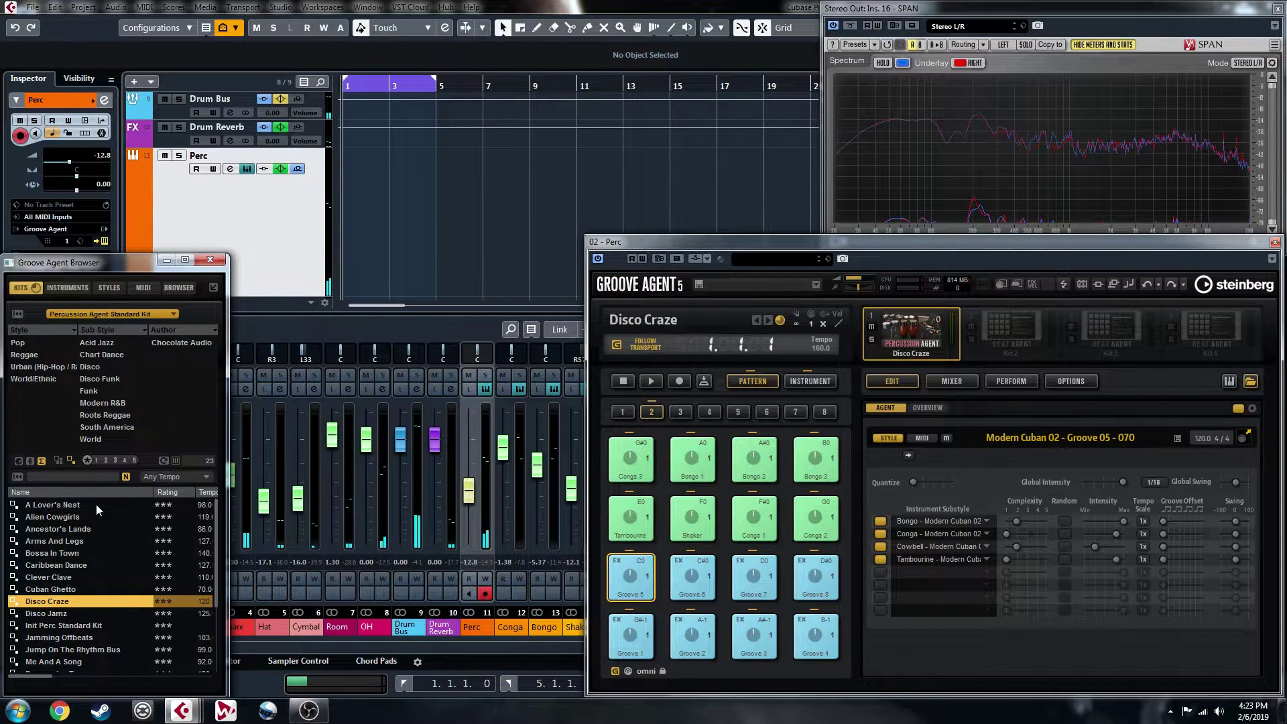
{"action": "key", "text": "space"}
{"action": "left_click", "coordinate": [764, 576]}
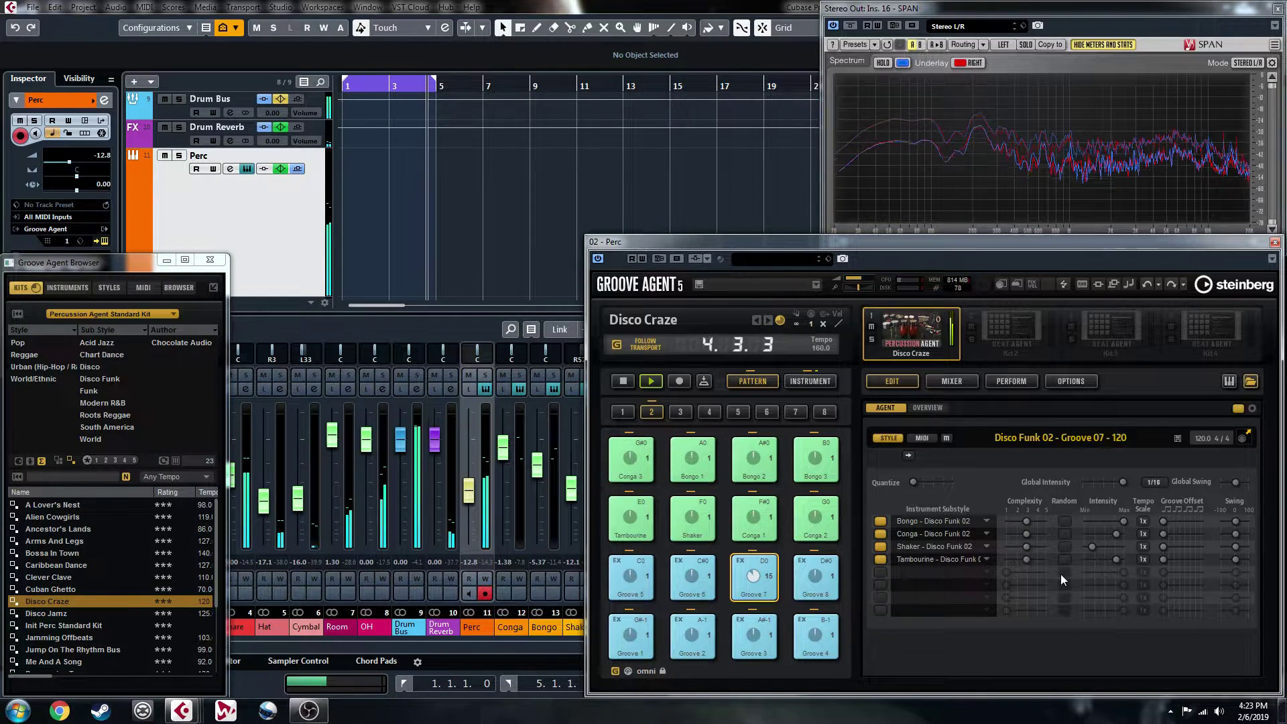
{"action": "key", "text": "space"}
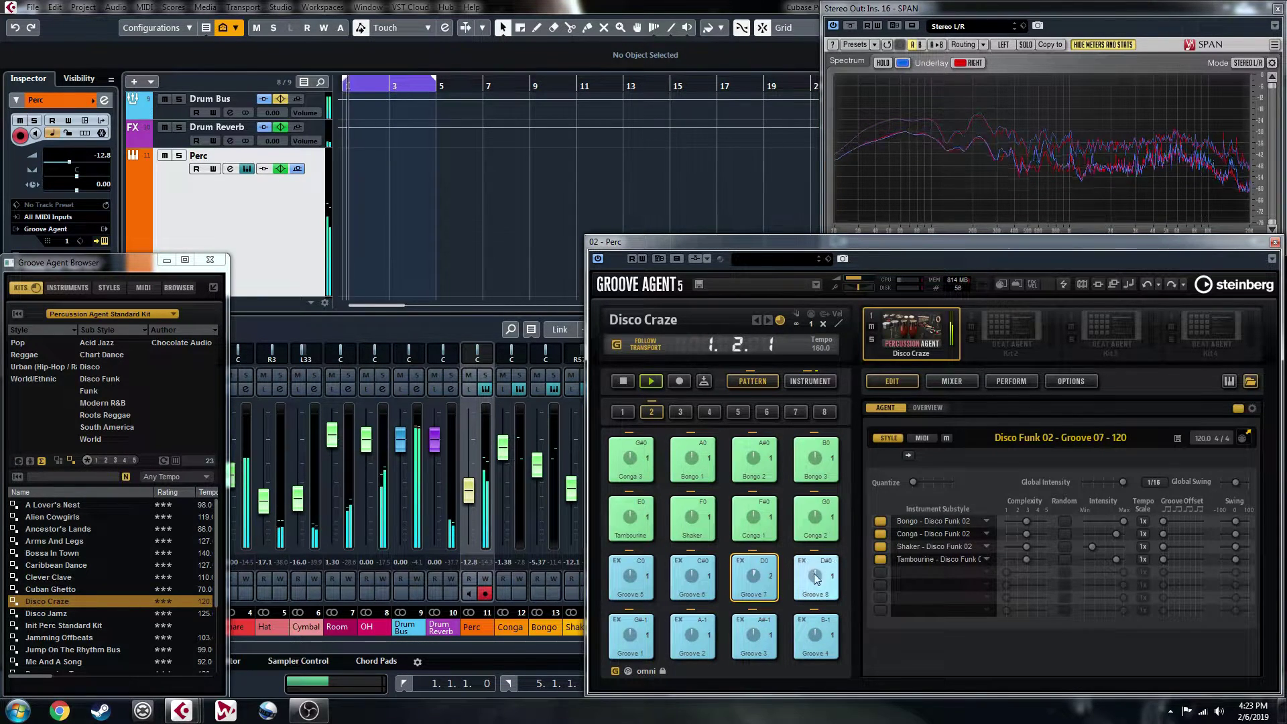
- Load Disco Jamz and play its Pop 02 Groove 02 with Shaker 02 and Claps Small muted
{"action": "double_click", "coordinate": [46, 613]}
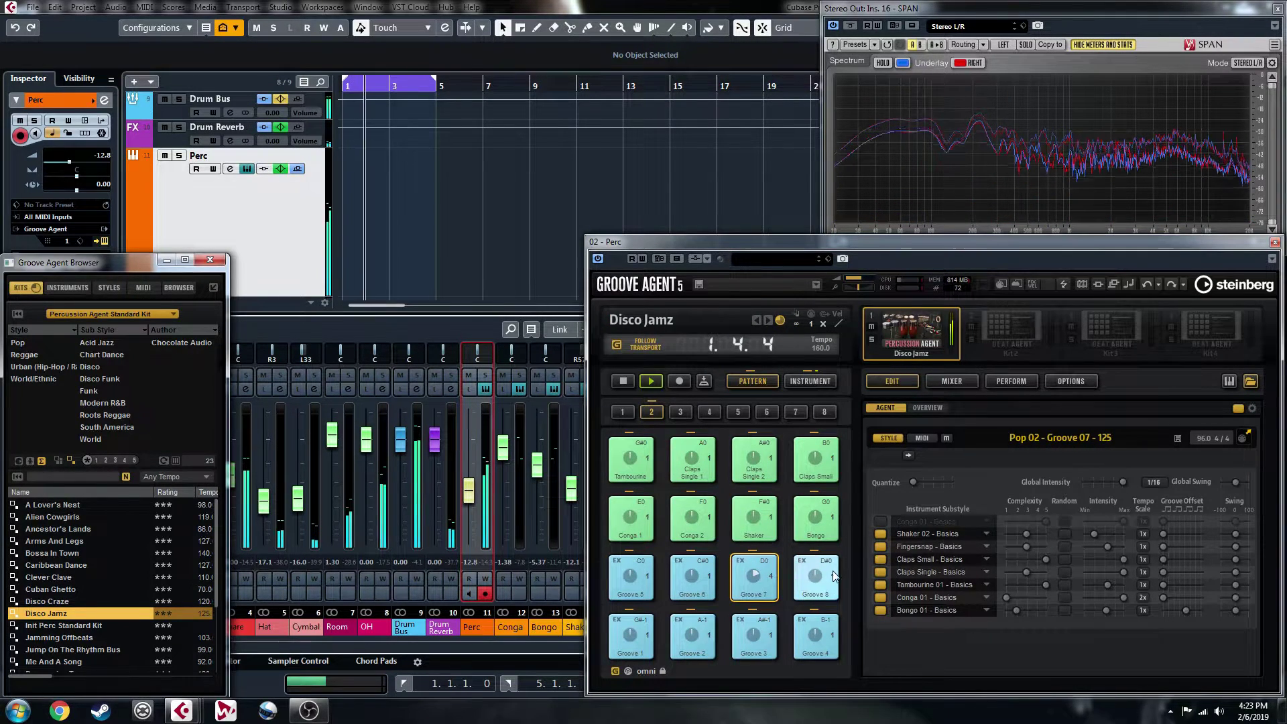
{"action": "left_click", "coordinate": [691, 632]}
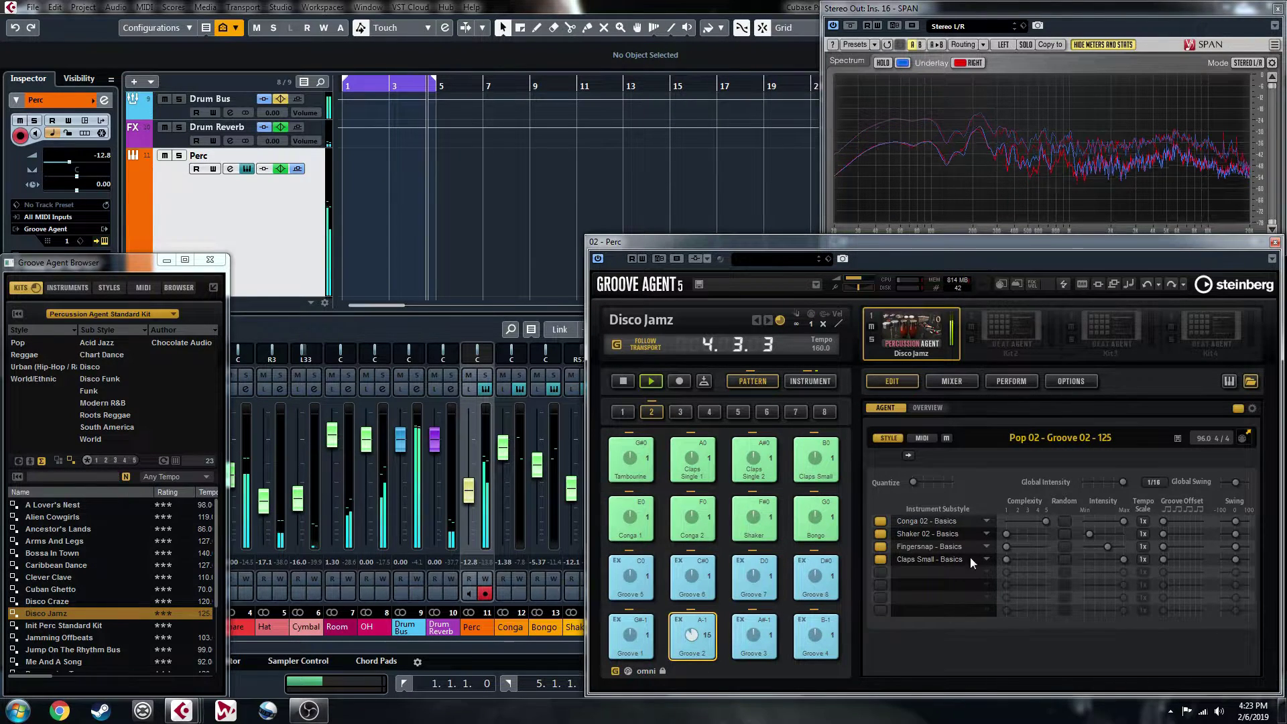
{"action": "left_click", "coordinate": [880, 533]}
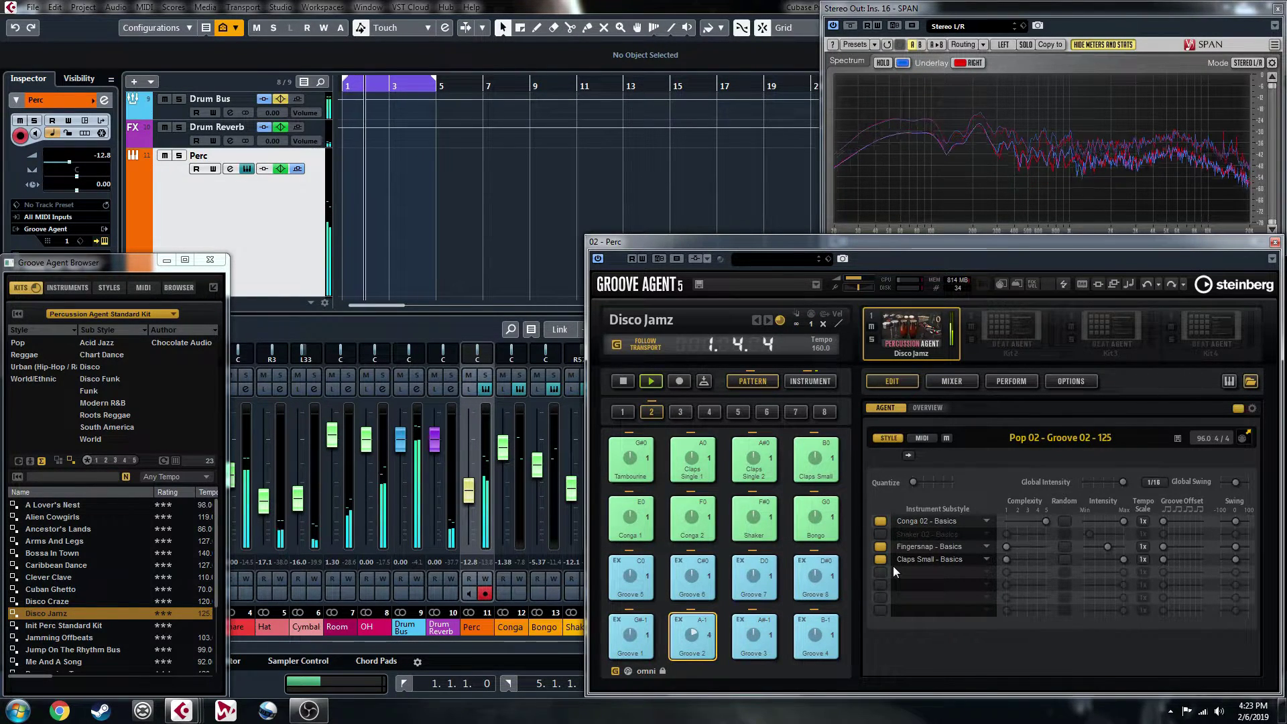
{"action": "left_click", "coordinate": [880, 562]}
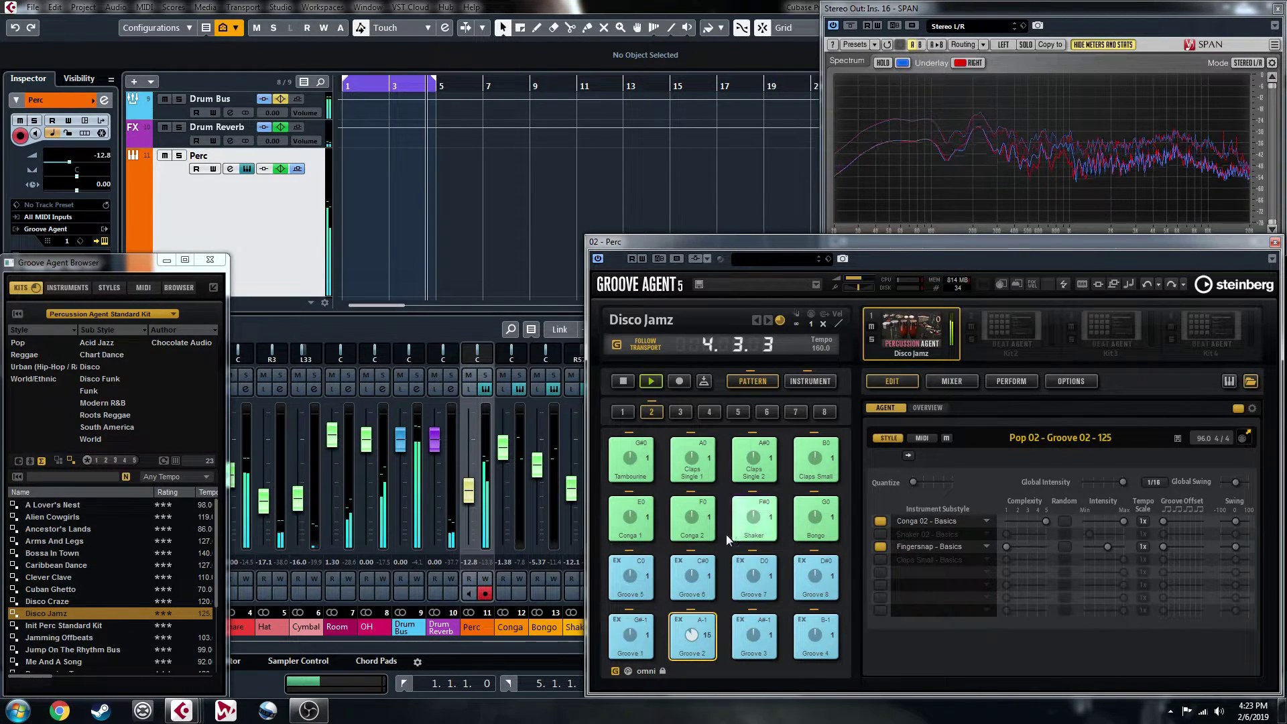
{"action": "key", "text": "space"}
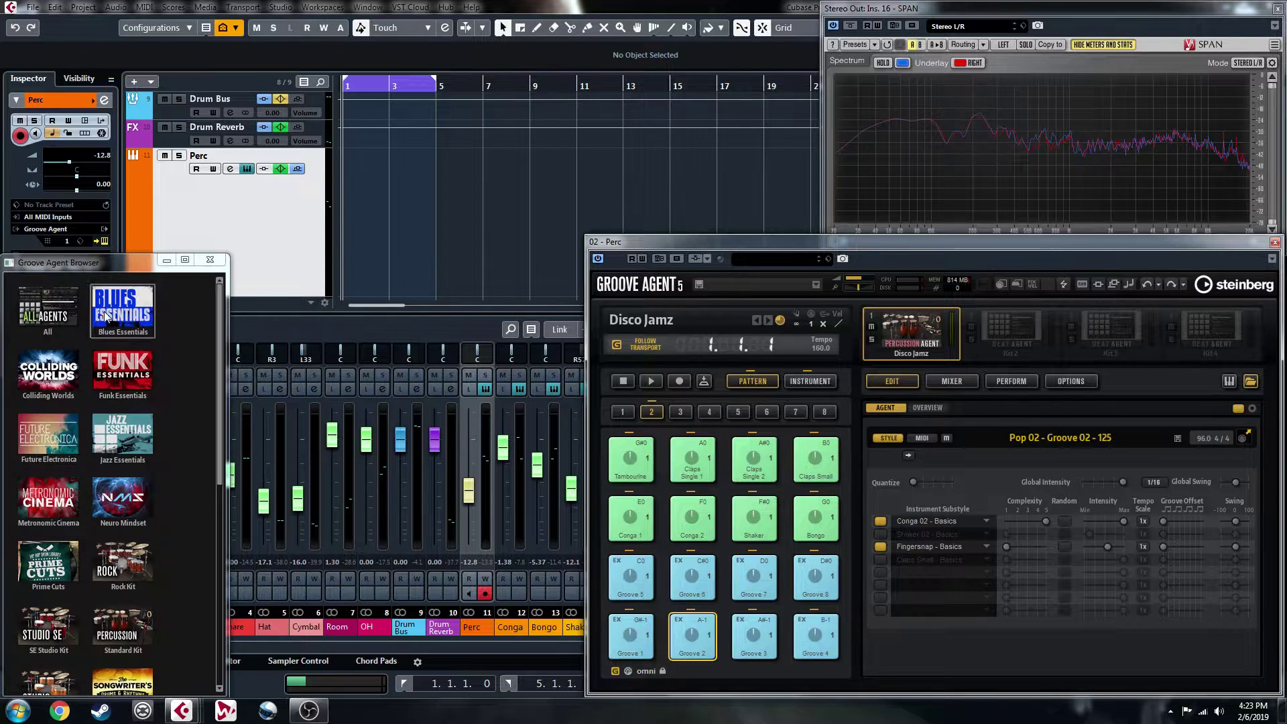
- Search the kit list for 'perc' and place Perc Template into the empty Kit 2 slot
{"action": "left_click", "coordinate": [47, 318]}
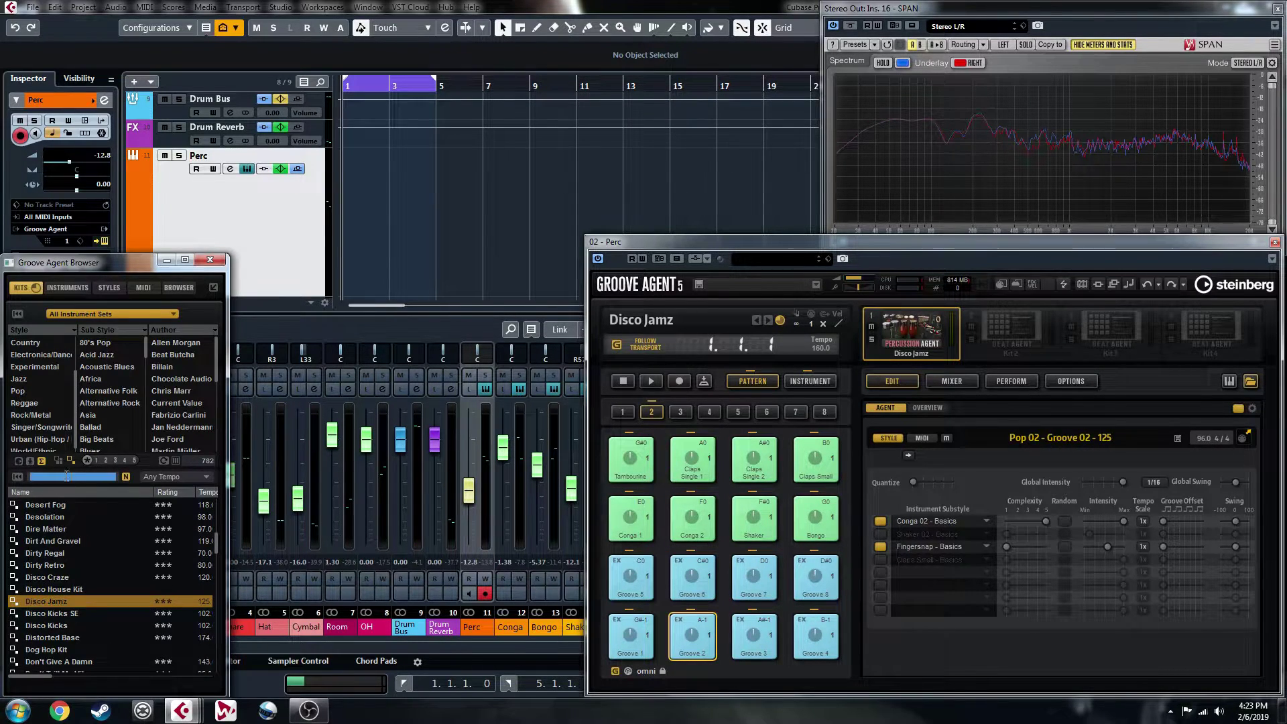
{"action": "type", "text": "perc"}
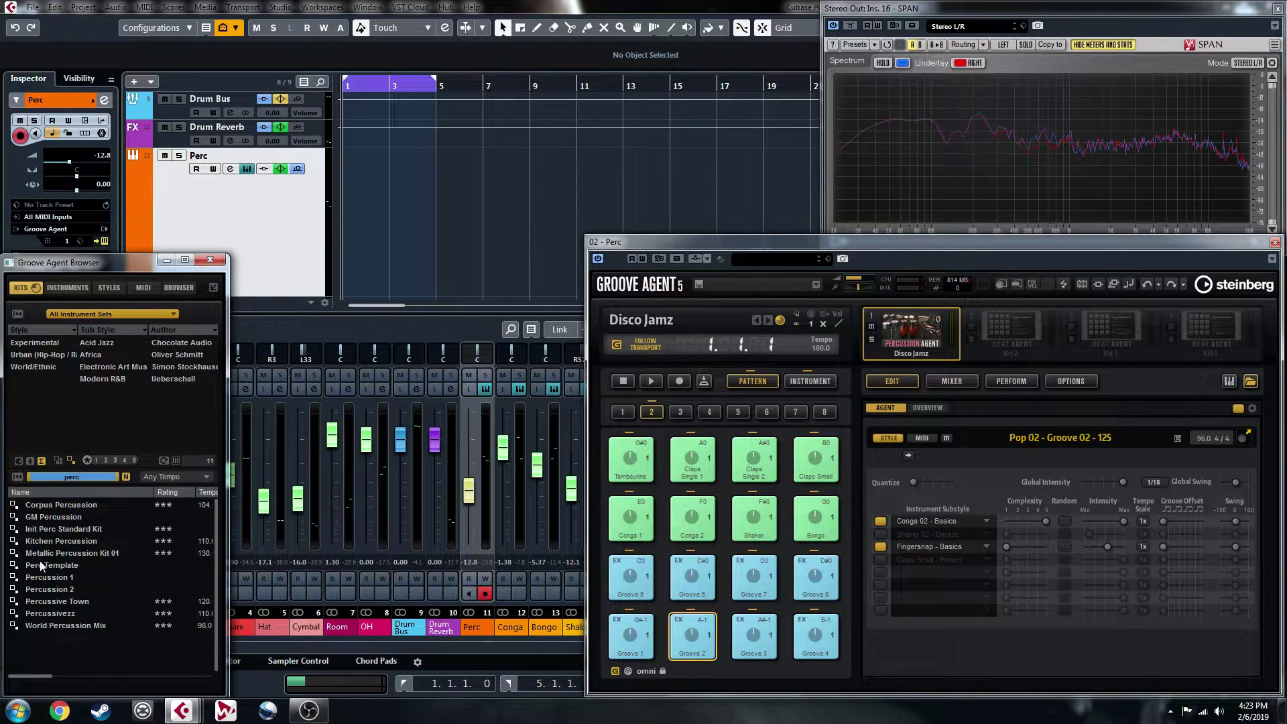
{"action": "left_click_drag", "start_coordinate": [39, 562], "coordinate": [1047, 330]}
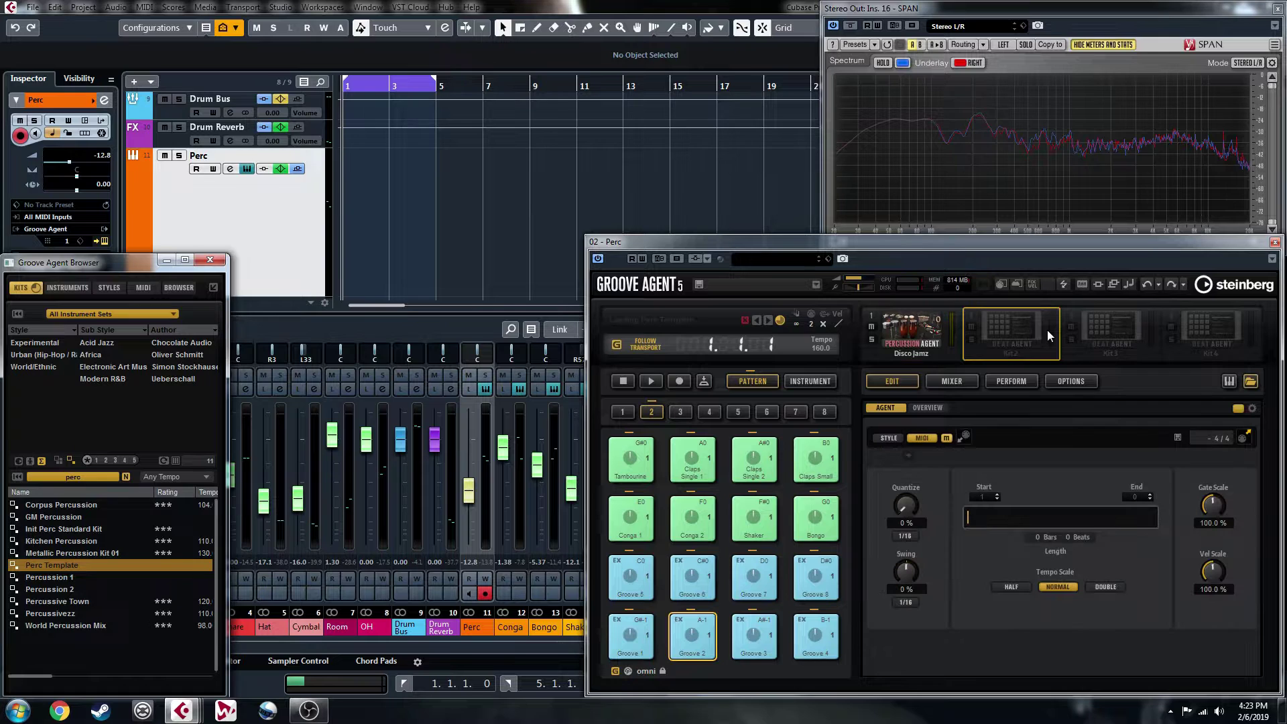
{"action": "left_click", "coordinate": [903, 328]}
- Make Perc Template the active kit and audition its Conga Hi Open sound
{"action": "left_click", "coordinate": [998, 331]}
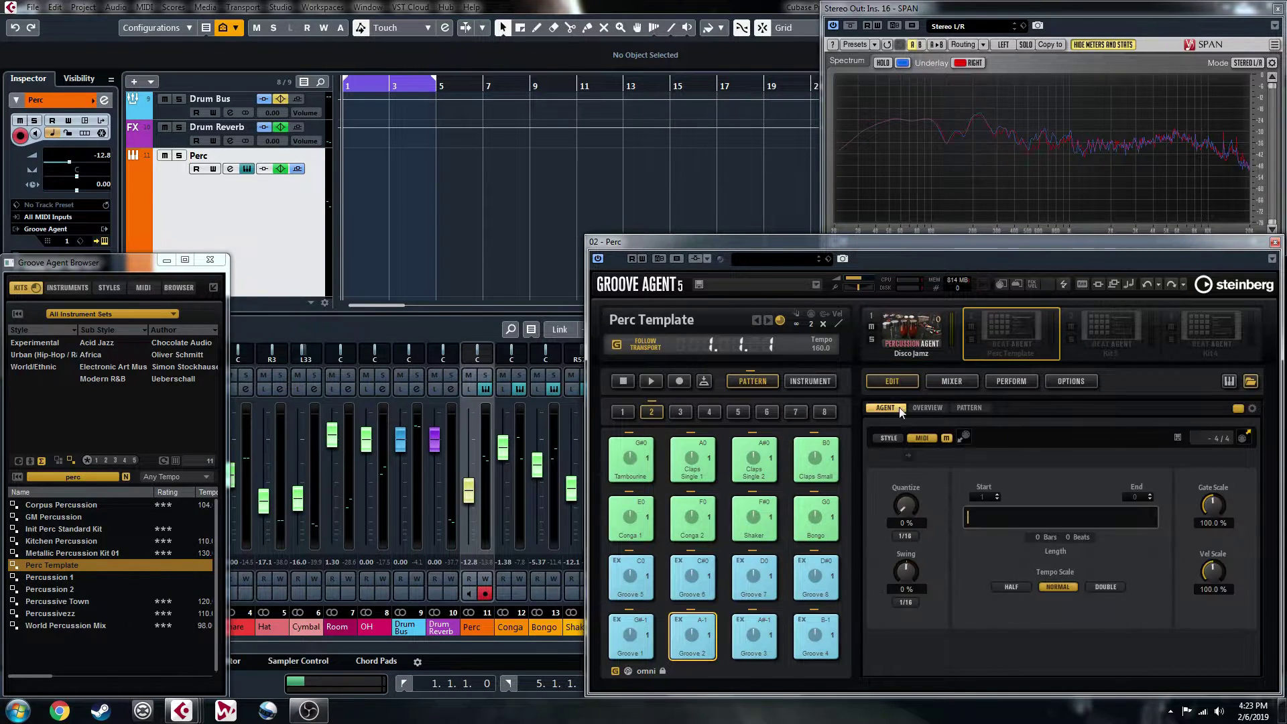
{"action": "left_click", "coordinate": [806, 378]}
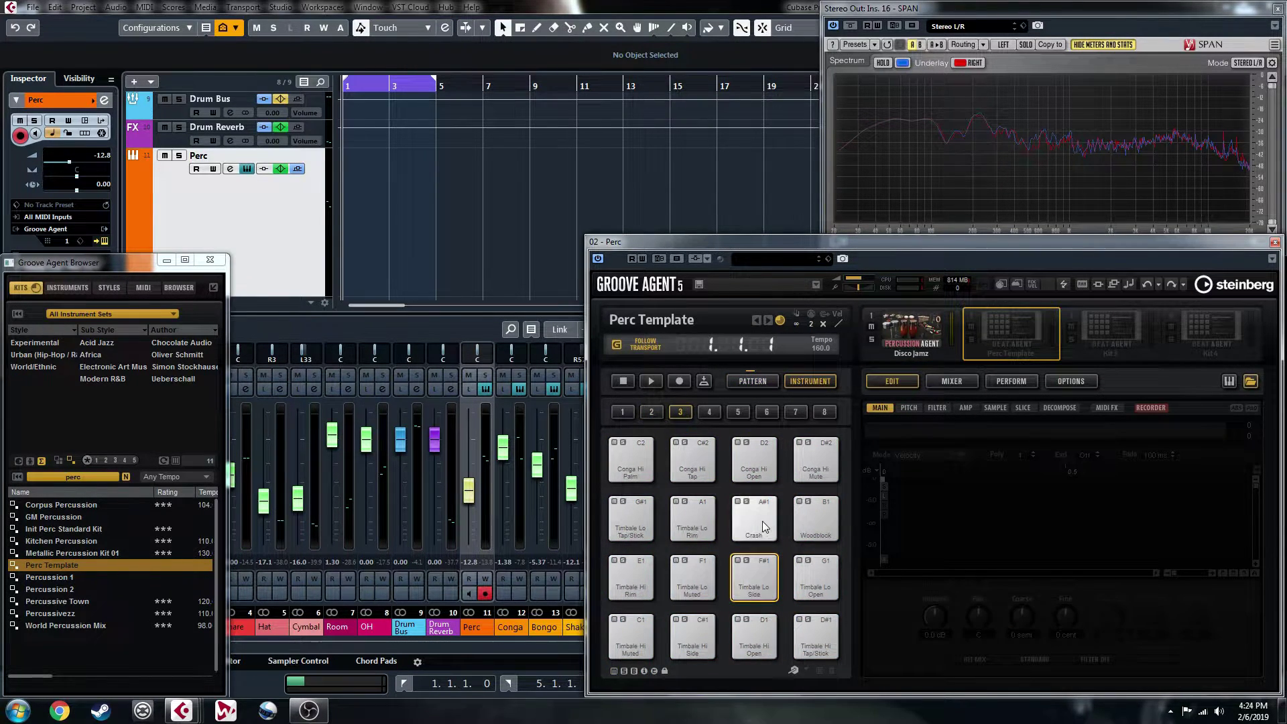
{"action": "left_click", "coordinate": [732, 460]}
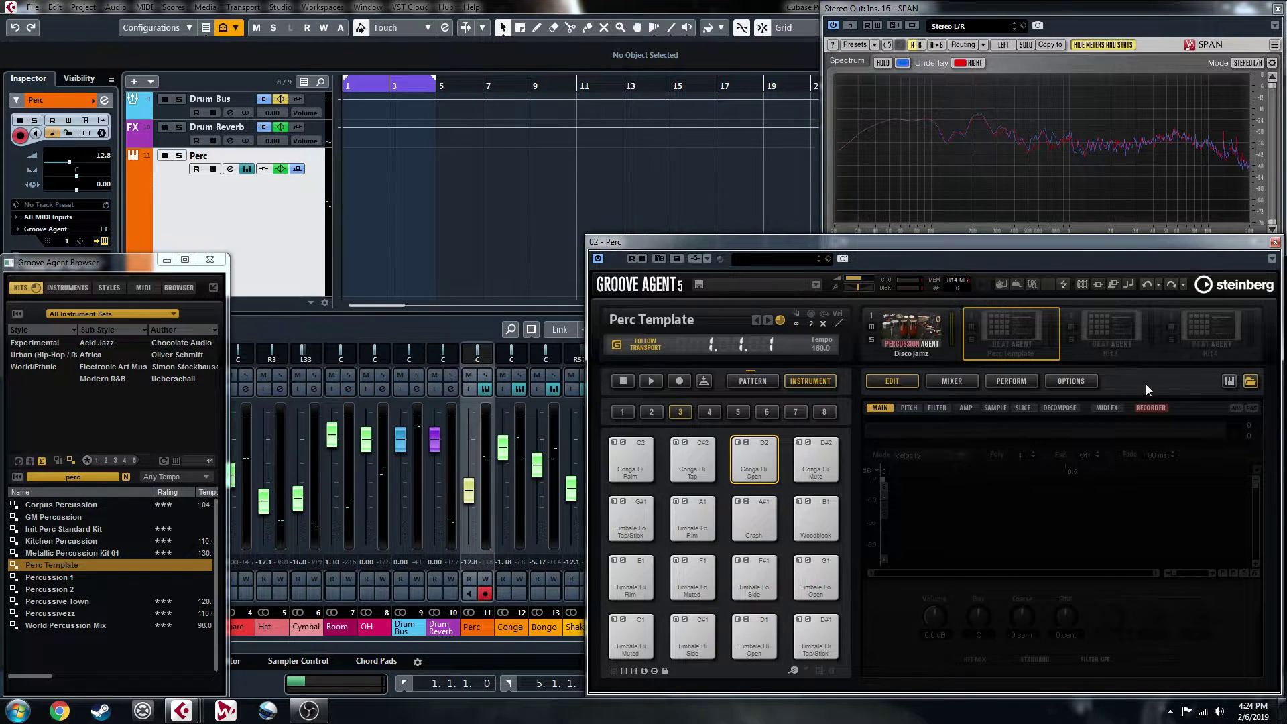
- Load Acid Jazz 02 - Groove 01 - 120 from Styles onto the pad, briefly checking Style view
{"action": "left_click", "coordinate": [114, 285]}
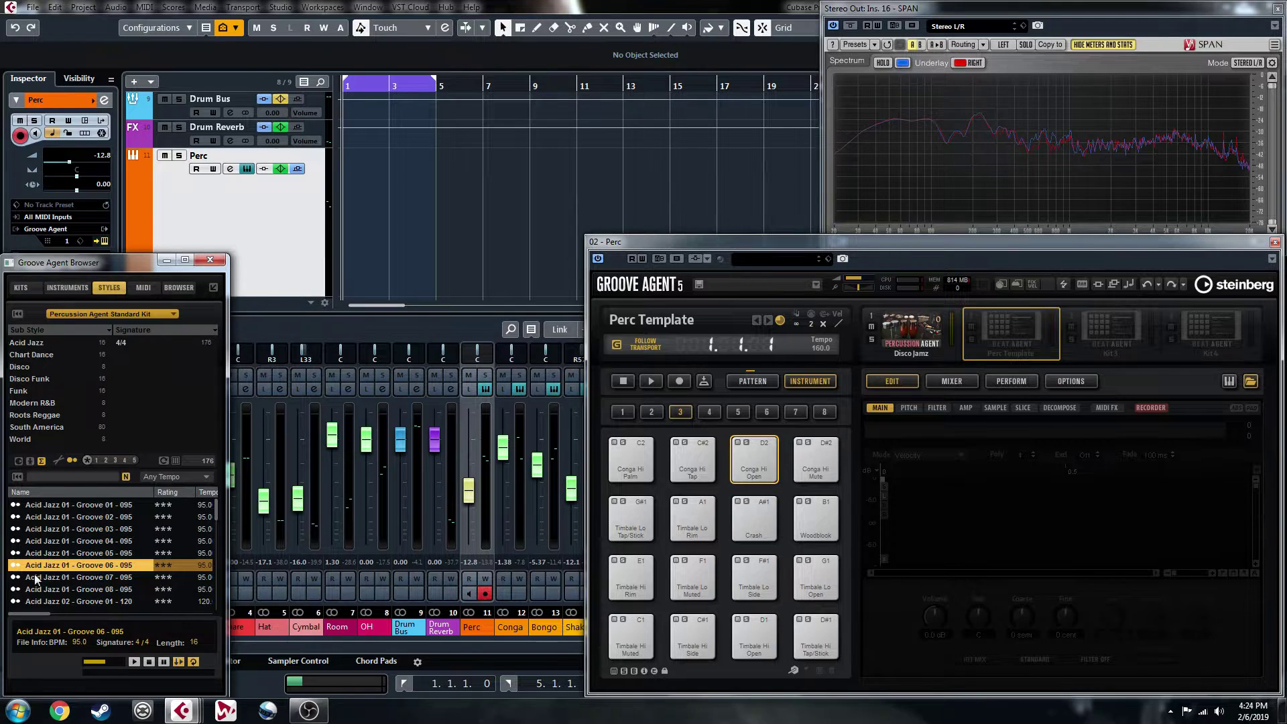
{"action": "scroll", "coordinate": [47, 566], "scroll_direction": "down", "scroll_amount": 2}
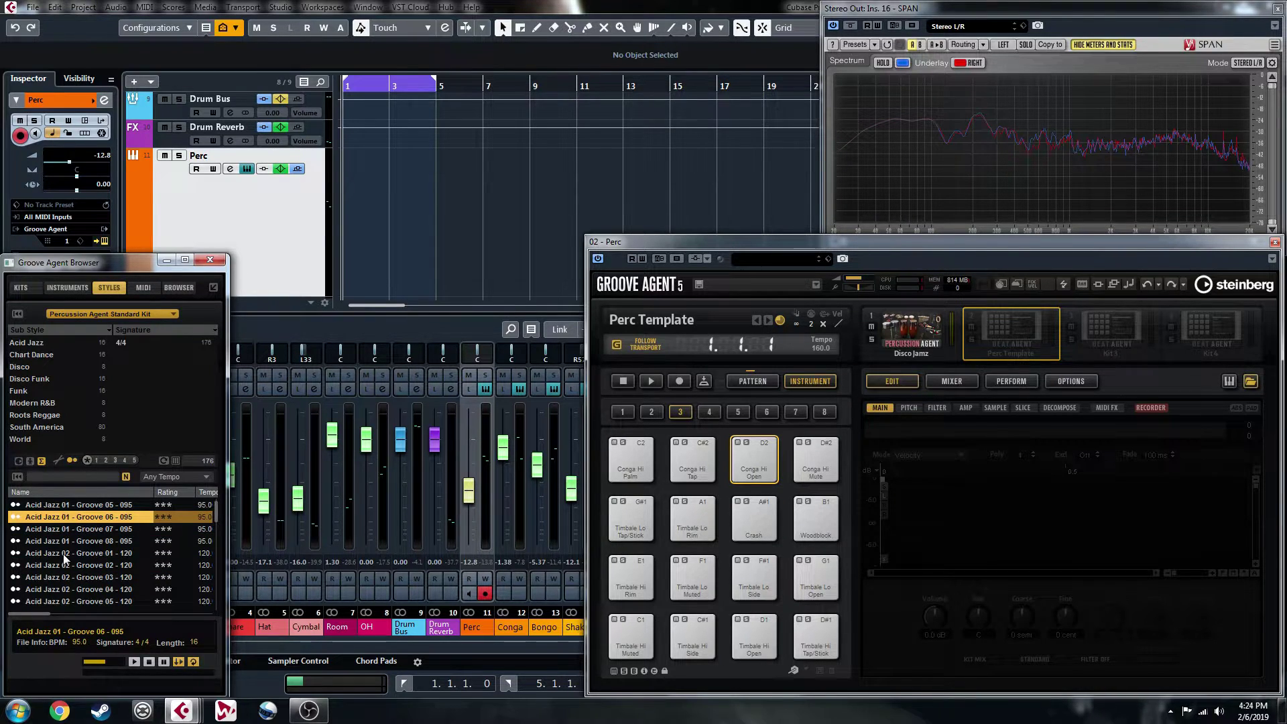
{"action": "double_click", "coordinate": [60, 554]}
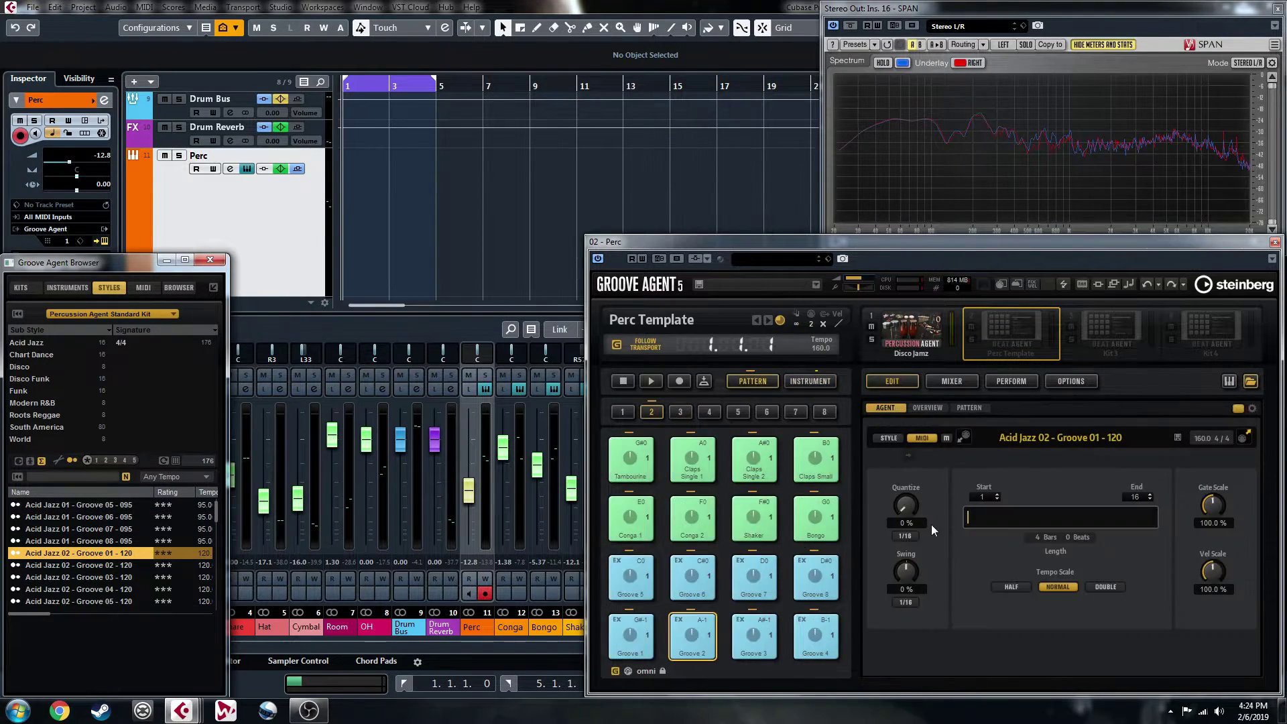
{"action": "left_click", "coordinate": [890, 439]}
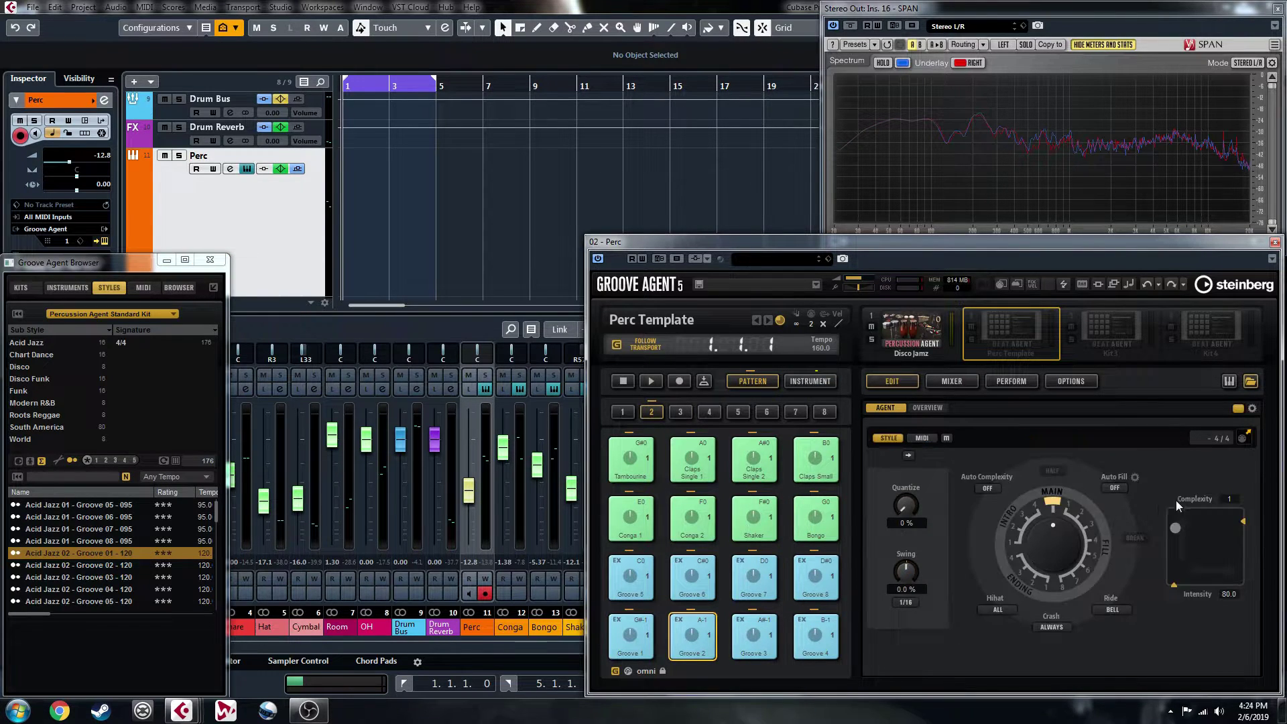
{"action": "left_click", "coordinate": [921, 438]}
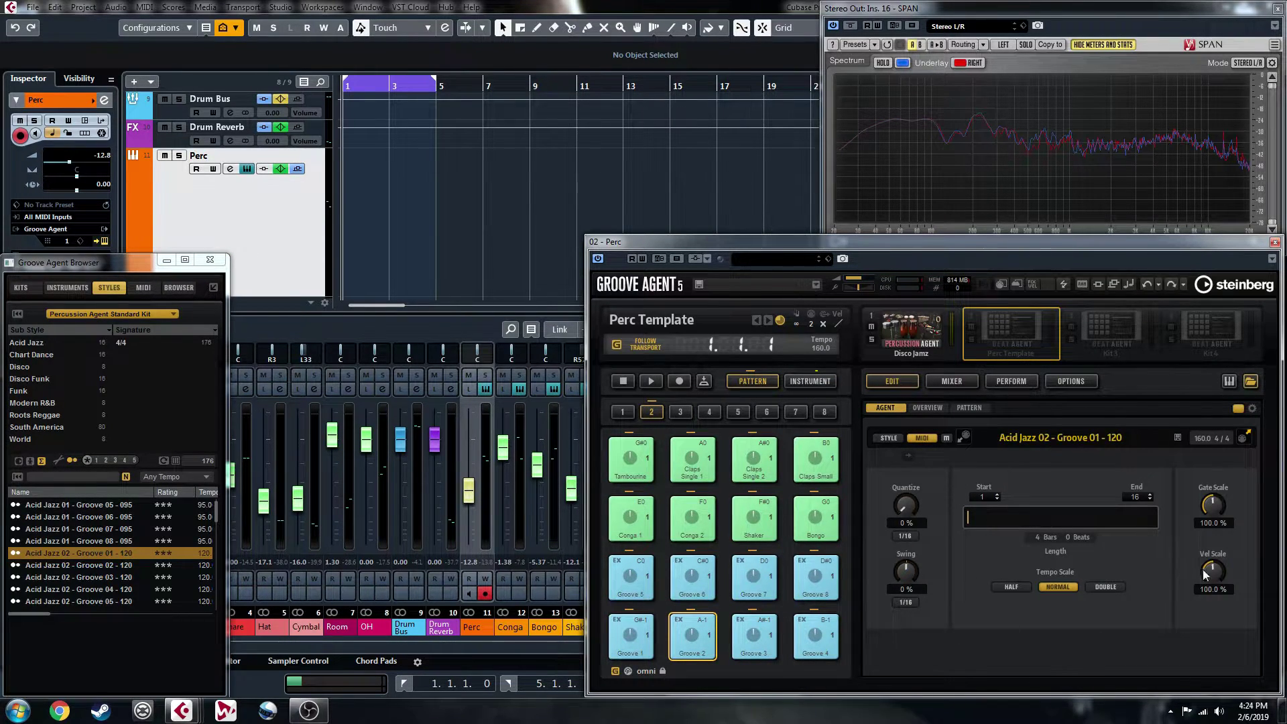
- Play the Disco Jamz kit, clear the perc kit filter and list only Percussion Agent Standard Kit presets
{"action": "left_click", "coordinate": [927, 329]}
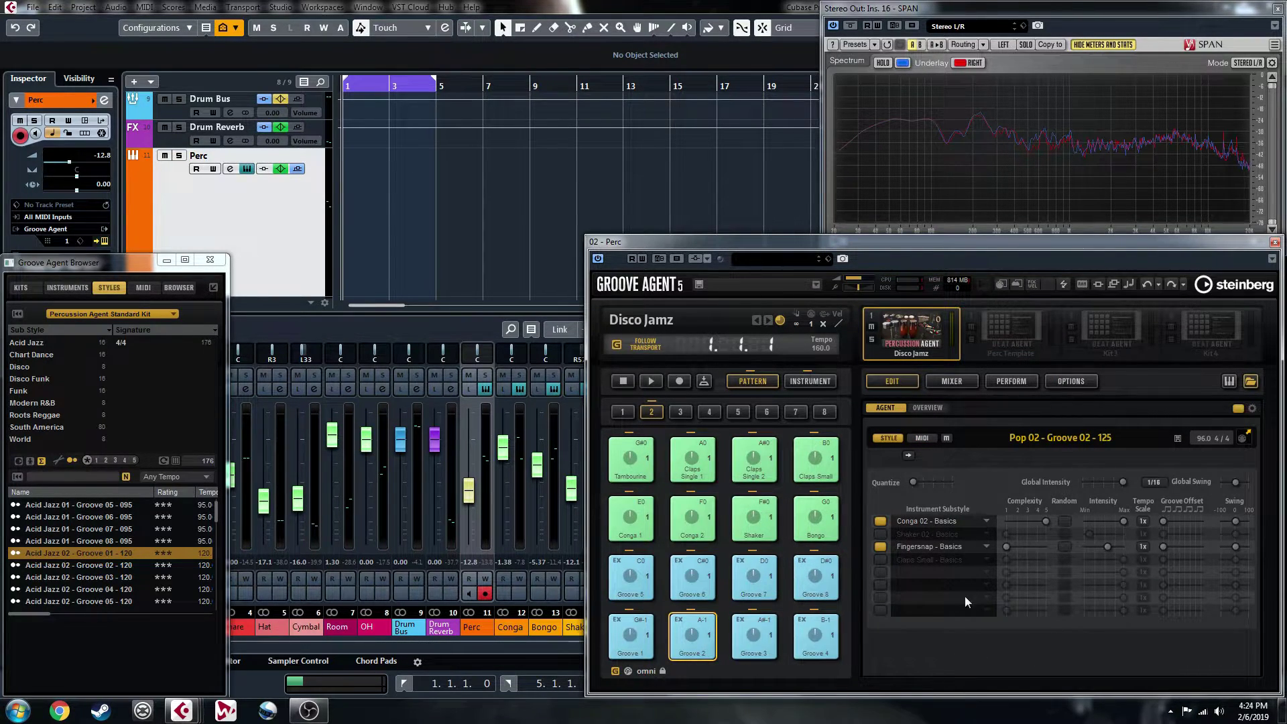
{"action": "key", "text": "space"}
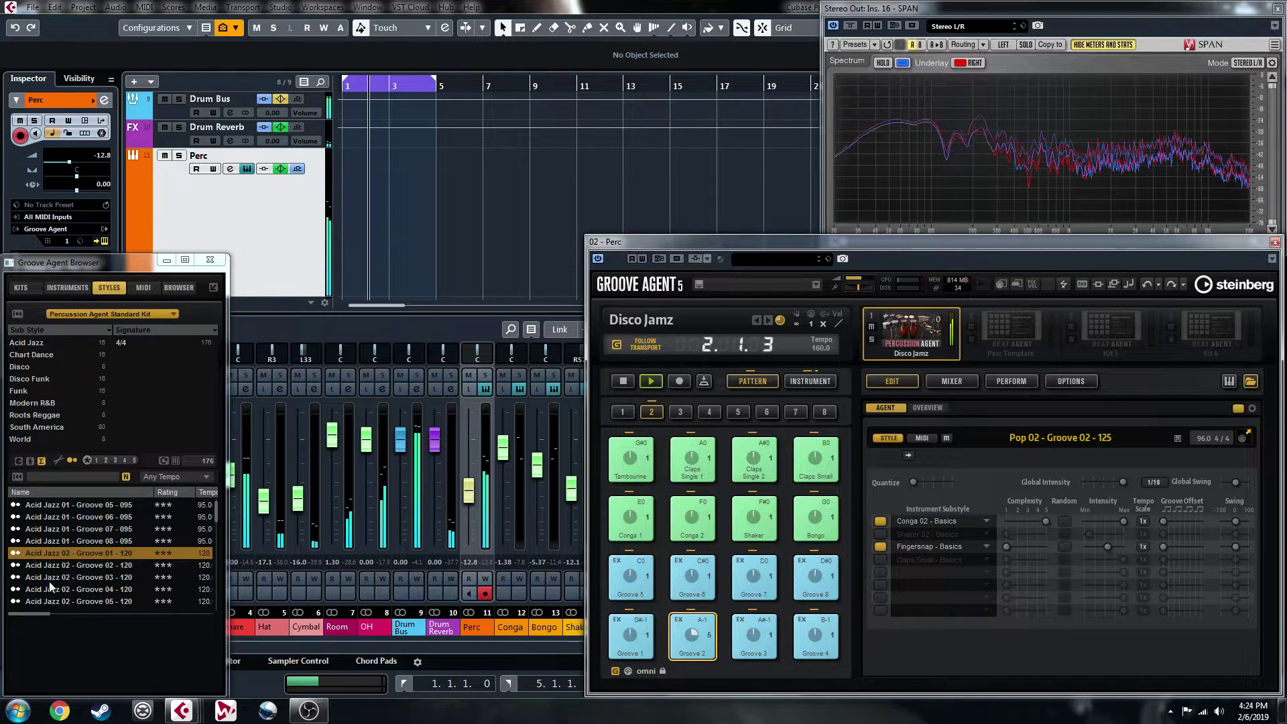
{"action": "left_click", "coordinate": [24, 289]}
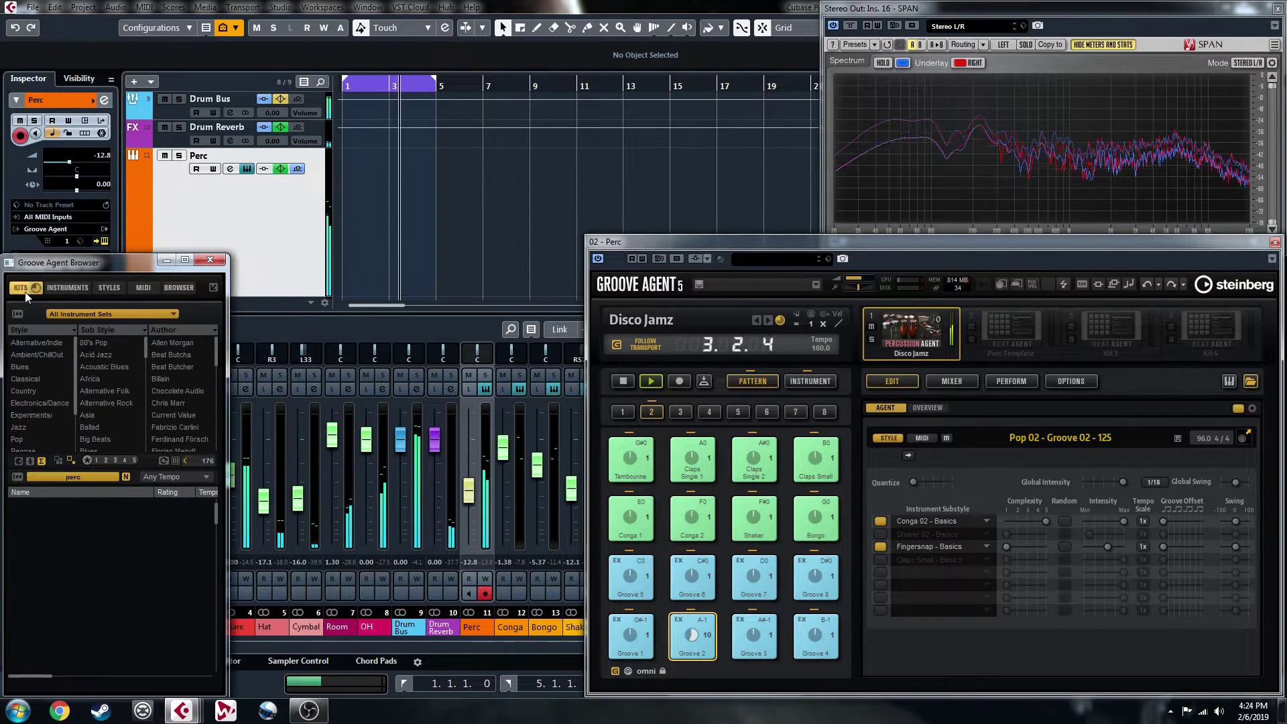
{"action": "left_click", "coordinate": [94, 562]}
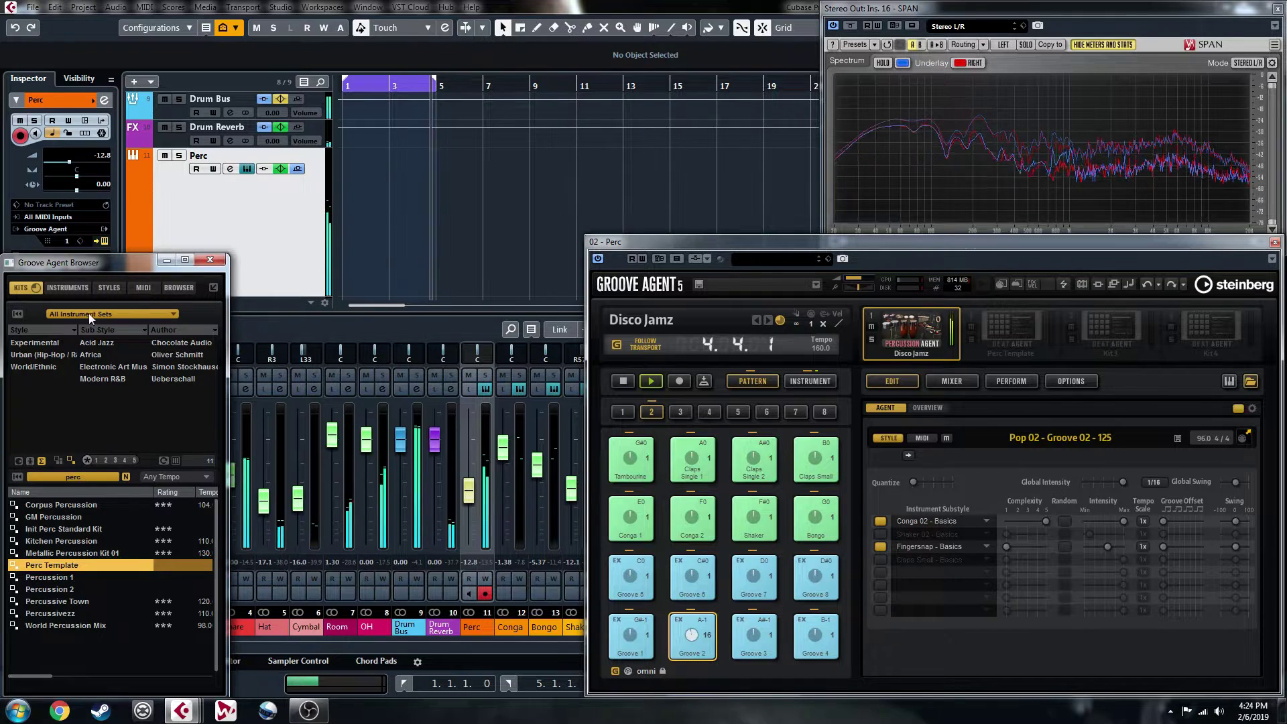
{"action": "left_click", "coordinate": [73, 477]}
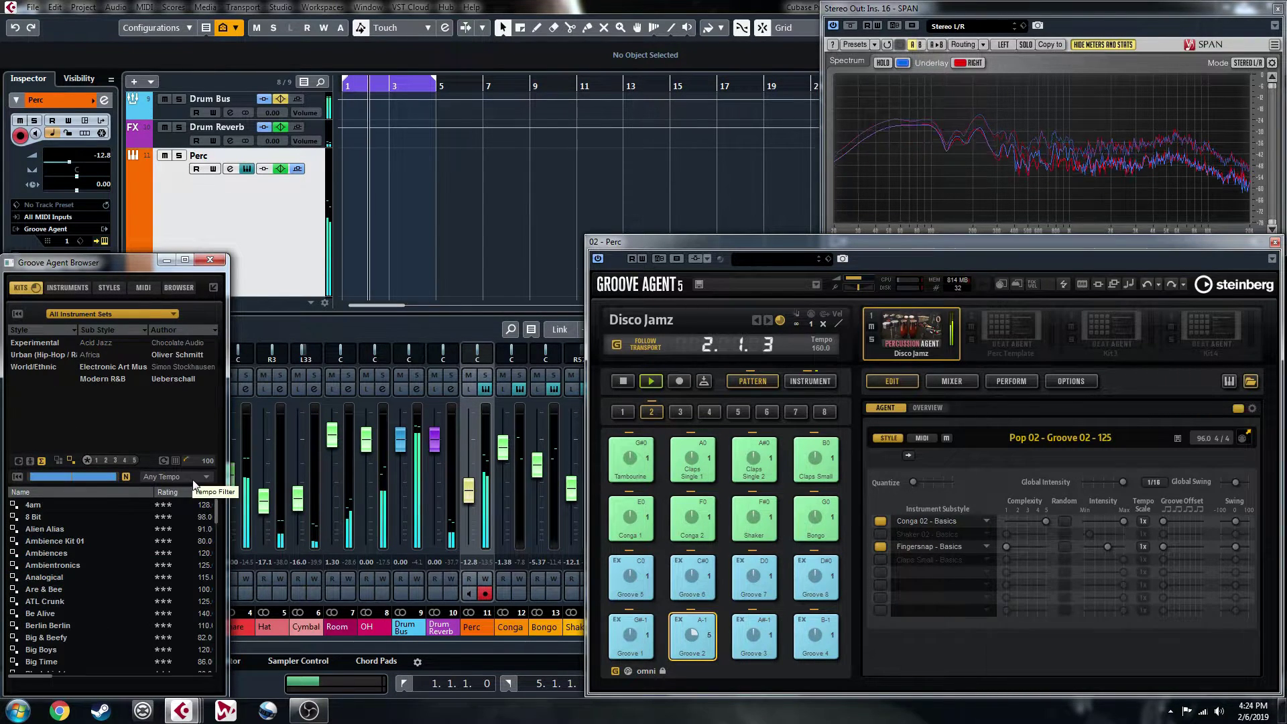
{"action": "left_click", "coordinate": [94, 315]}
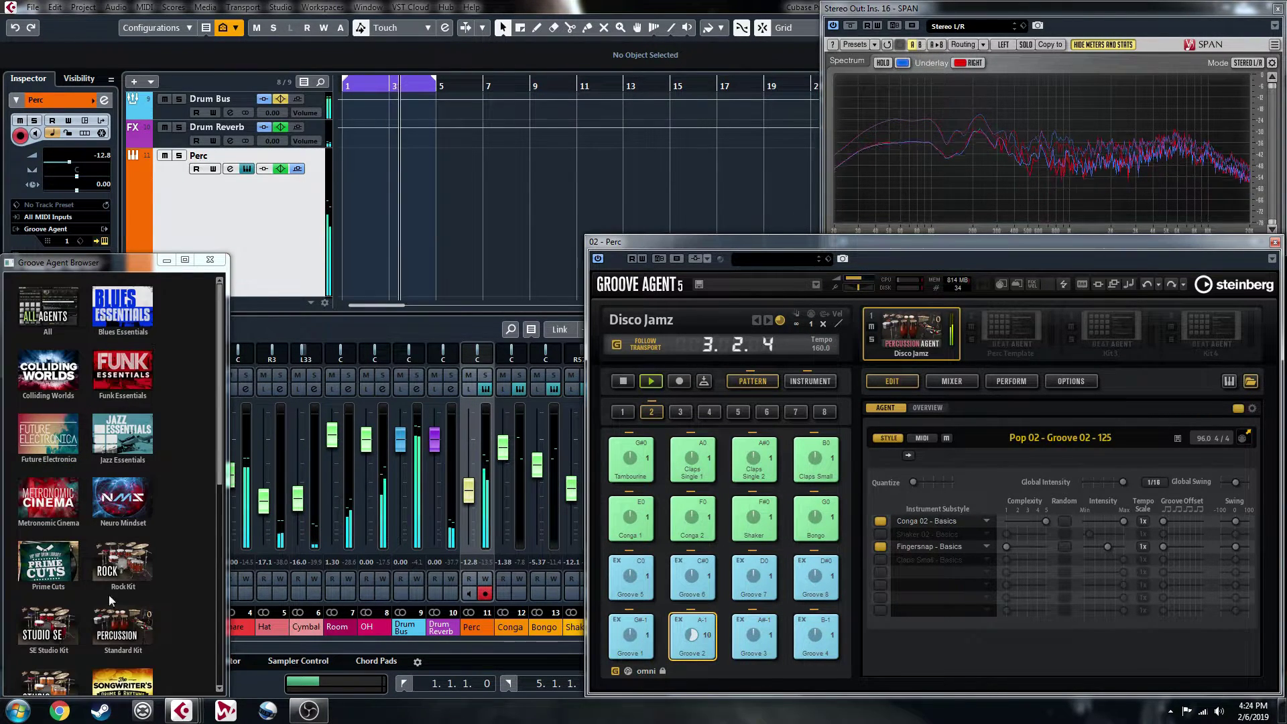
{"action": "left_click", "coordinate": [107, 630]}
{"action": "scroll", "coordinate": [110, 598], "scroll_direction": "down", "scroll_amount": 3}
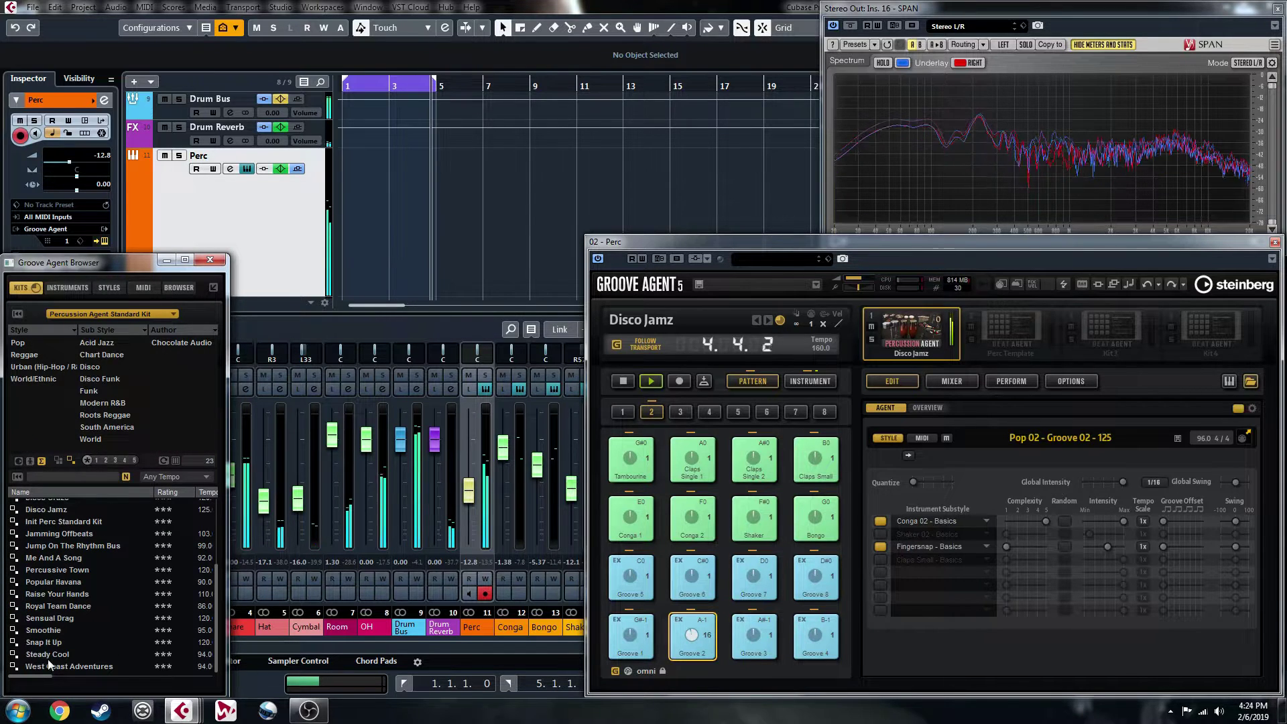
- Load Snap It Up and audition its Groove 7 and Shaker 1 patterns
{"action": "double_click", "coordinate": [50, 644]}
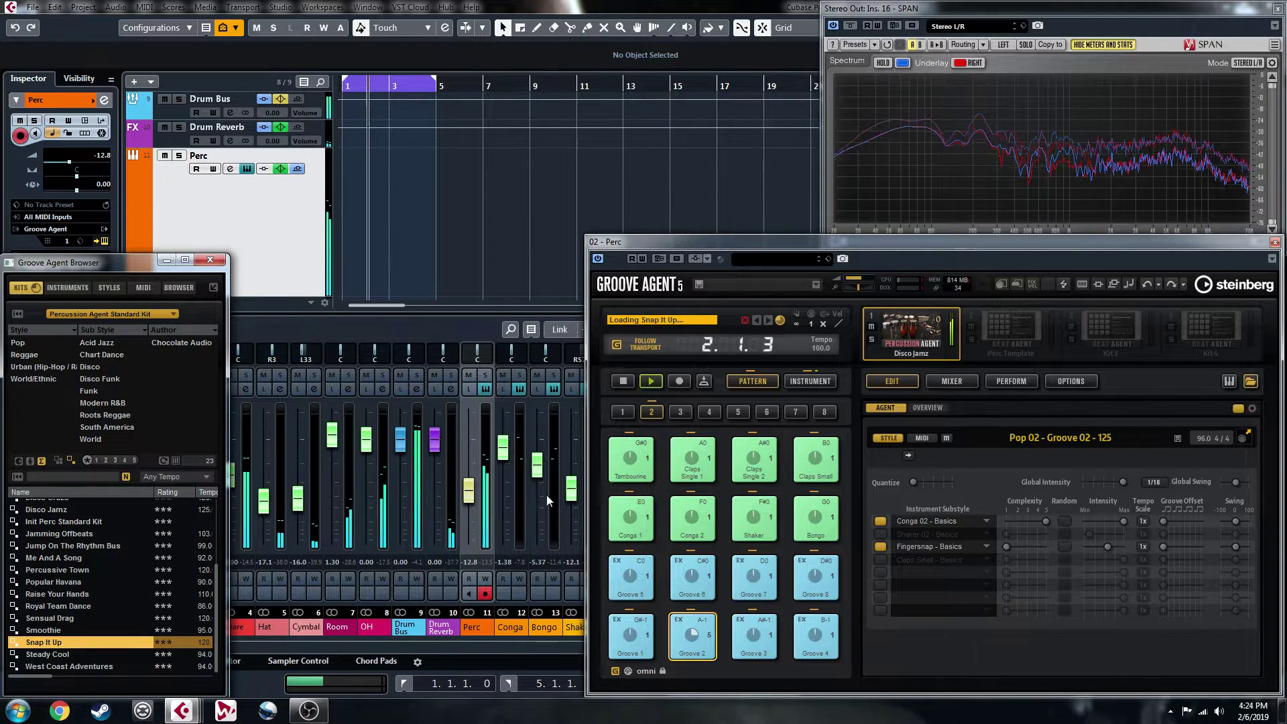
{"action": "left_click", "coordinate": [755, 578]}
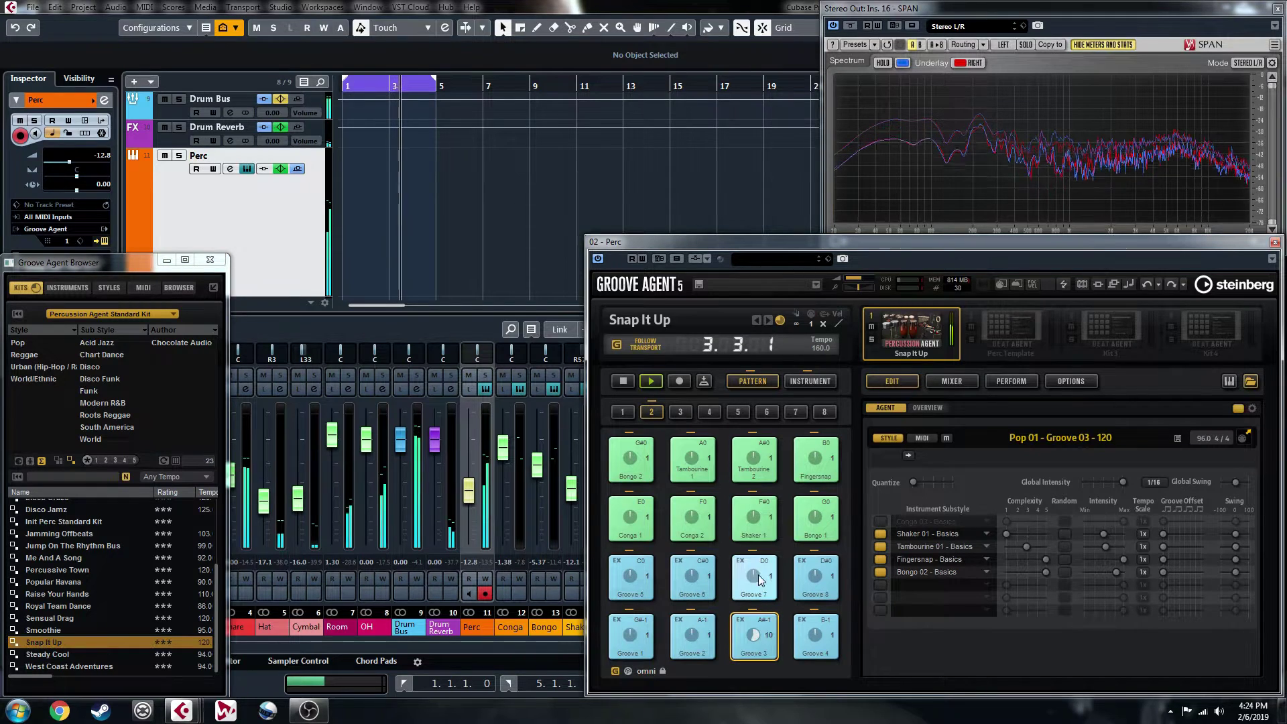
{"action": "left_click", "coordinate": [759, 527]}
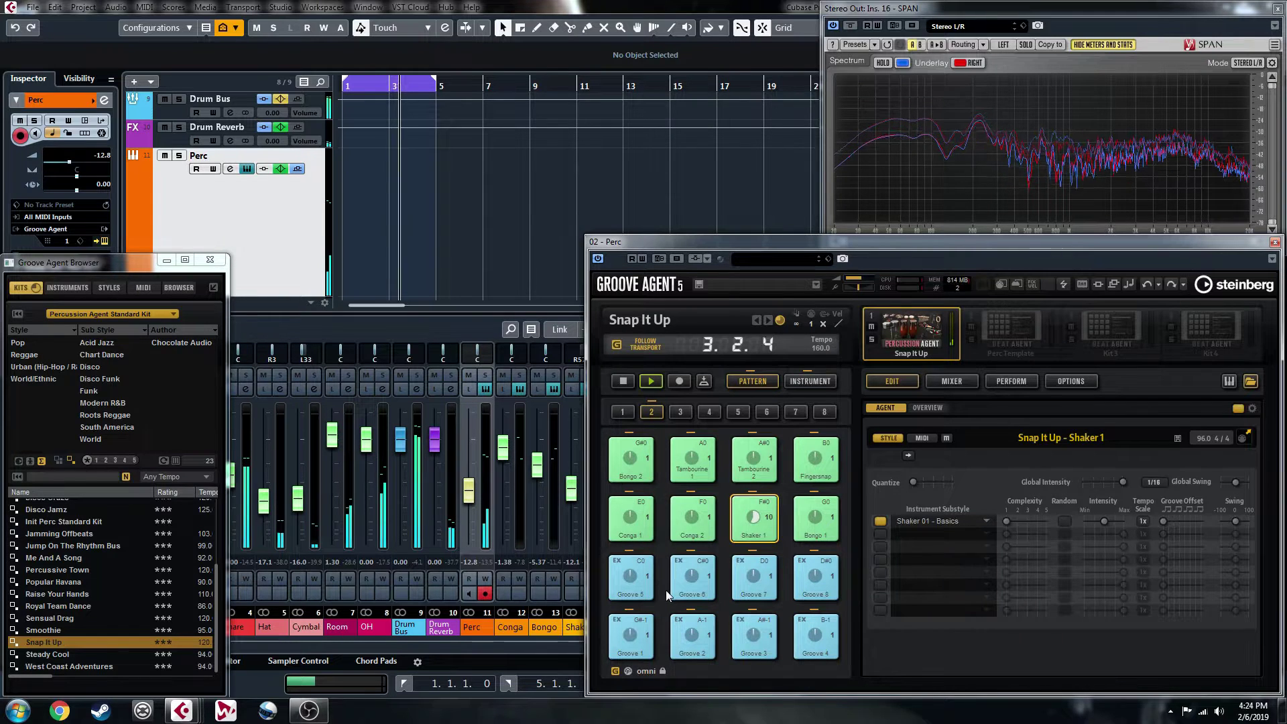
- Load West Coast Adventures and audition its Latin Rock Groove 07 and Groove 02 patterns
{"action": "double_click", "coordinate": [55, 664]}
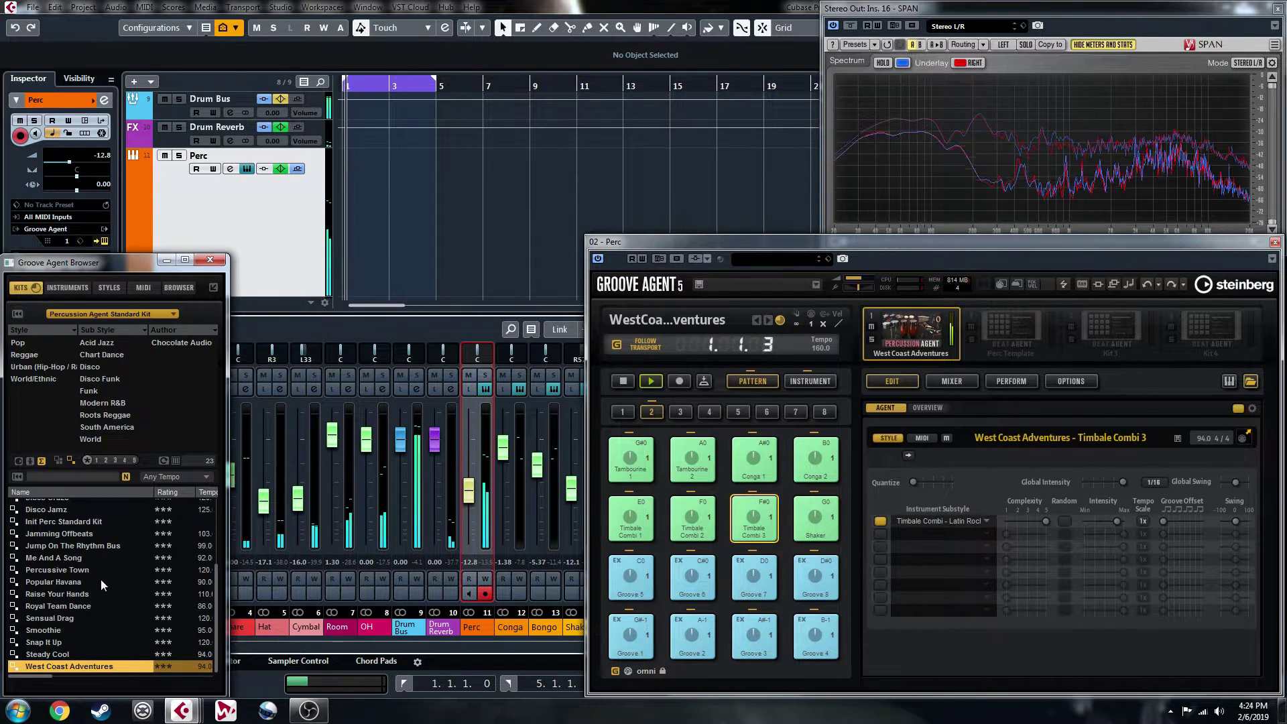
{"action": "left_click", "coordinate": [750, 578]}
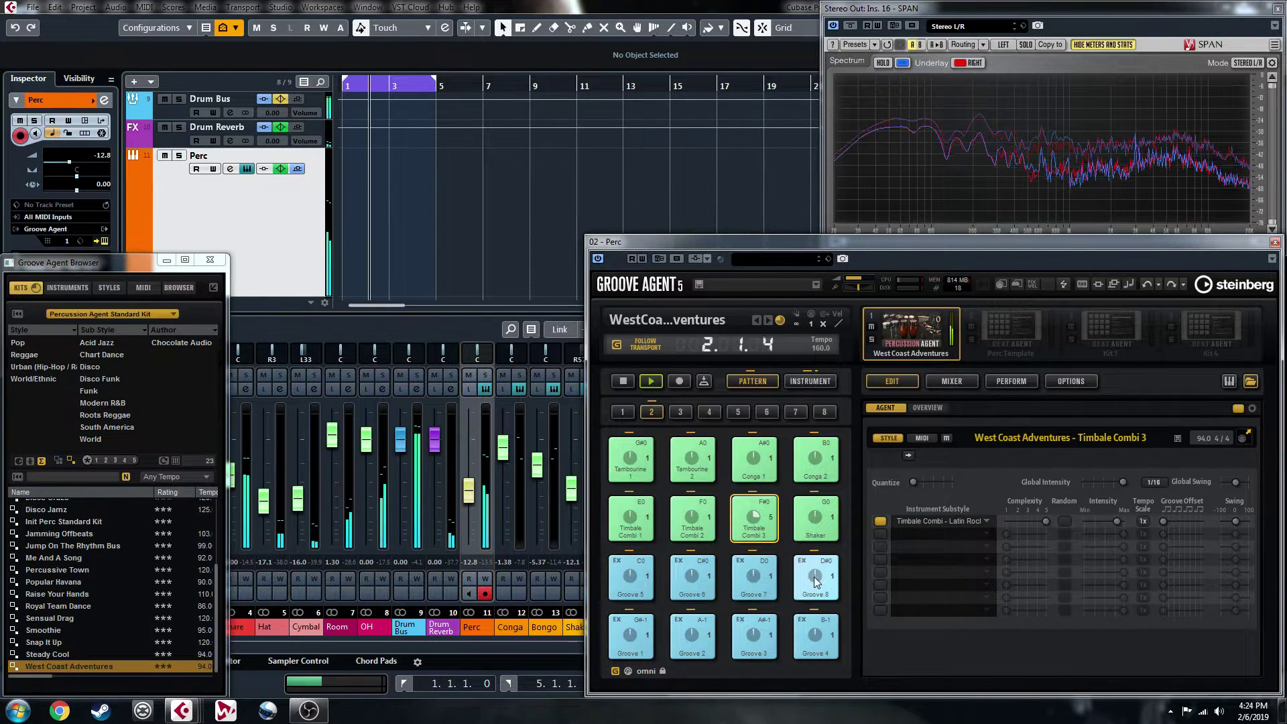
{"action": "left_click", "coordinate": [759, 579]}
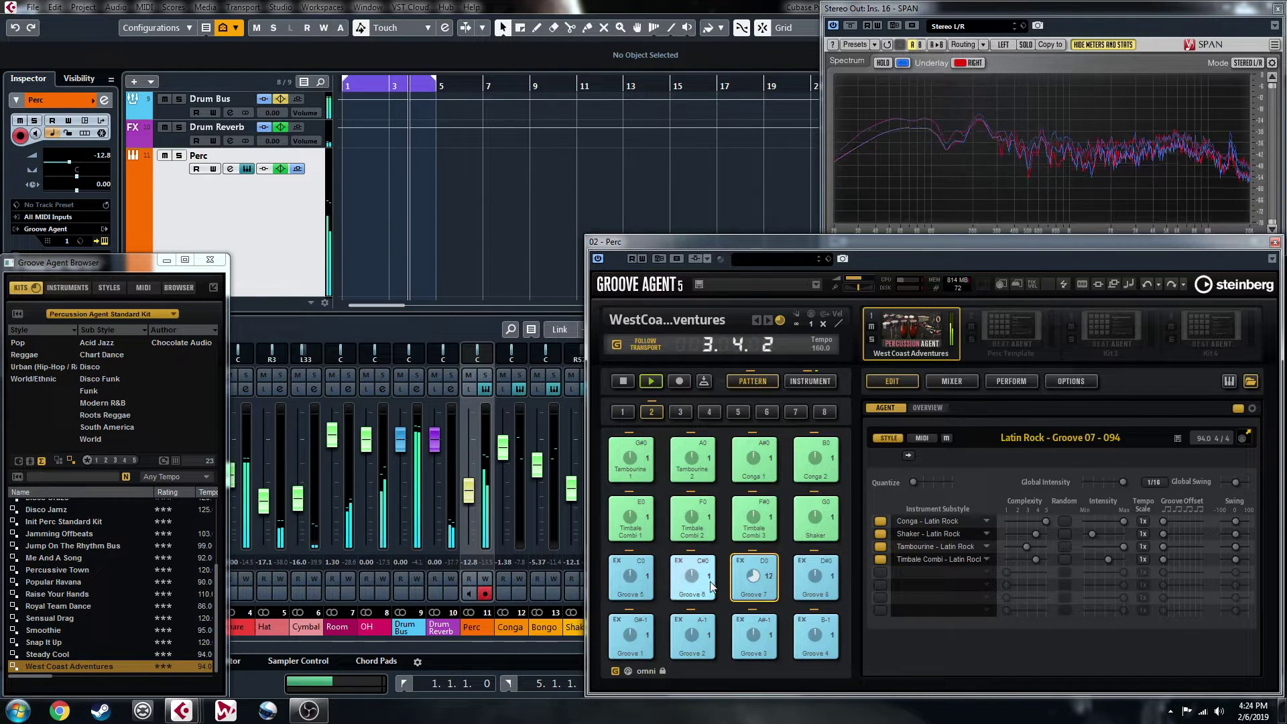
{"action": "left_click", "coordinate": [690, 634]}
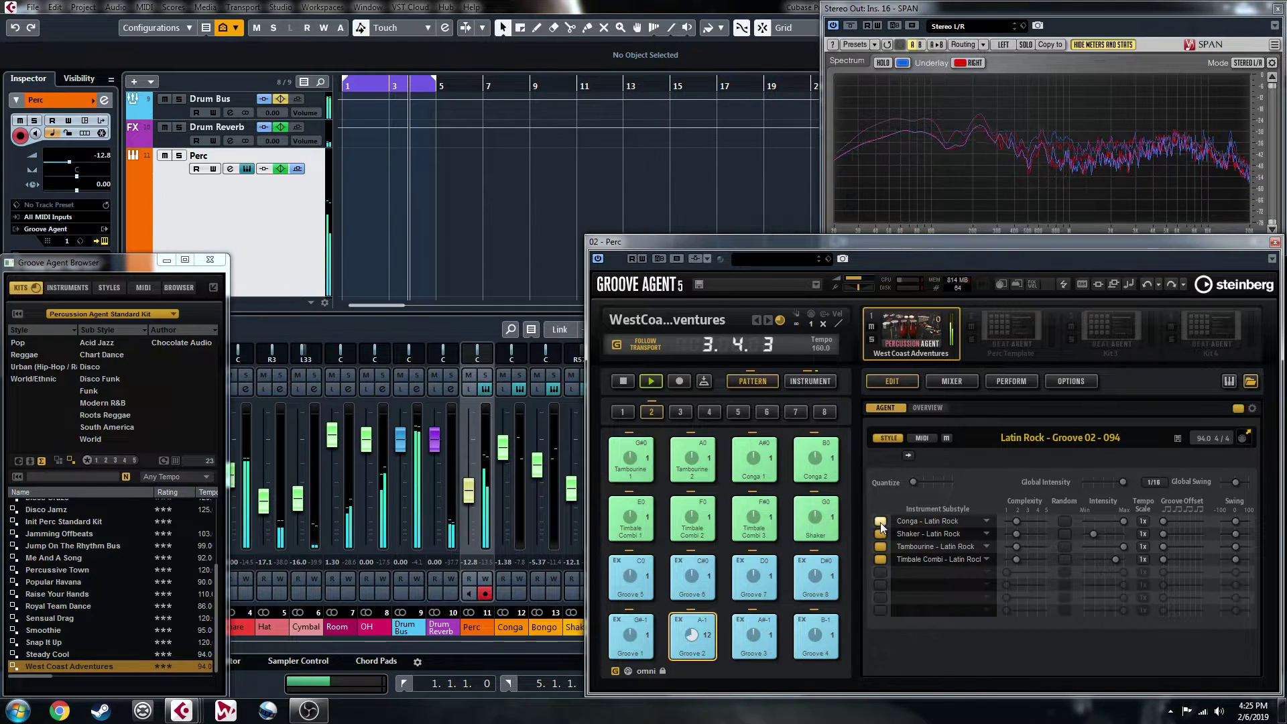
- Mute the Timbale Combi substyle, play Latin Rock Groove 03, then select Jump On The Rhythm Bus
{"action": "left_click", "coordinate": [880, 559]}
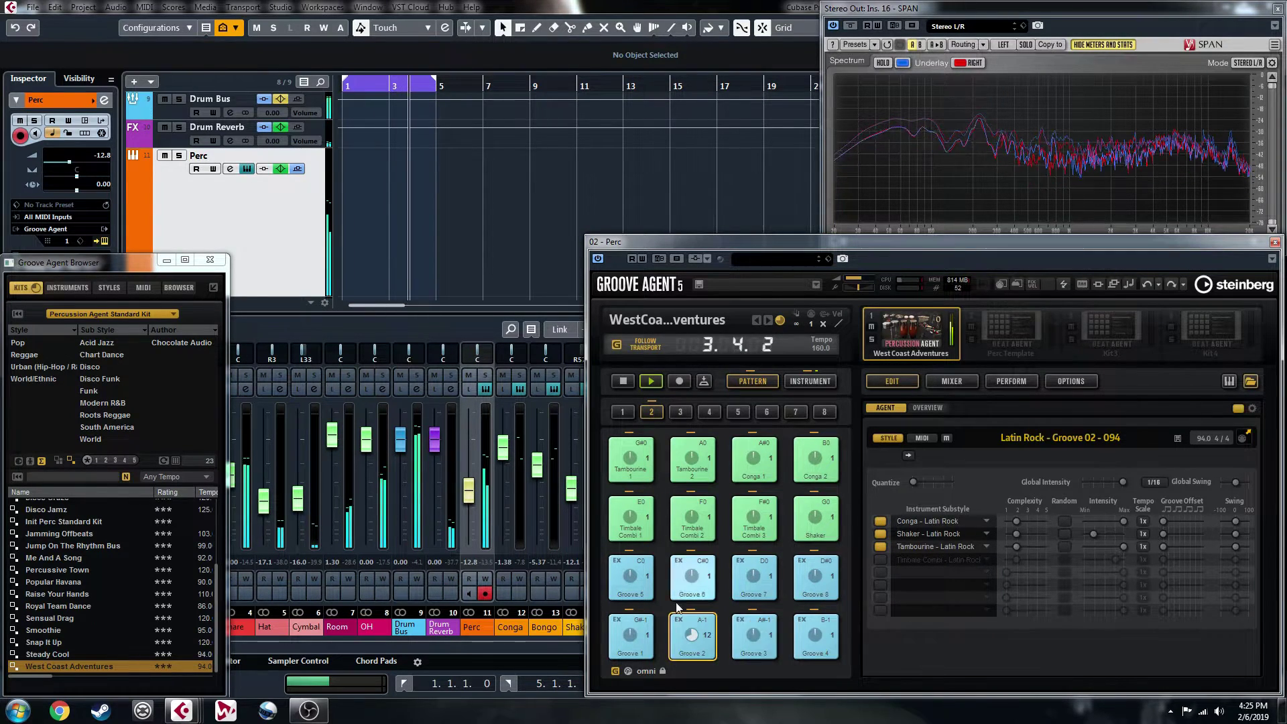
{"action": "left_click", "coordinate": [754, 635]}
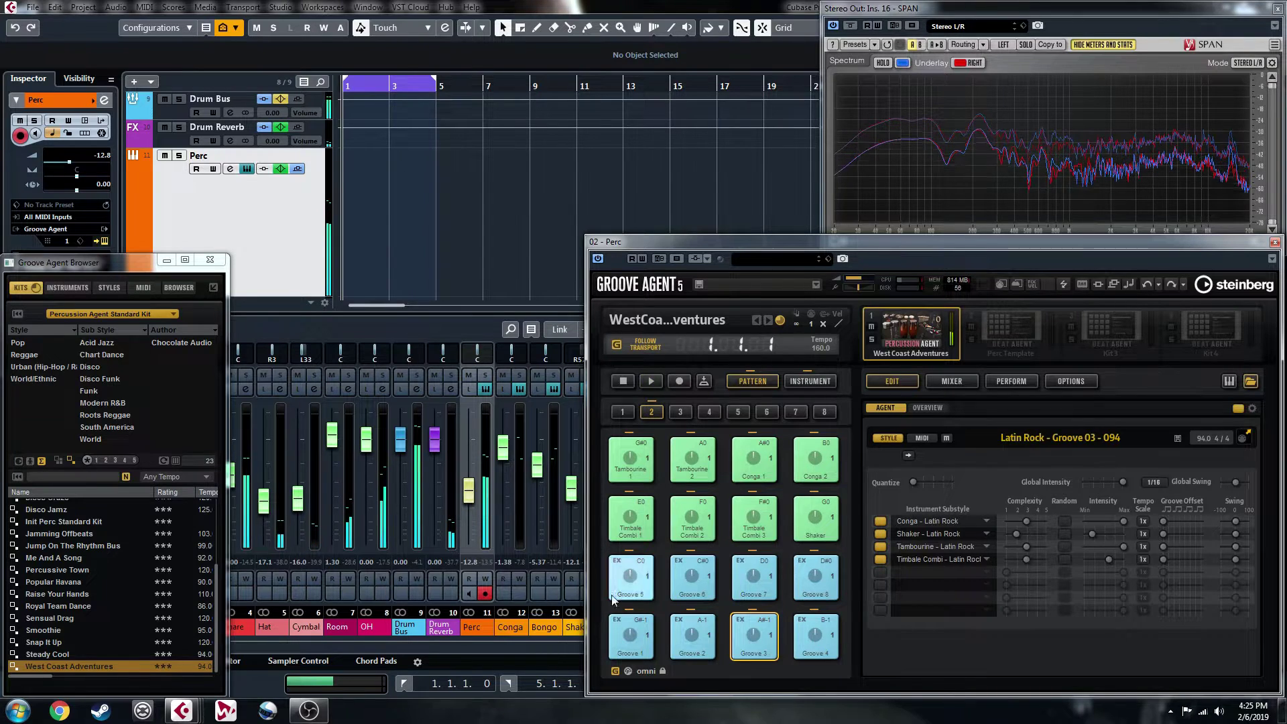
{"action": "scroll", "coordinate": [73, 580], "scroll_direction": "up", "scroll_amount": 2}
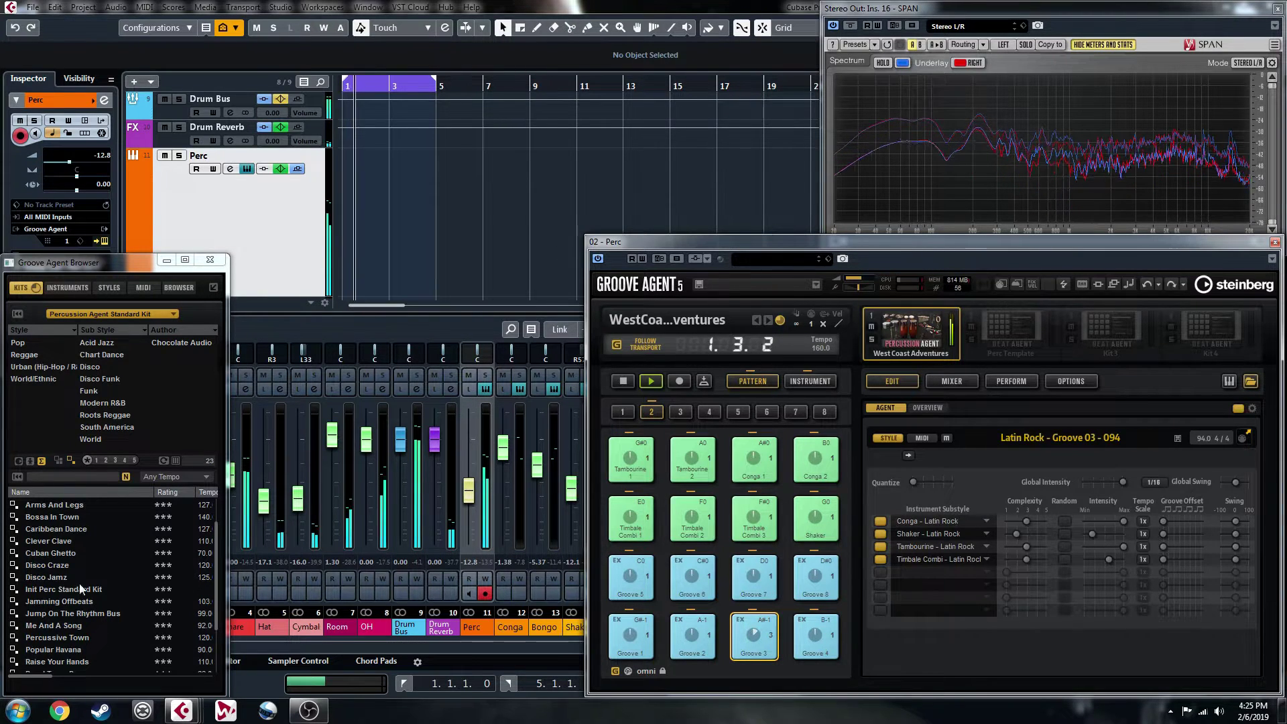
{"action": "left_click", "coordinate": [54, 615]}
- Load Jump On The Rhythm Bus and audition its R&B Groove 07, 05 and 02 patterns
{"action": "double_click", "coordinate": [54, 615]}
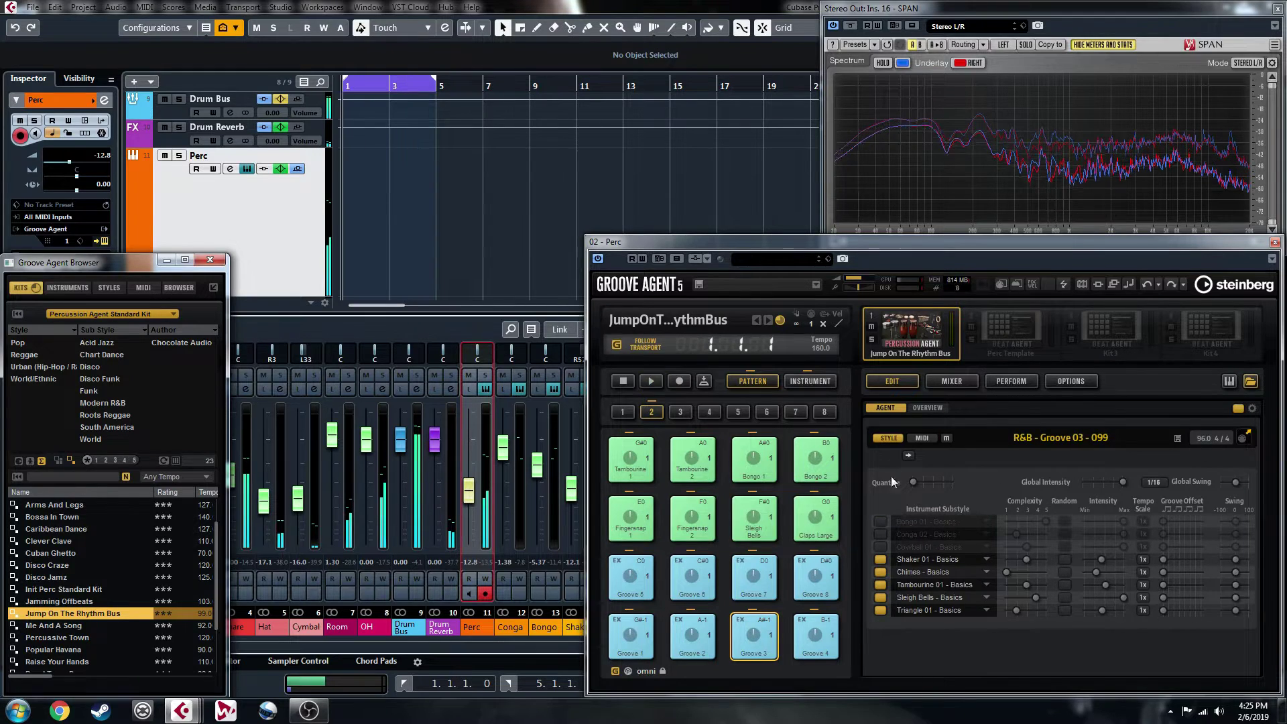
{"action": "left_click", "coordinate": [754, 576]}
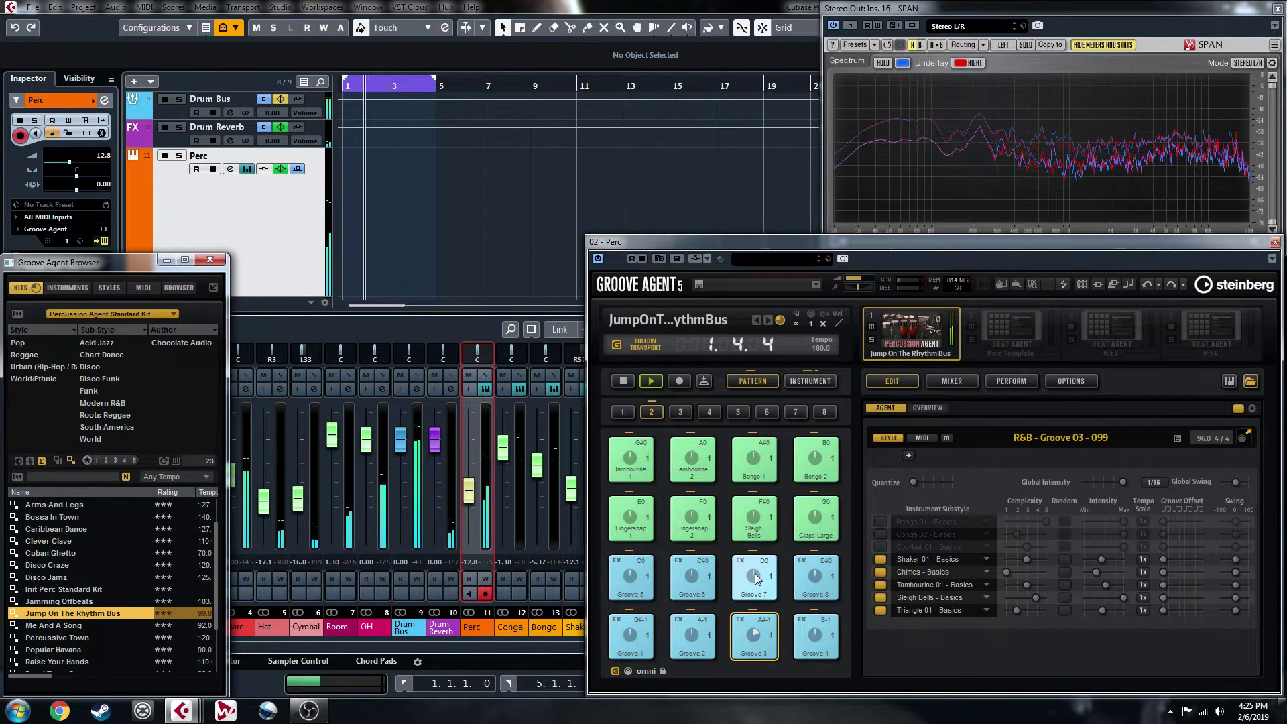
{"action": "left_click", "coordinate": [630, 576]}
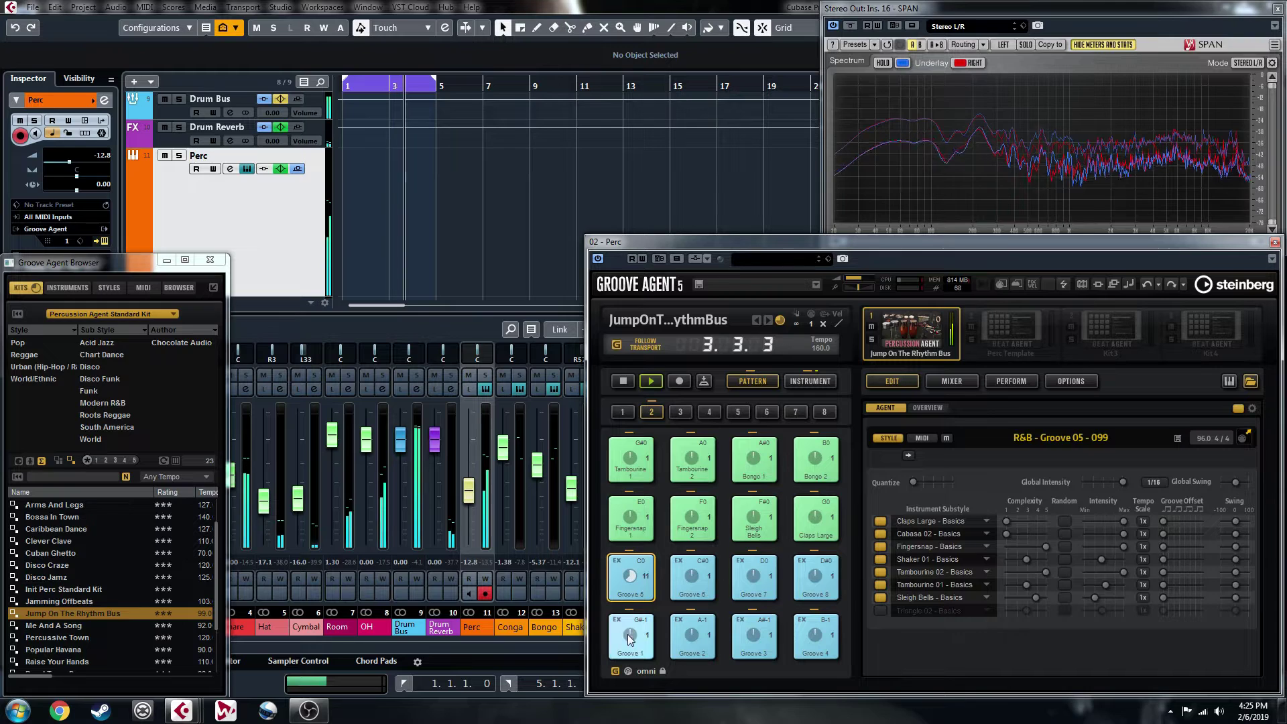
{"action": "left_click", "coordinate": [694, 634]}
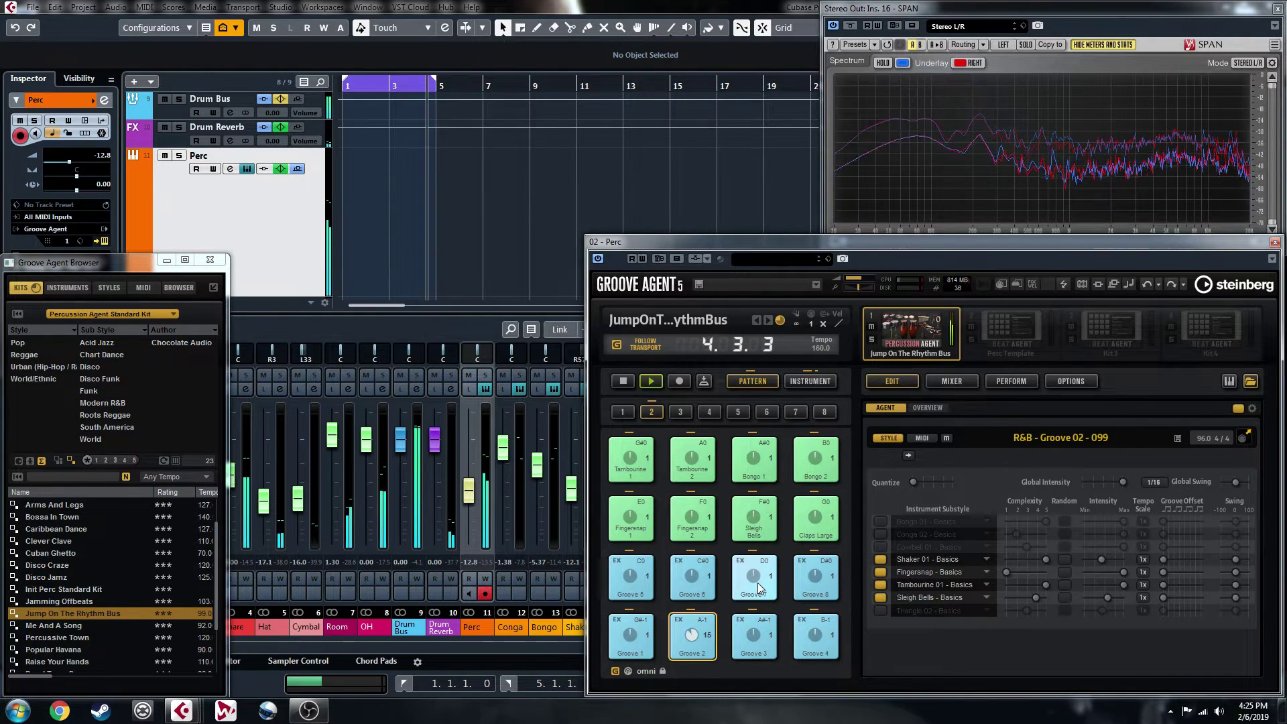
{"action": "scroll", "coordinate": [194, 554], "scroll_direction": "down", "scroll_amount": 2}
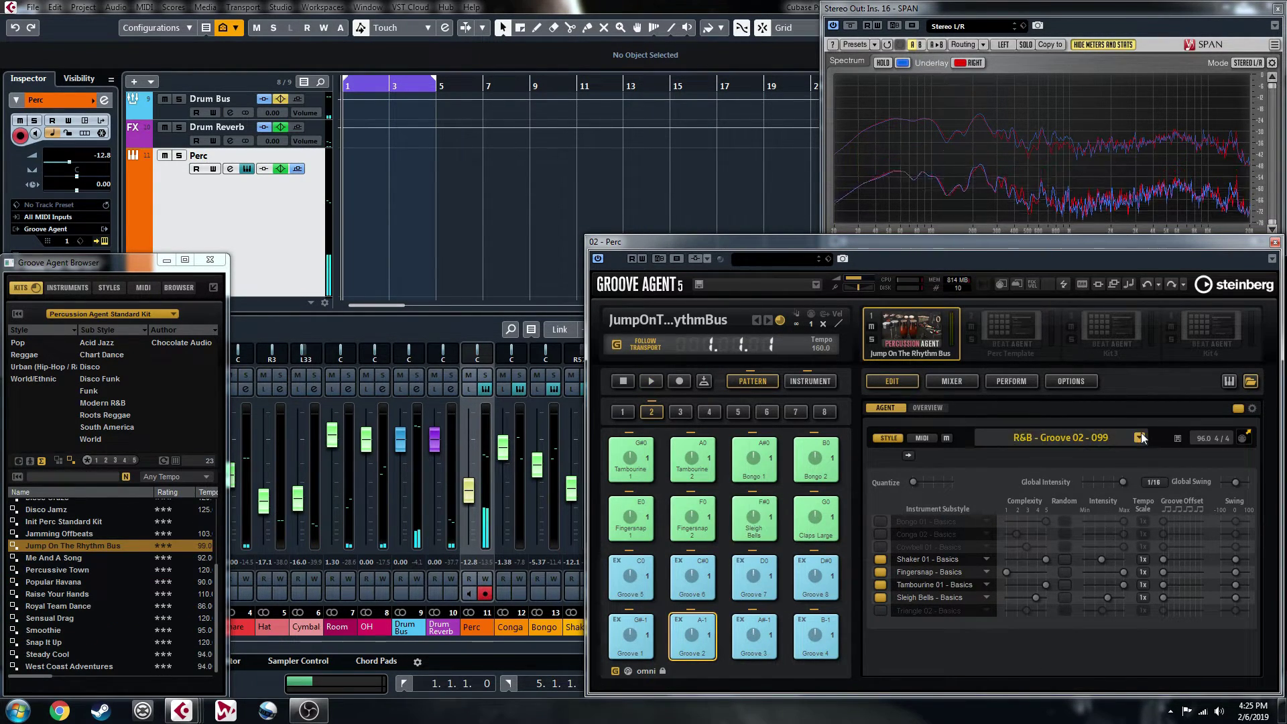